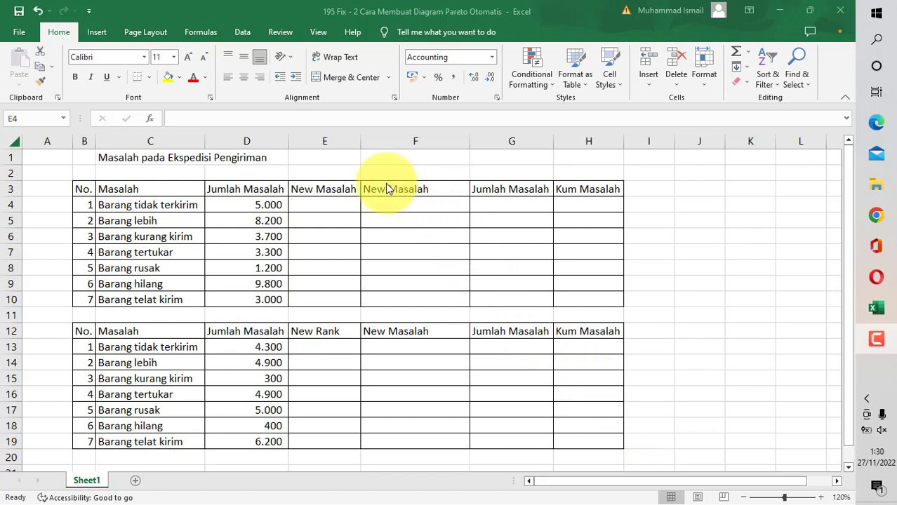
Step: Enter =COUNTIF($D$4:$D$10;">"&D4) in E4 of the first table and fill it down to E10
click(326, 202)
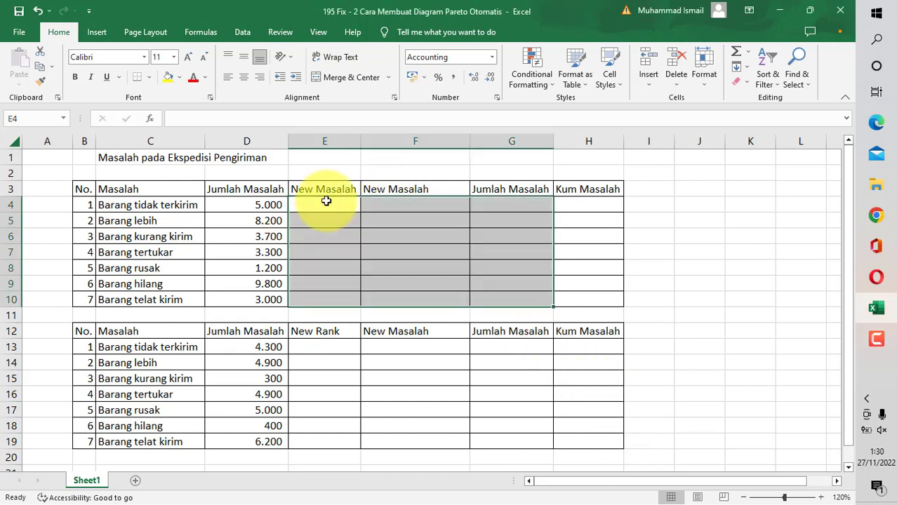
click(345, 202)
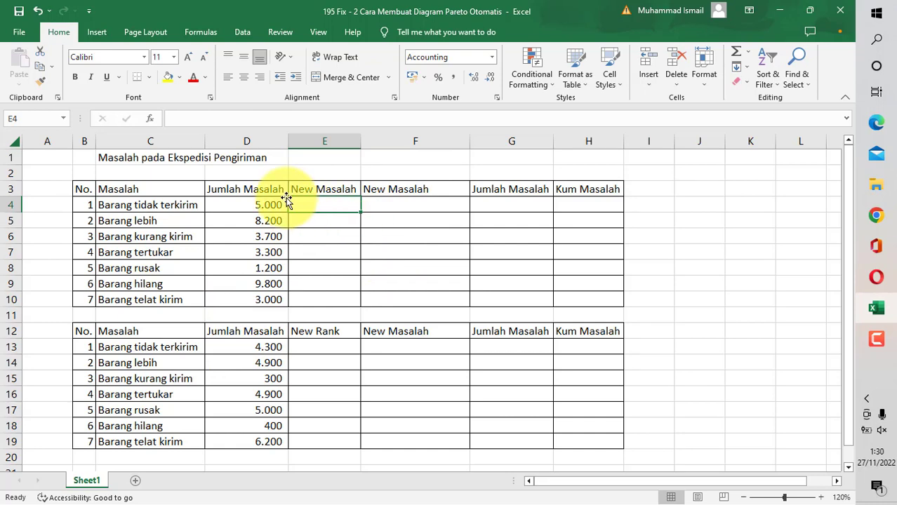
text(=)
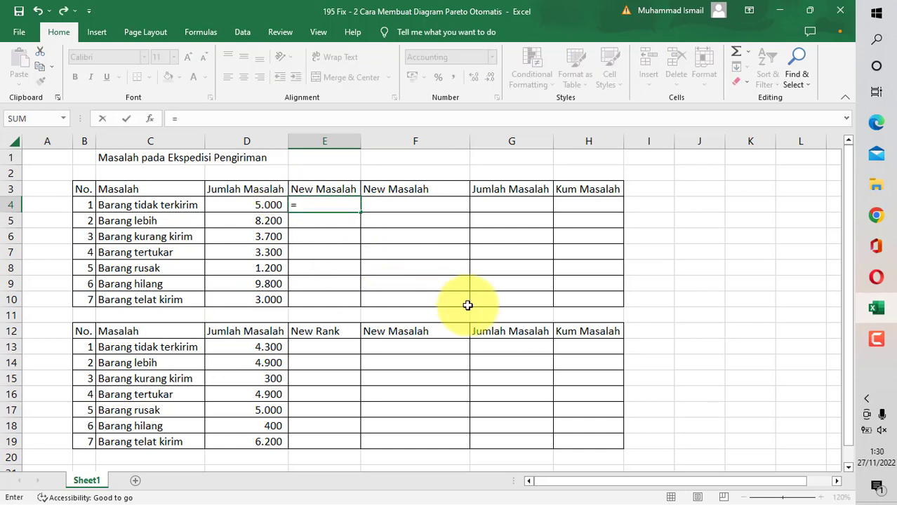
text(countif()
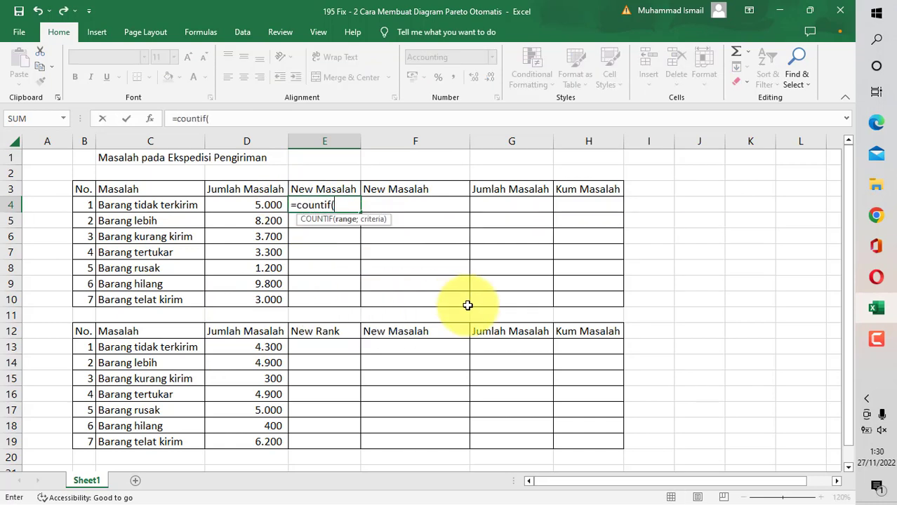
click(233, 203)
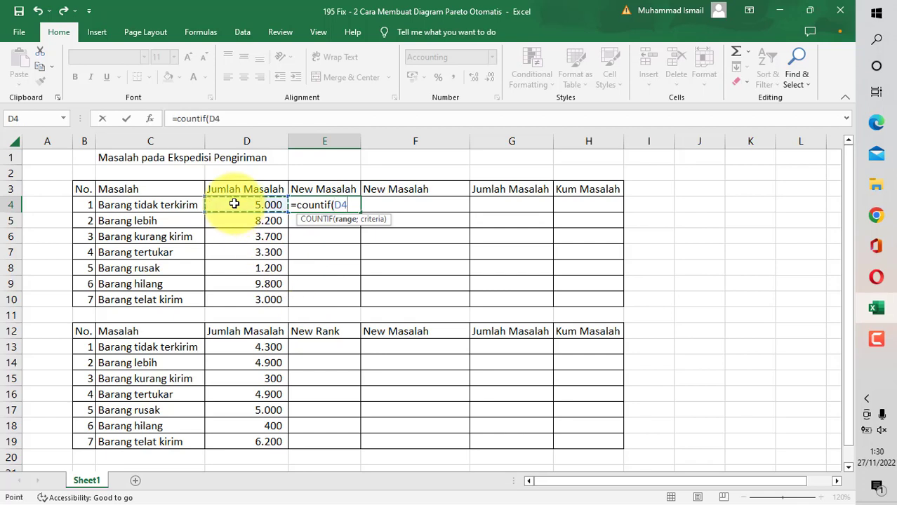
key(ctrl+shift+Down)
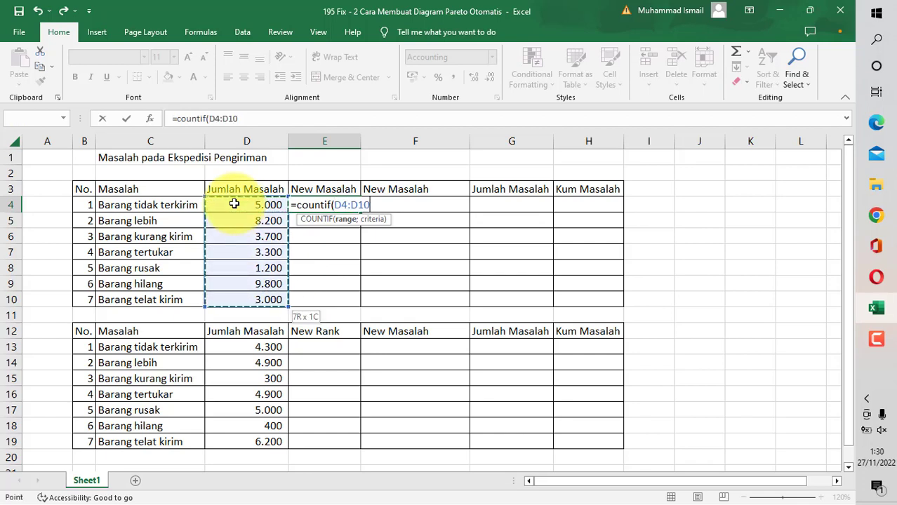
key(F4)
text(;">)
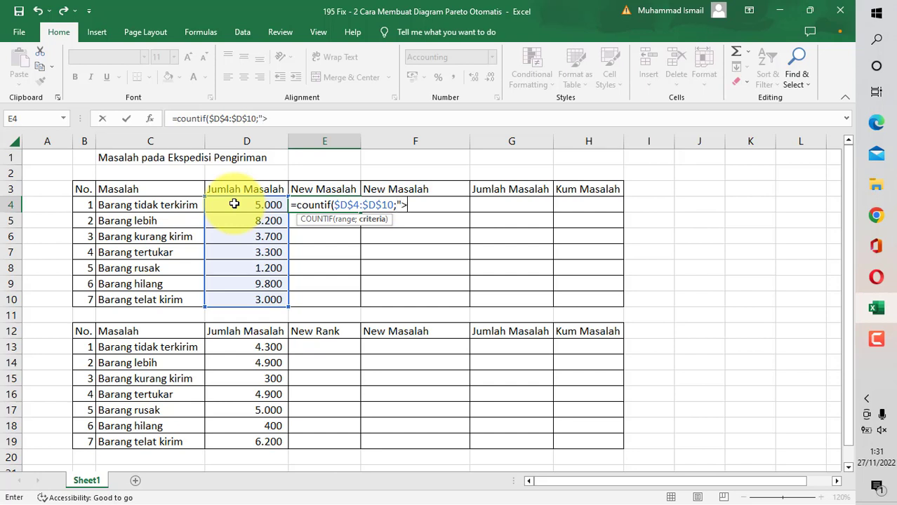
text("&)
click(234, 205)
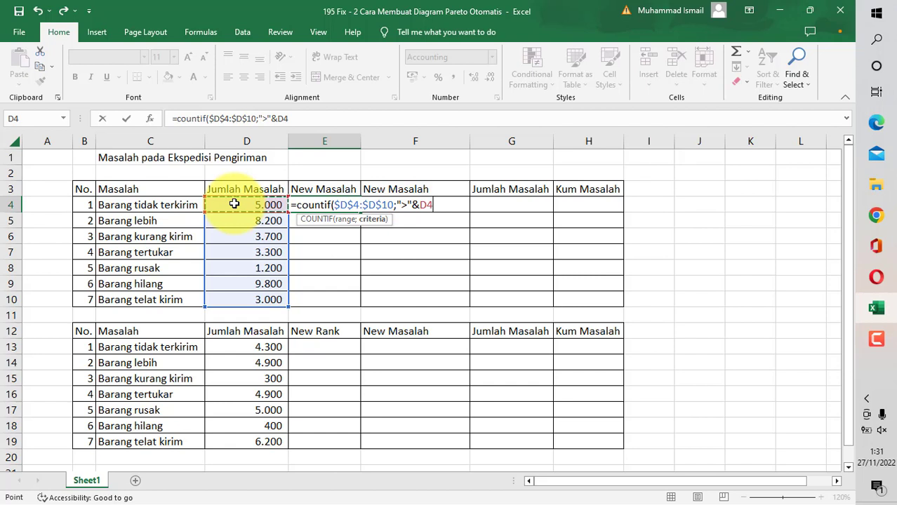
text())
key(Return)
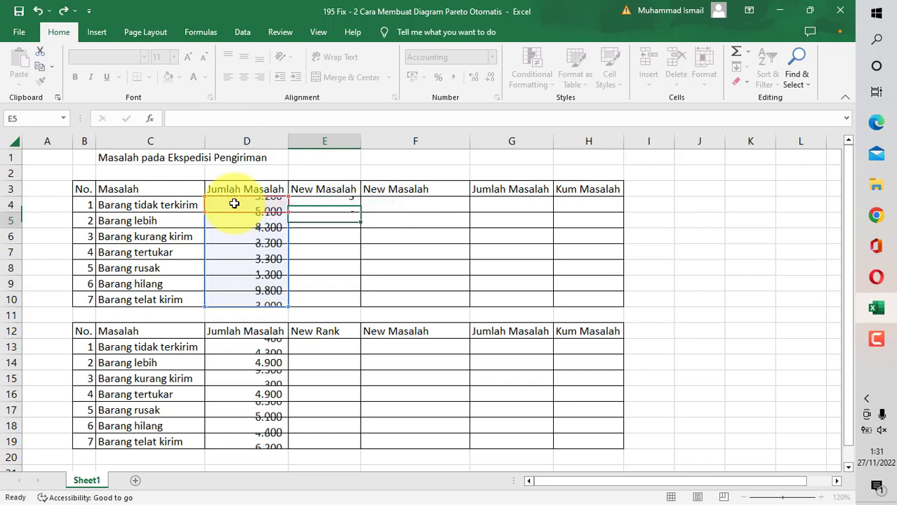
click(346, 203)
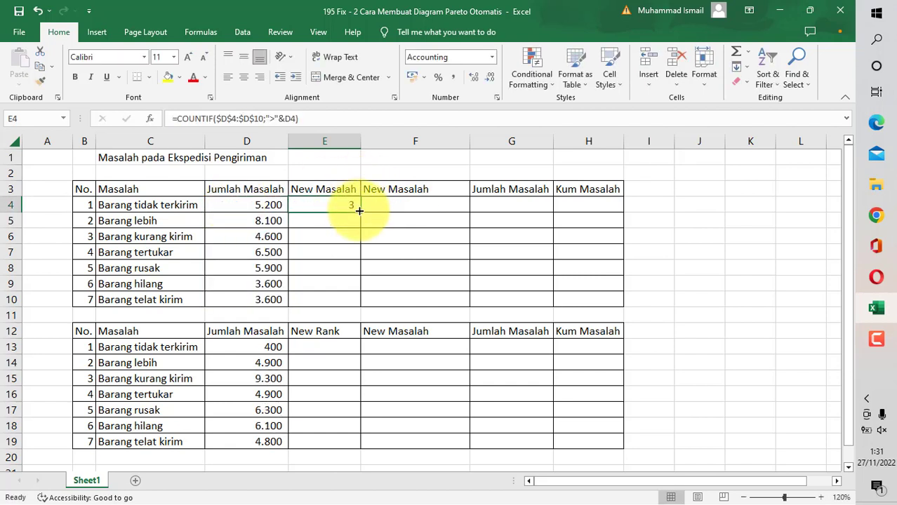
double_click(360, 213)
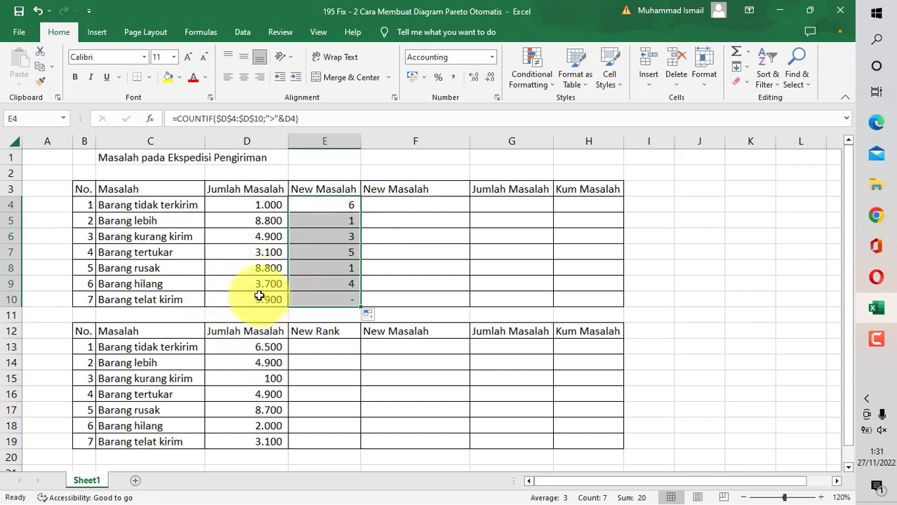
Step: Add +1 to the end of the COUNTIF formula in E4 and fill the revised formula down to E10
click(331, 299)
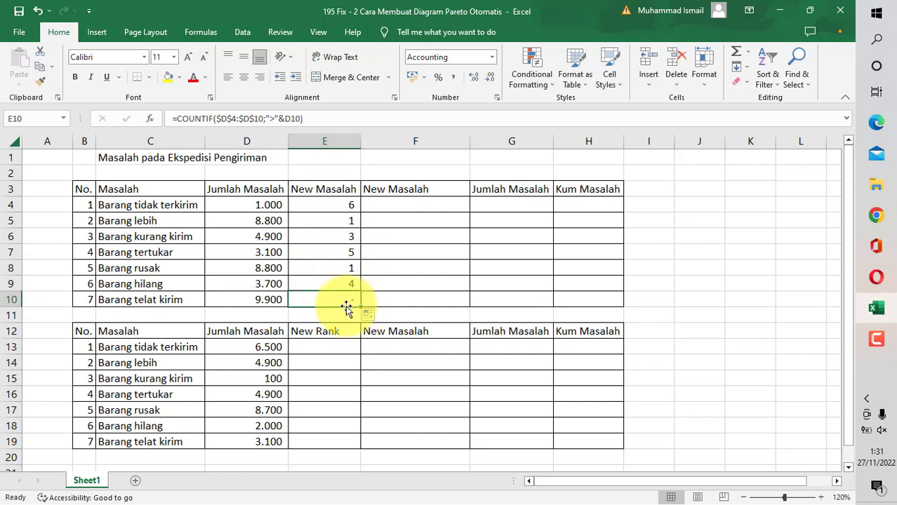
click(329, 204)
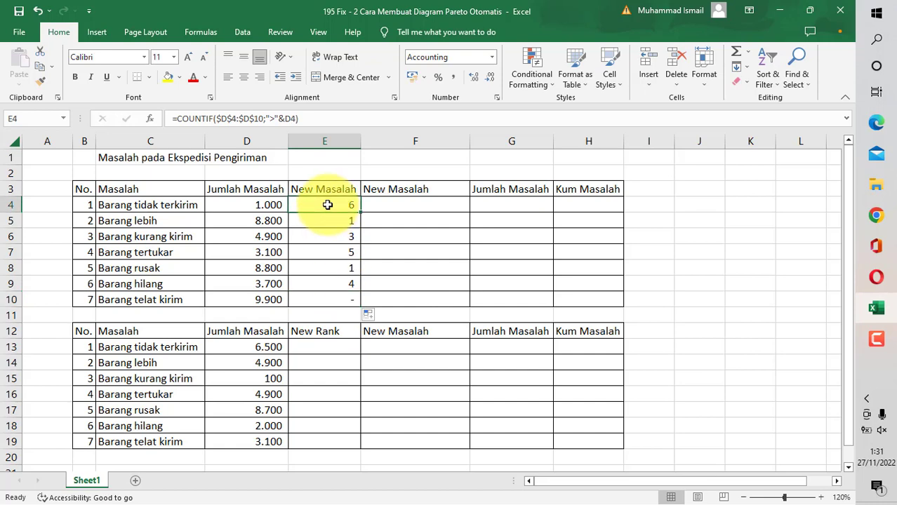
click(348, 119)
text(+)
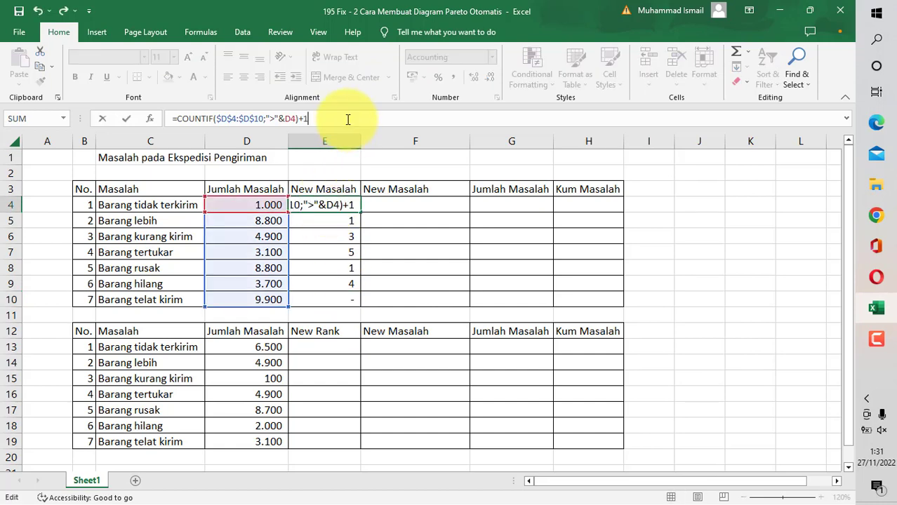
text(1)
key(ctrl+Return)
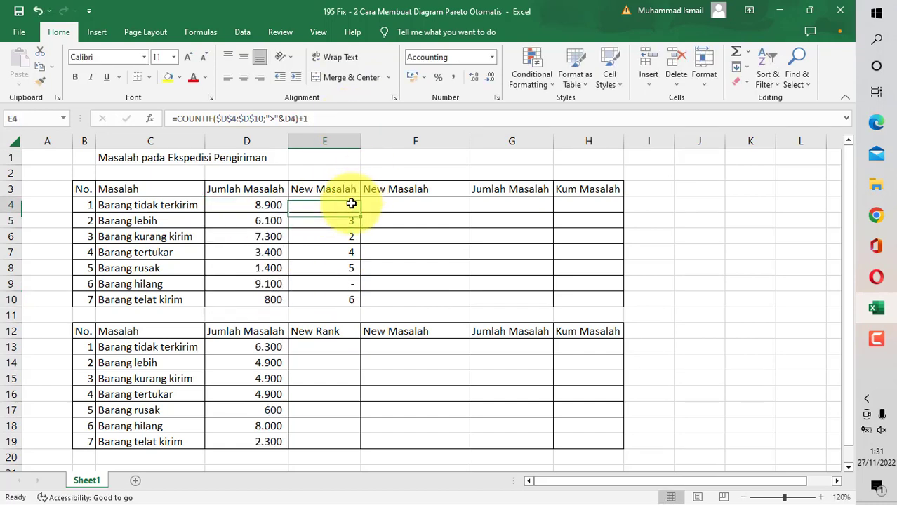
double_click(360, 212)
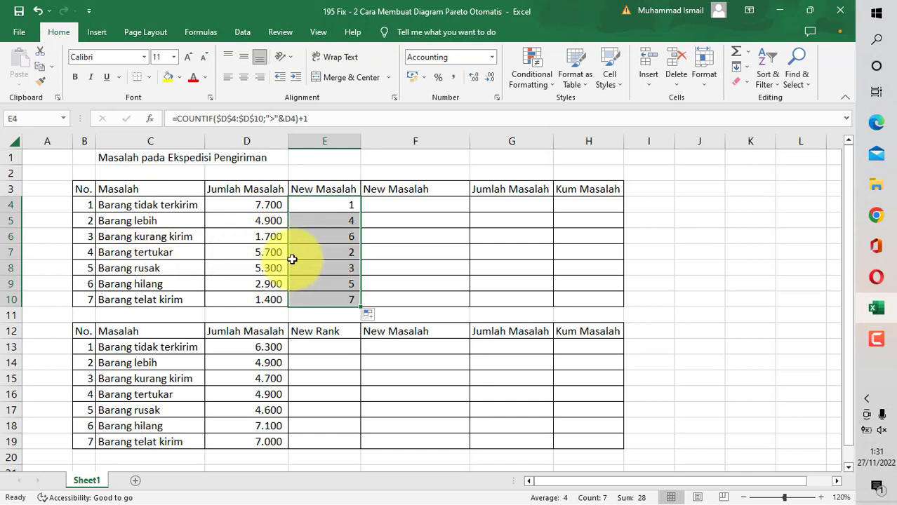
Step: Begin the formula in F4 with =INDEX($C$4:$C$10,MATCH(ROW(A1); leaving the lookup array open
click(405, 201)
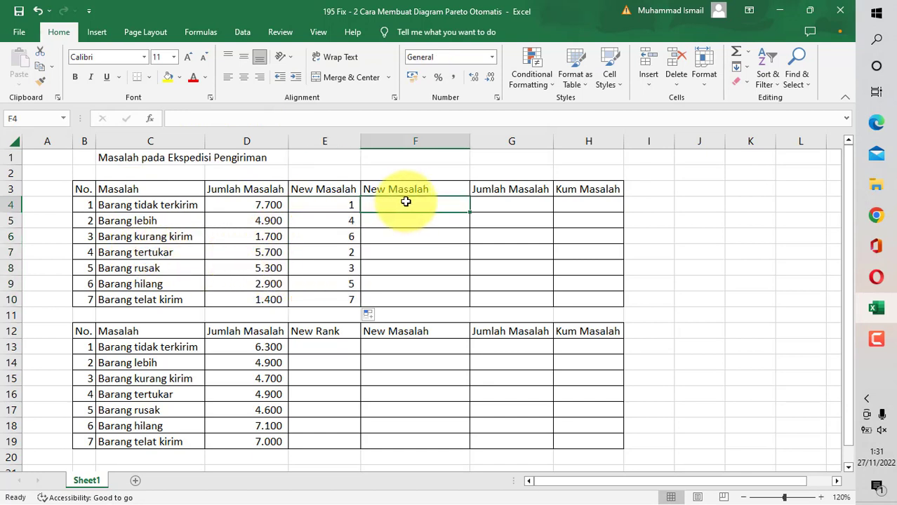
text(=)
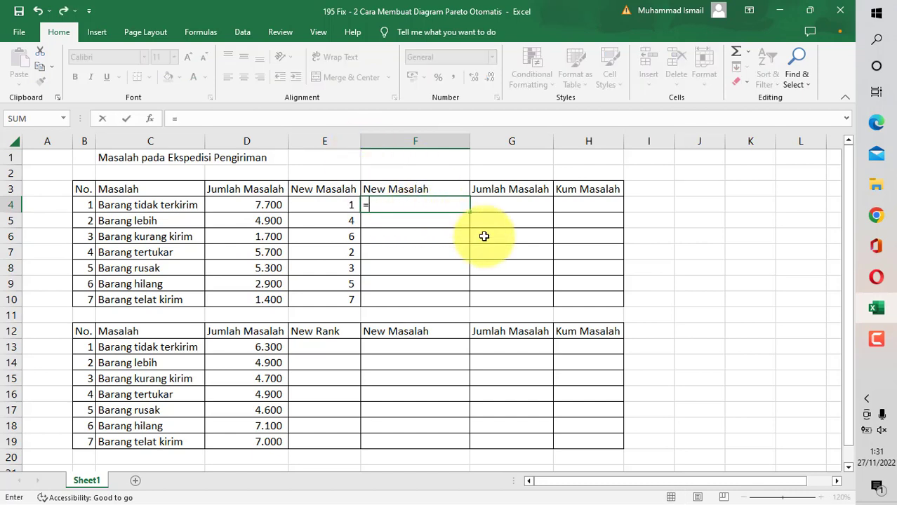
text(index()
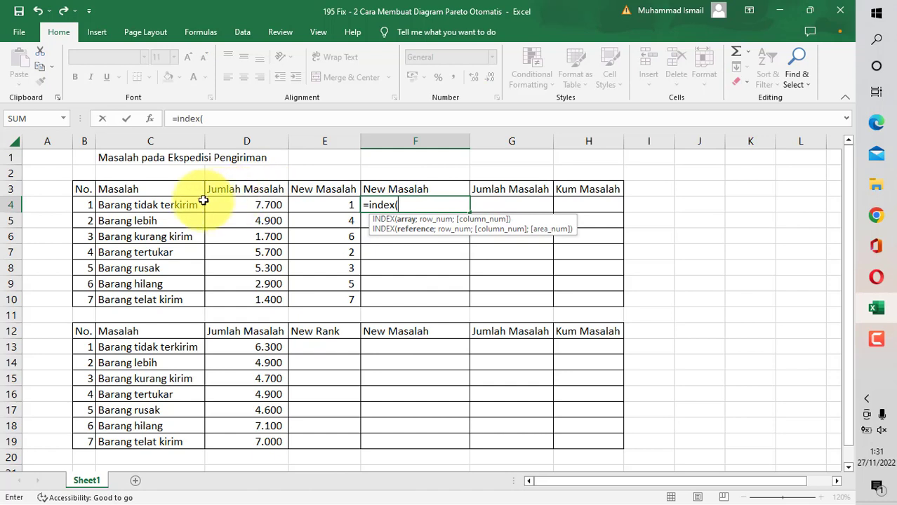
click(165, 203)
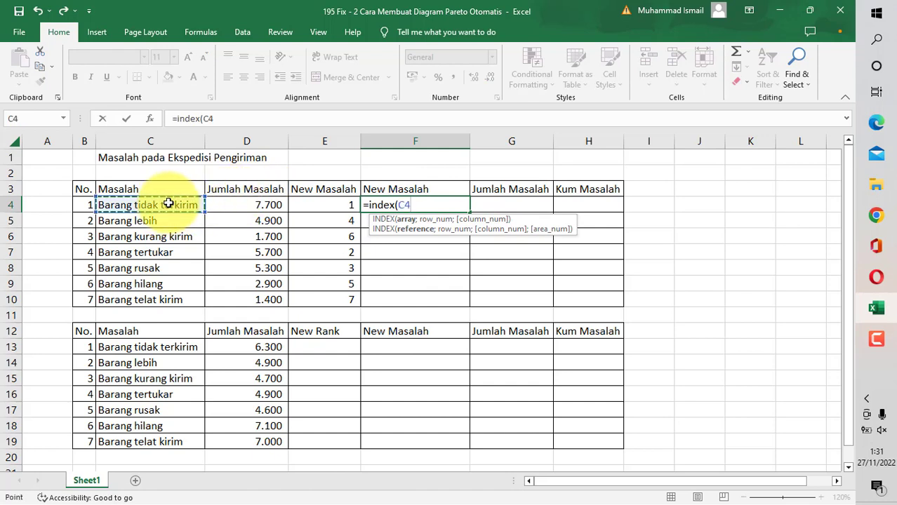
key(ctrl+shift+Down)
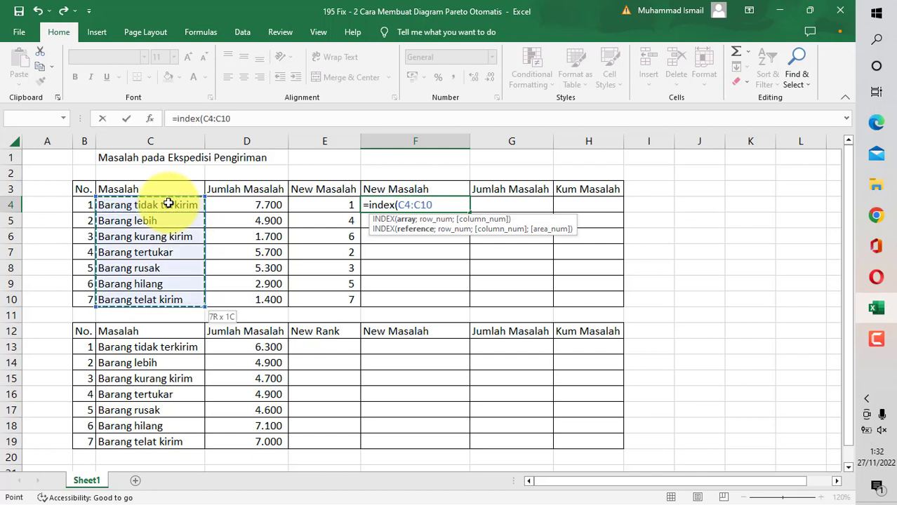
key(F4)
text(,)
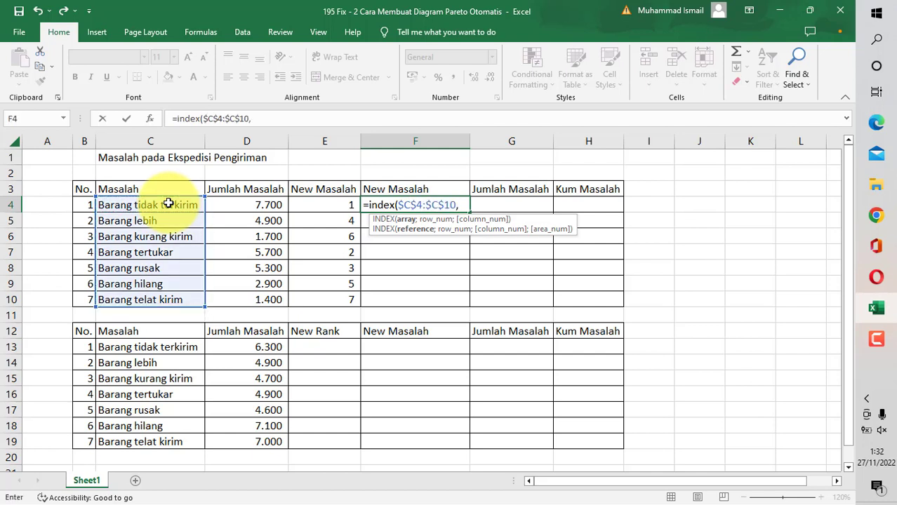
text(match()
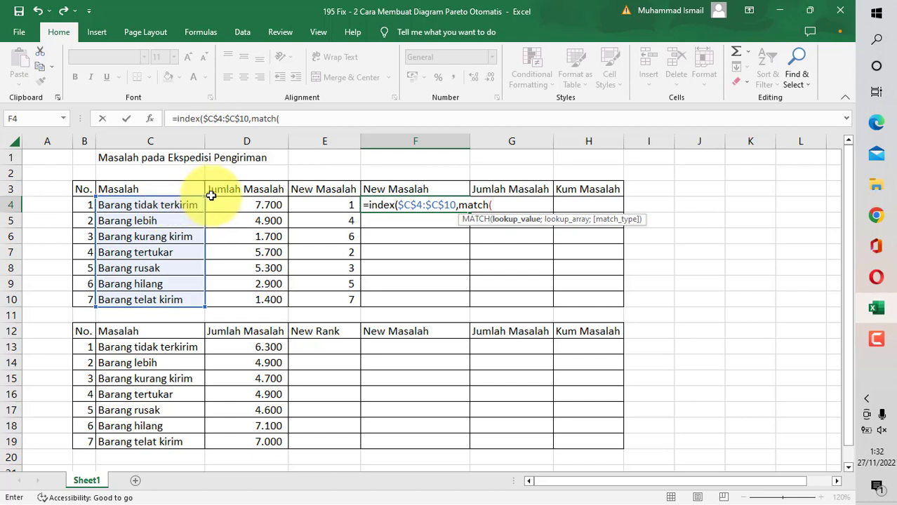
text(row()
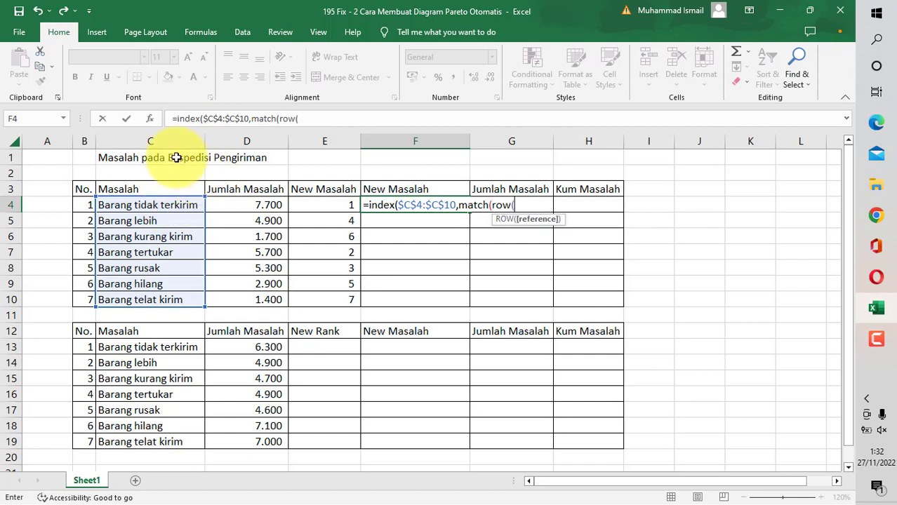
click(46, 157)
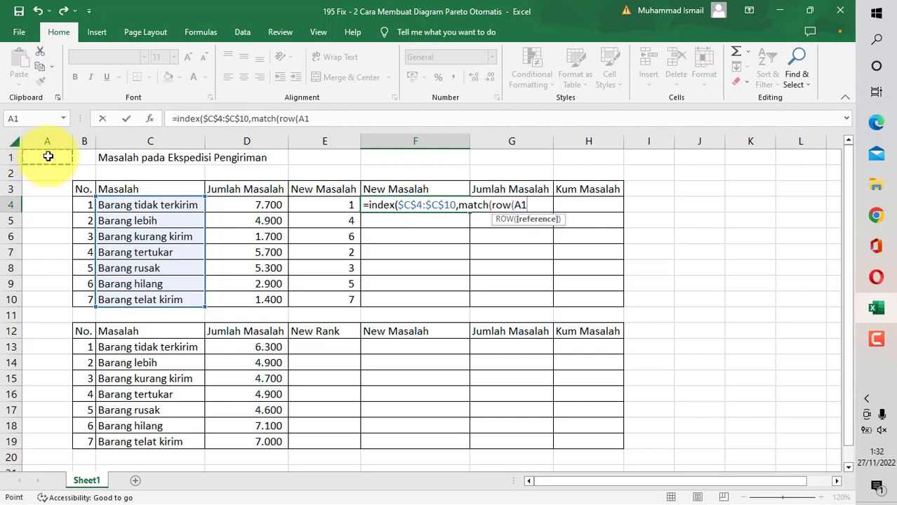
text())
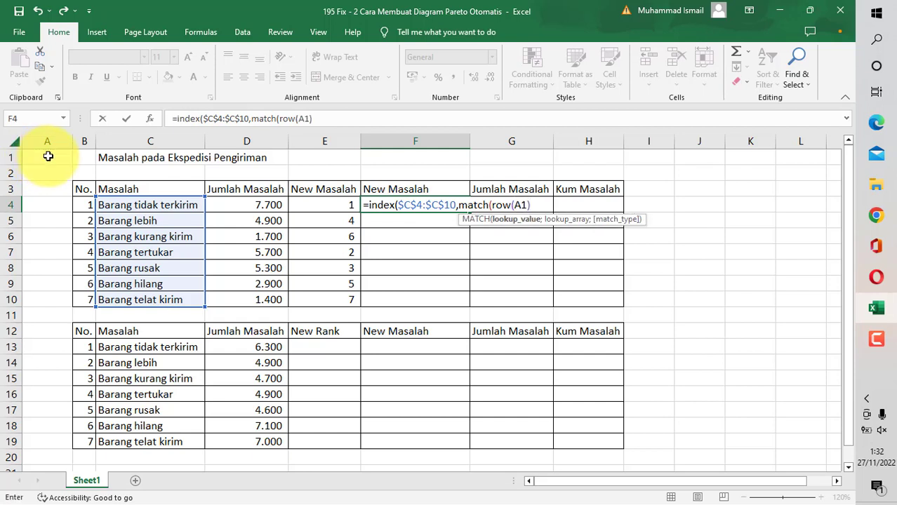
text(;)
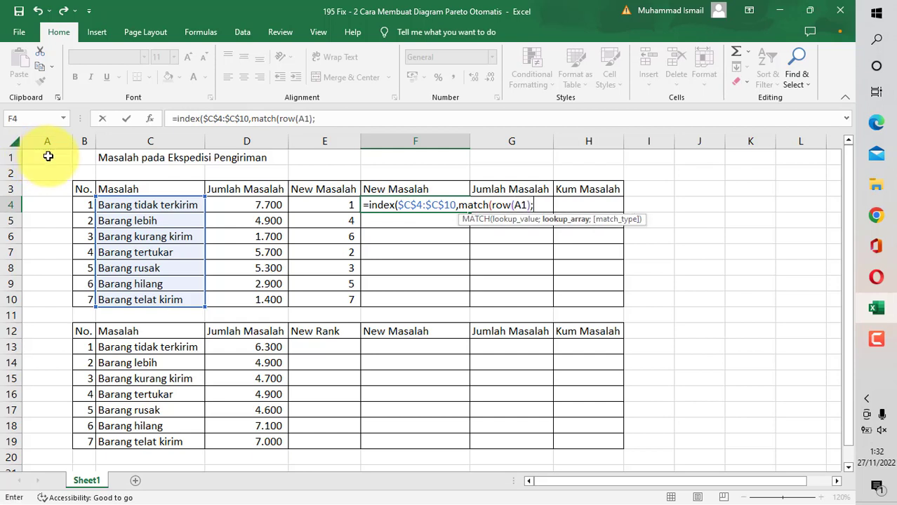
Step: Replace the comma before MATCH in the F4 formula with a semicolon and return to the formula's end
click(251, 120)
key(Delete)
text(;)
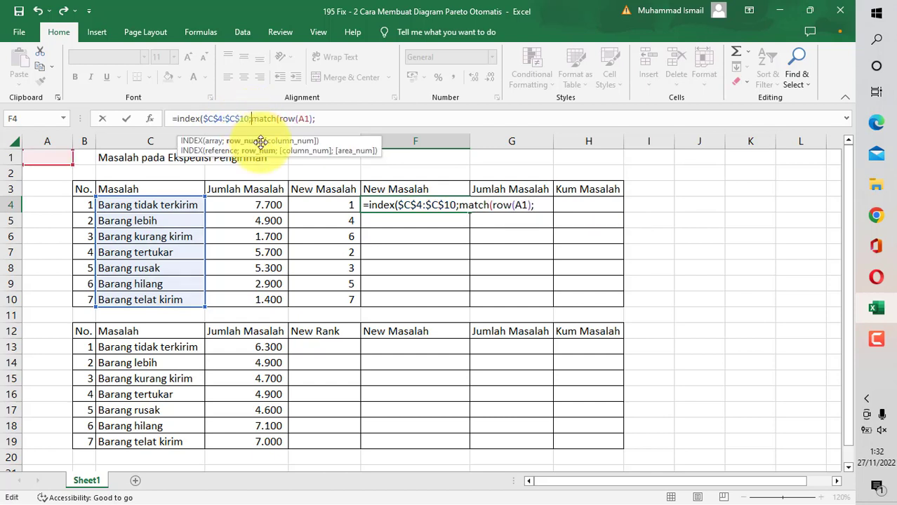
click(328, 119)
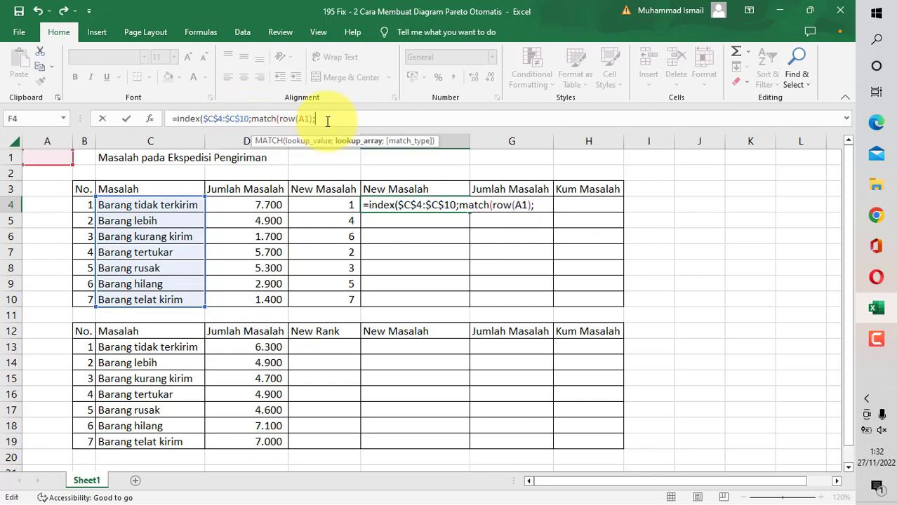
Step: Complete F4's MATCH with lookup array $E$4:$E$10 and match type 0, and fill the formula down to F10
click(330, 207)
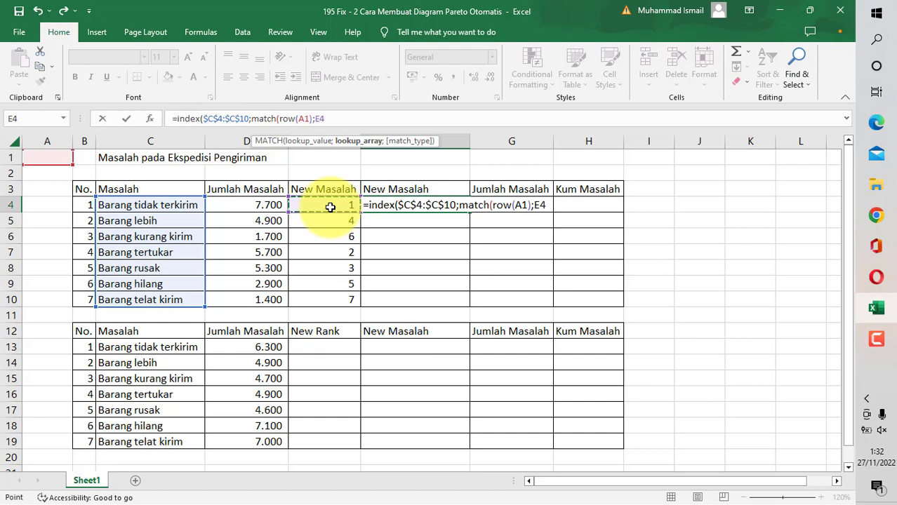
key(ctrl+shift+Down)
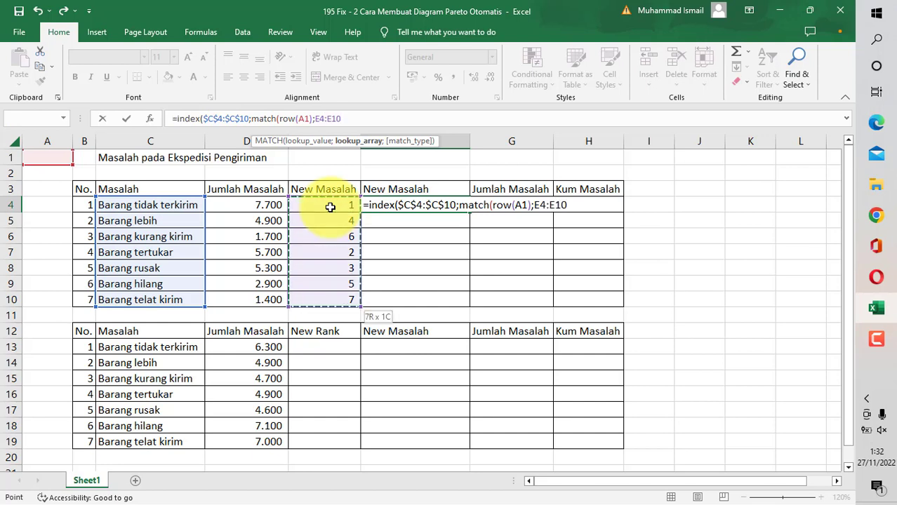
key(F4)
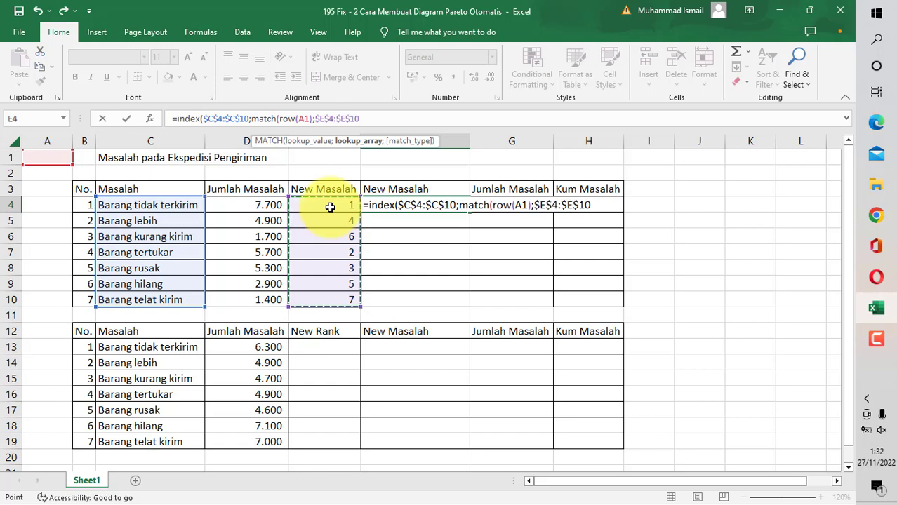
text(;0)
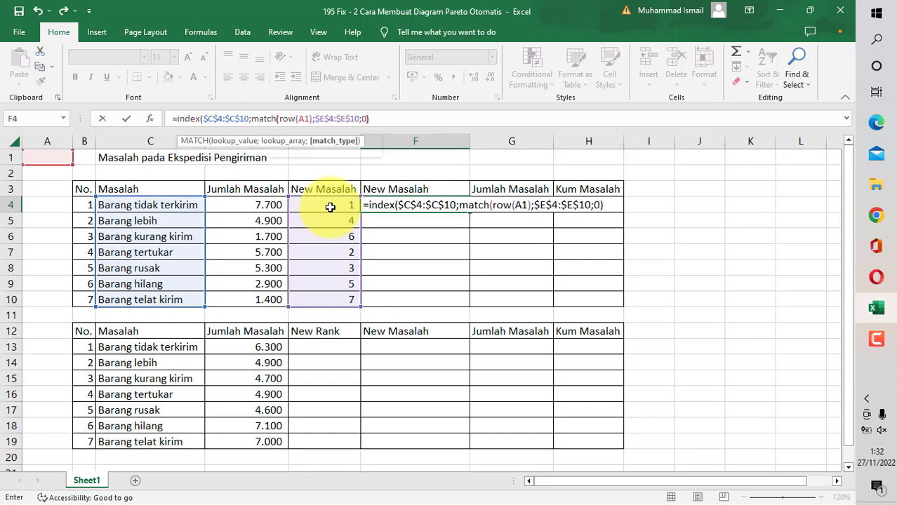
text()))
key(ctrl+Return)
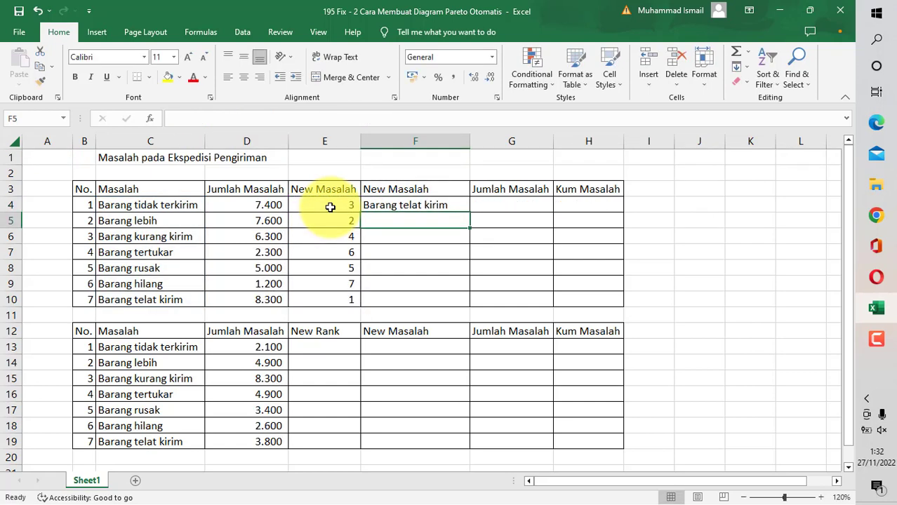
double_click(469, 212)
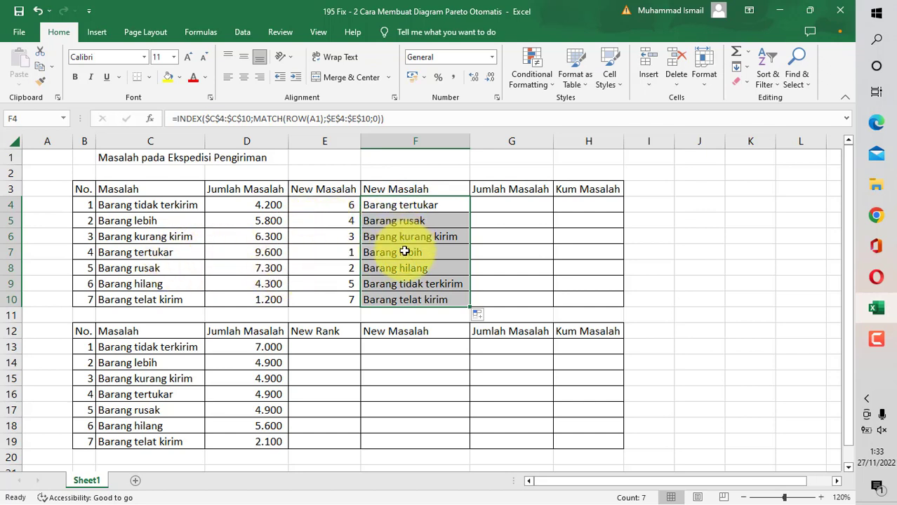
Step: Begin an INDEX formula in G4 with the absolute array $D$4:$D$10, leaving the row number open
click(401, 300)
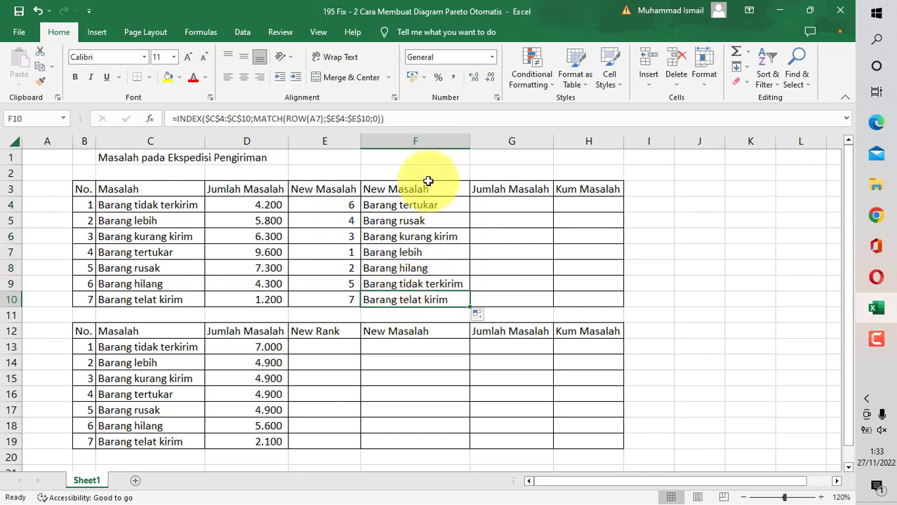
click(504, 207)
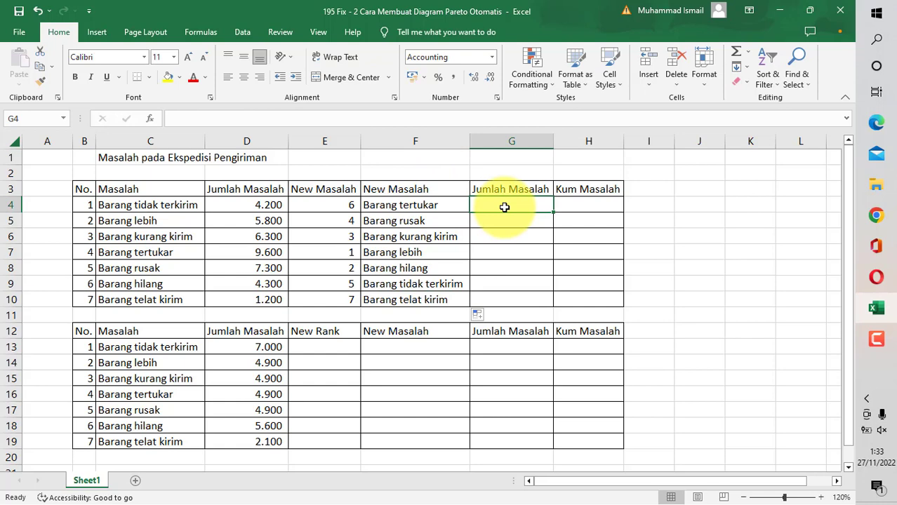
text(=in)
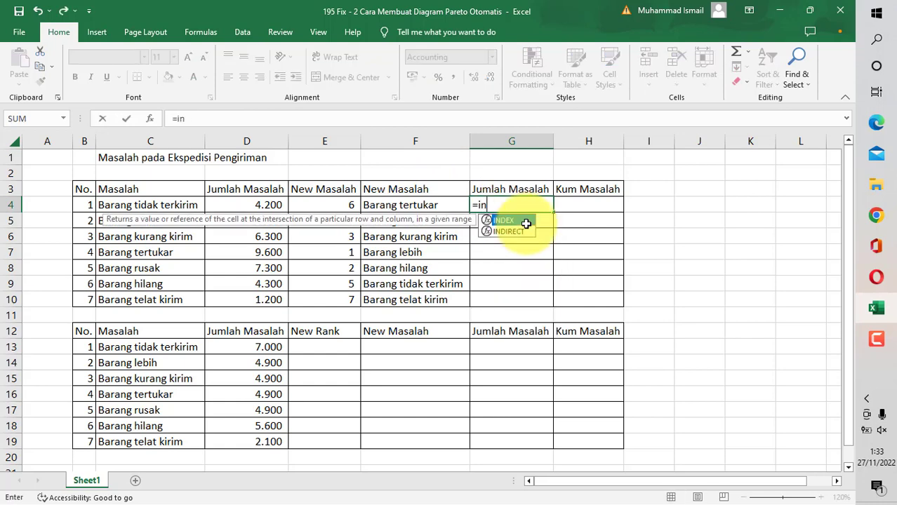
text(dex()
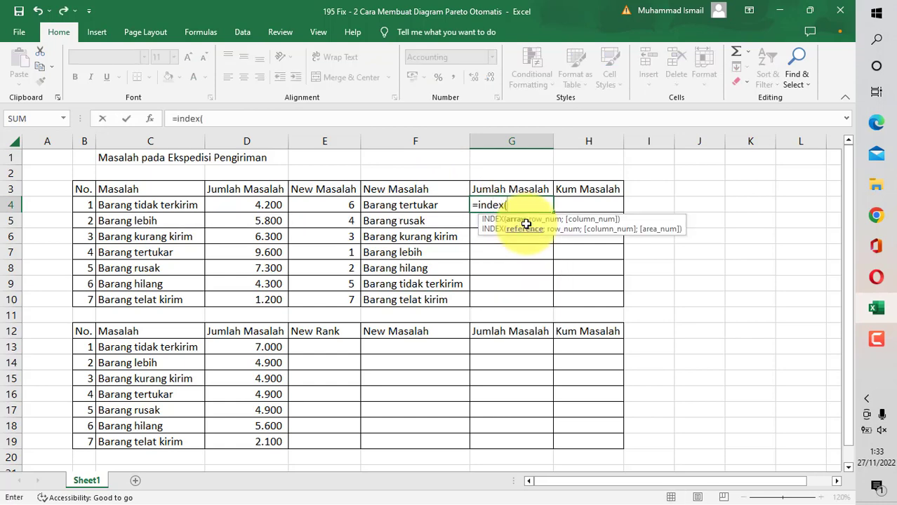
click(267, 203)
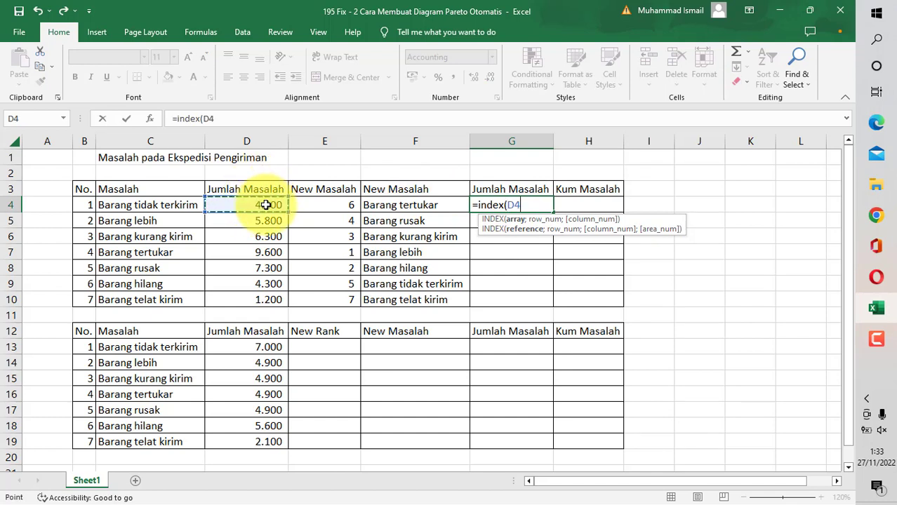
key(ctrl+shift+Down)
key(F4)
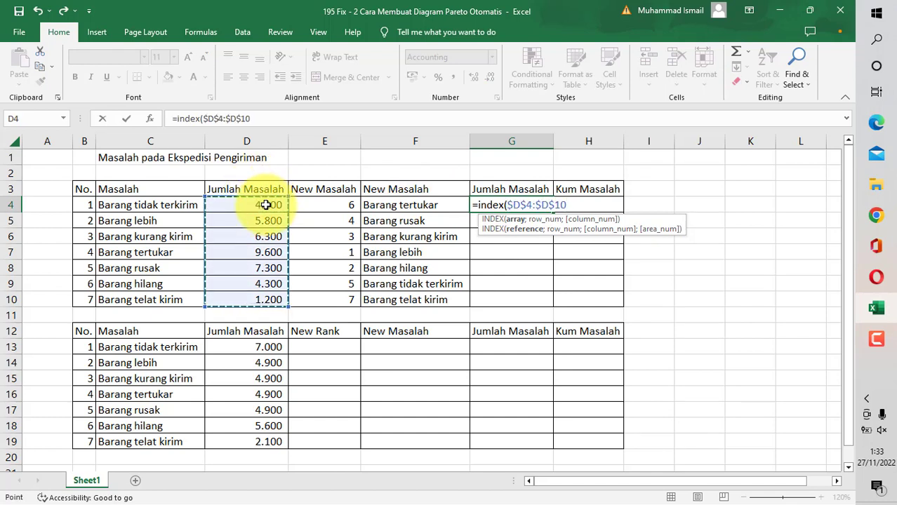
Step: Add MATCH(F4;C4:C10;0) as the row number of G4's INDEX formula and close the parentheses
text(;ma)
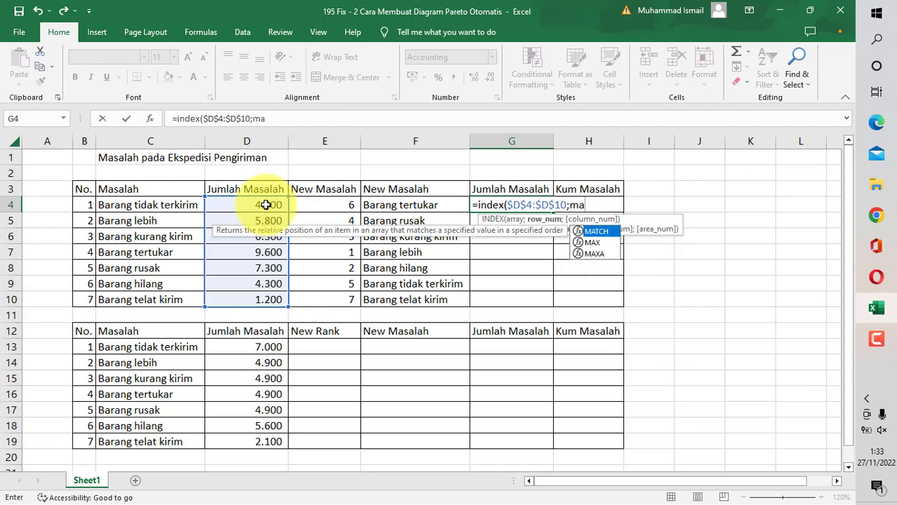
text(tch()
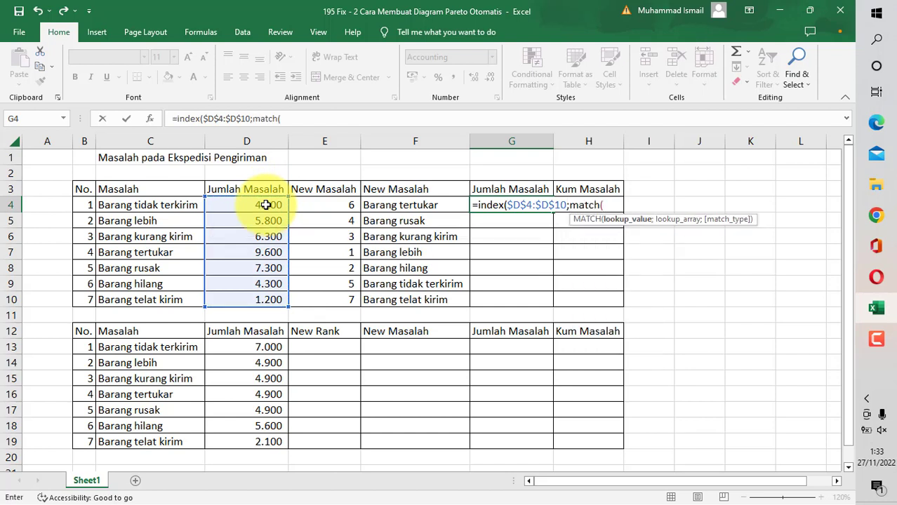
click(381, 203)
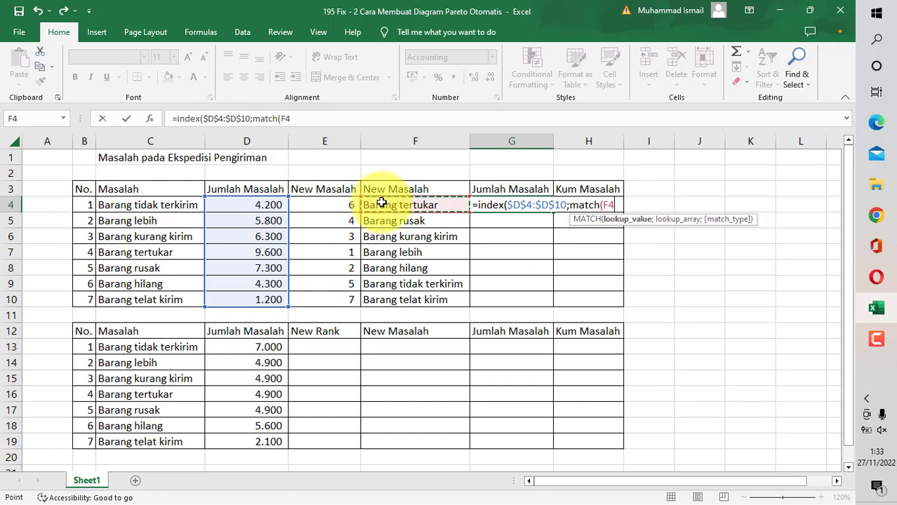
text(;)
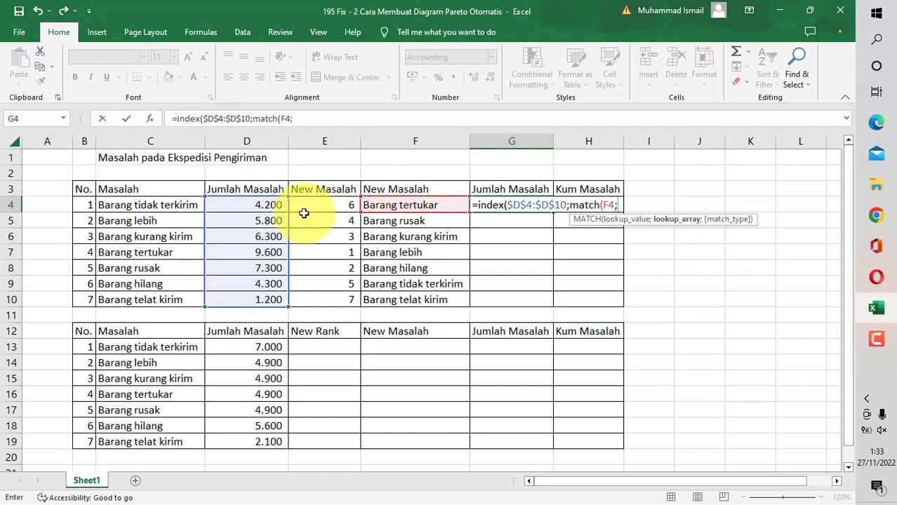
drag(134, 199, 141, 300)
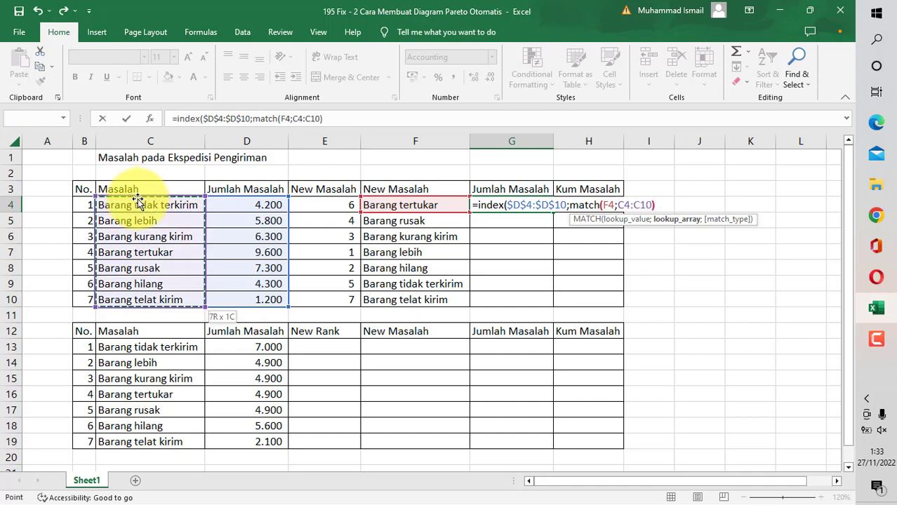
text(;)
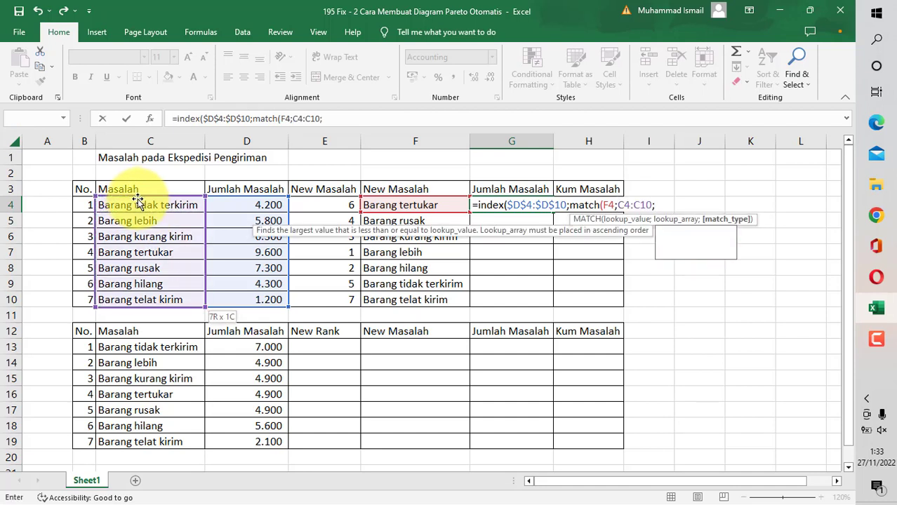
text(0))
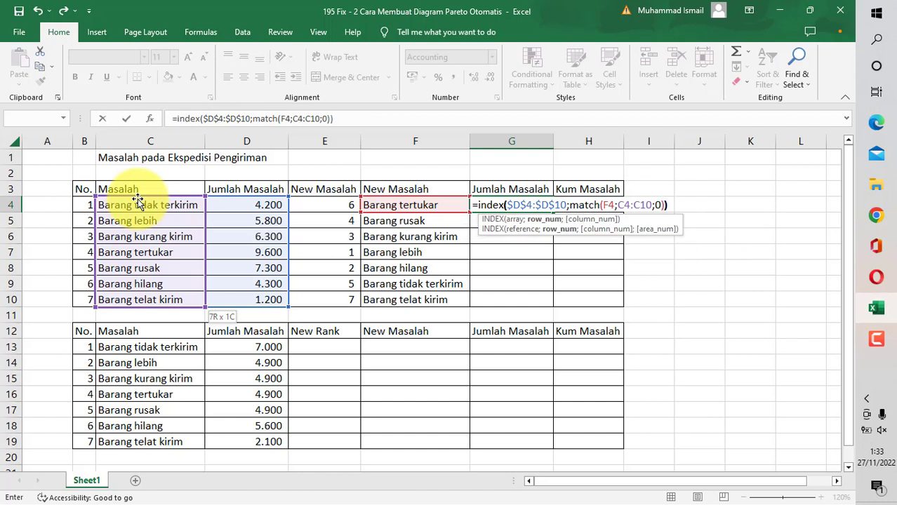
Step: Make G4's MATCH lookup array absolute as $C$4:$C$10 and fill the formula down to G10
click(301, 119)
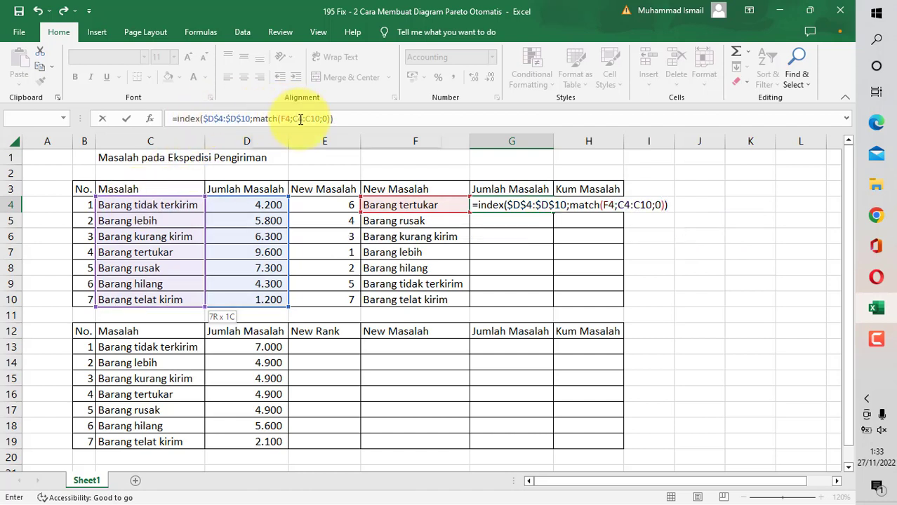
key(F4)
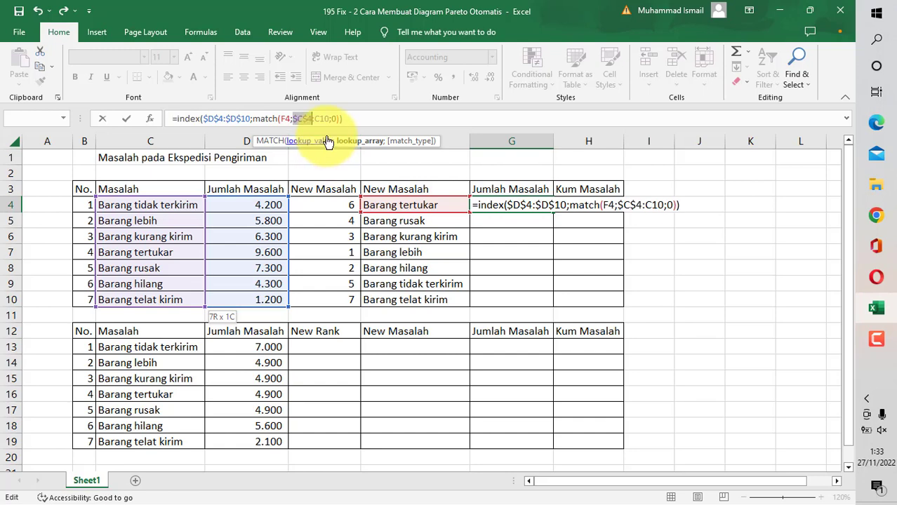
click(323, 119)
key(F4)
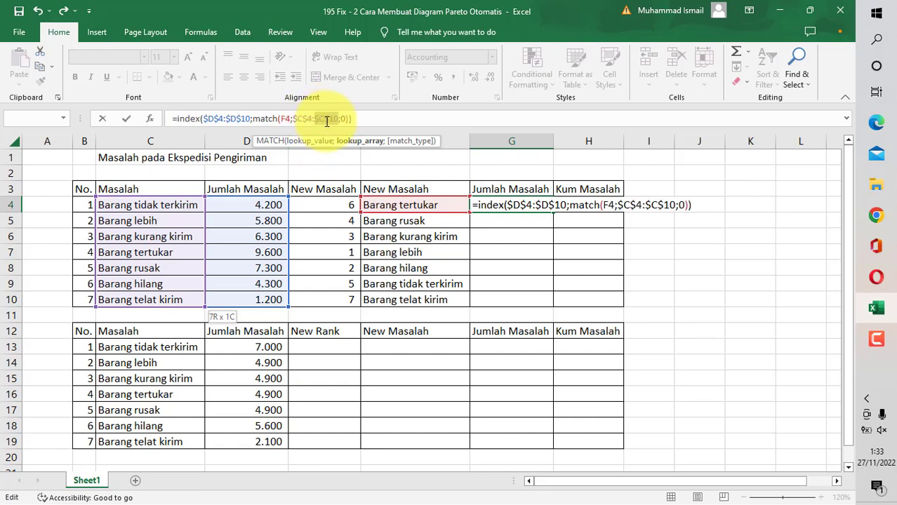
key(Return)
click(540, 207)
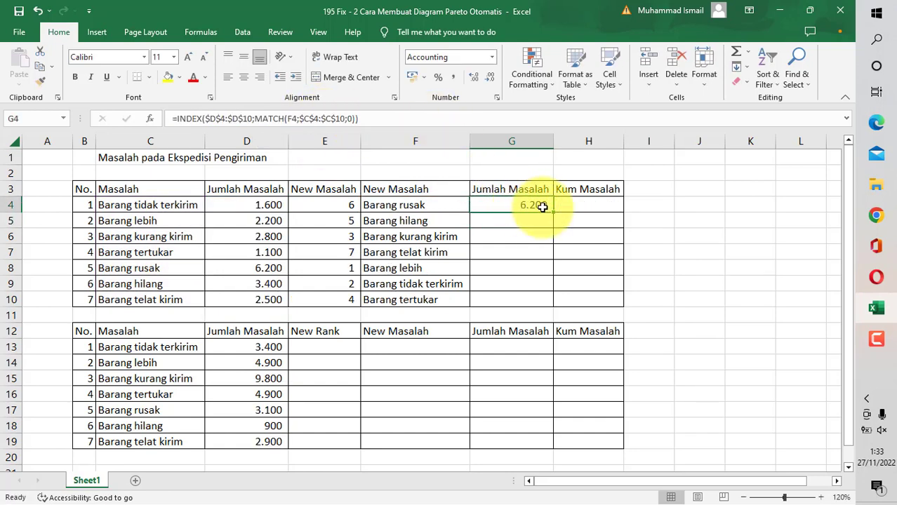
double_click(553, 212)
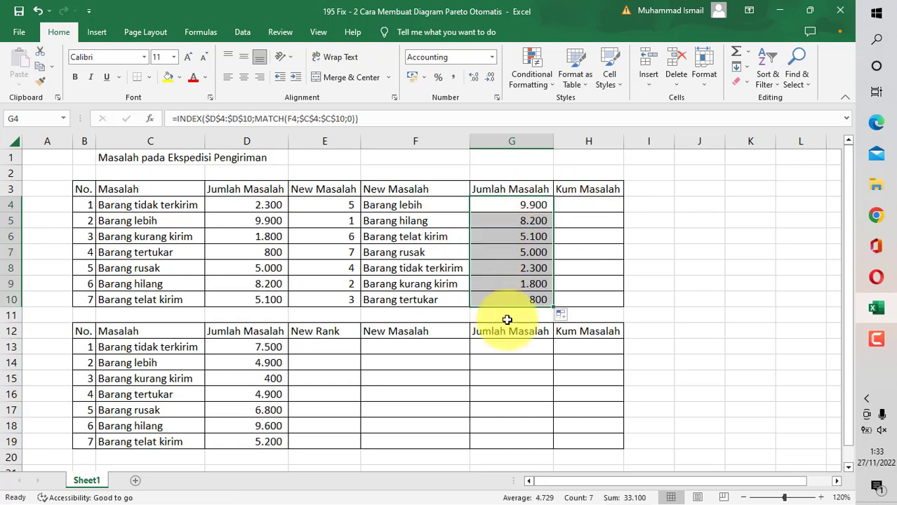
Step: Begin the cumulative percentage formula in H4 with =SUM(G4:G4)/SUM(, leaving the divisor's range open
click(586, 205)
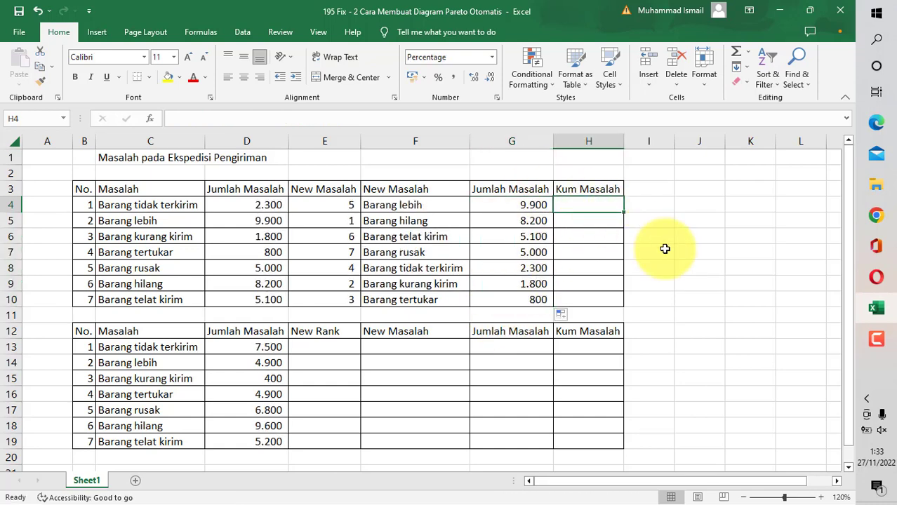
text(=sum()
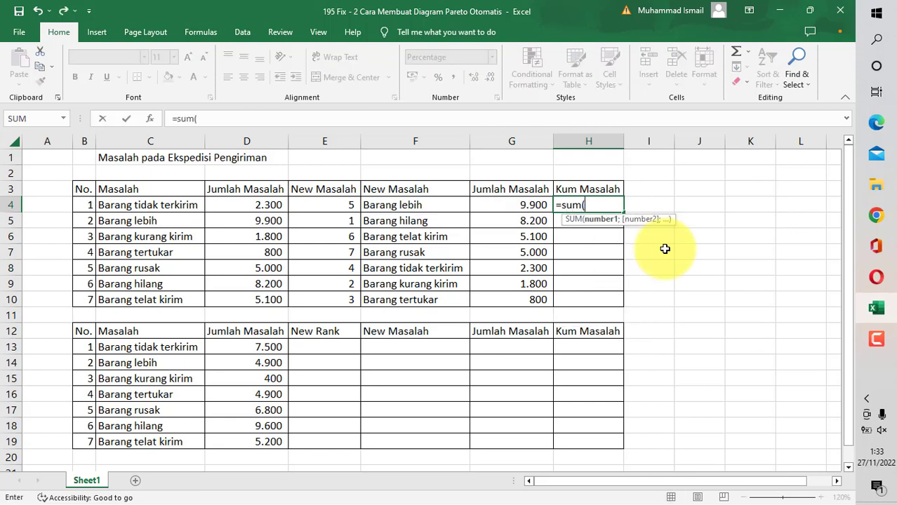
click(501, 207)
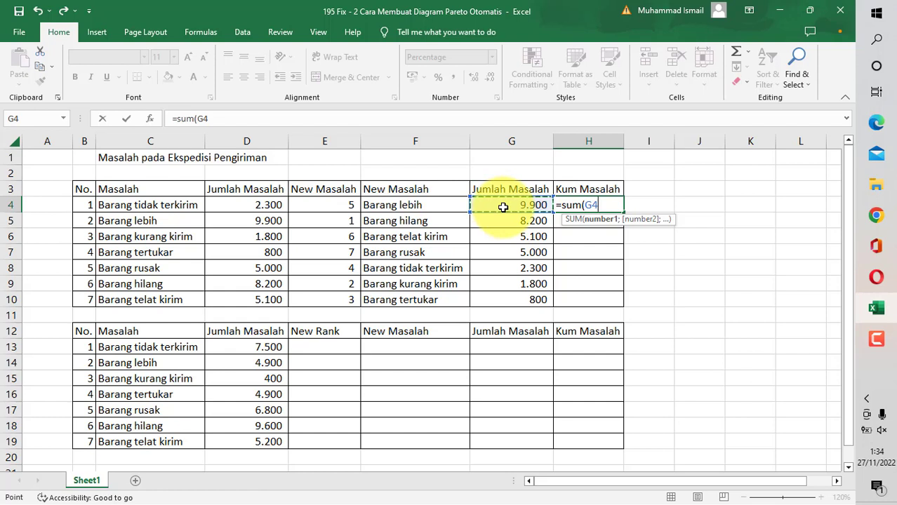
key(F8)
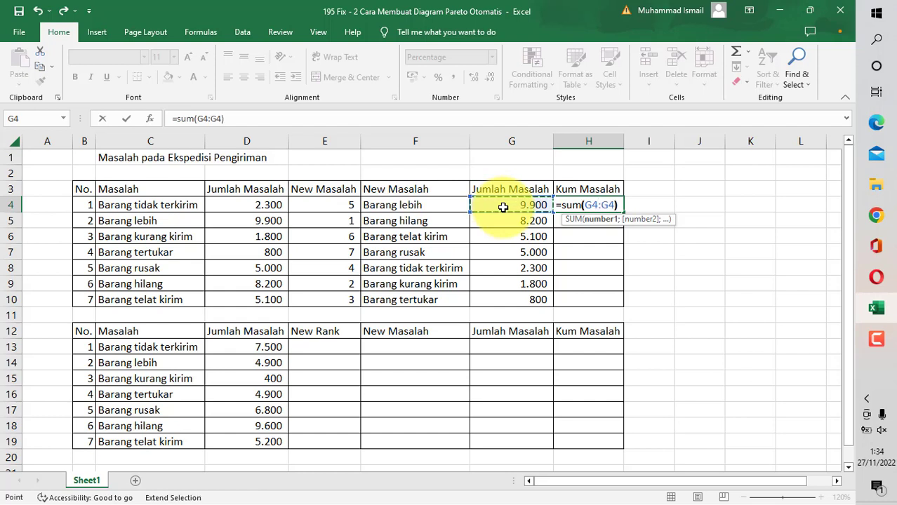
text()/sum()
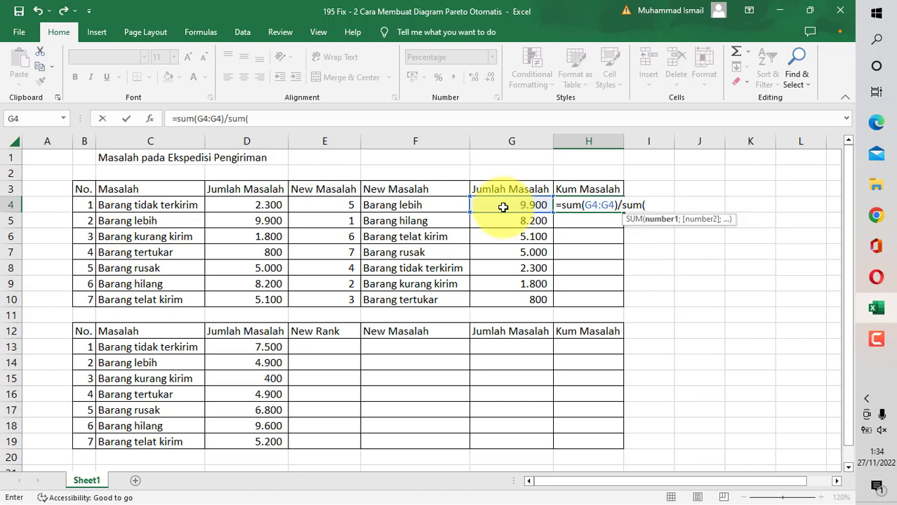
Step: Complete the divisor of H4's formula with the absolute range $G$4:$G$10
click(503, 207)
key(shift+Down)
key(shift+Down)
key(shift+Down)
key(shift+Down)
key(shift+Down)
key(shift+Down)
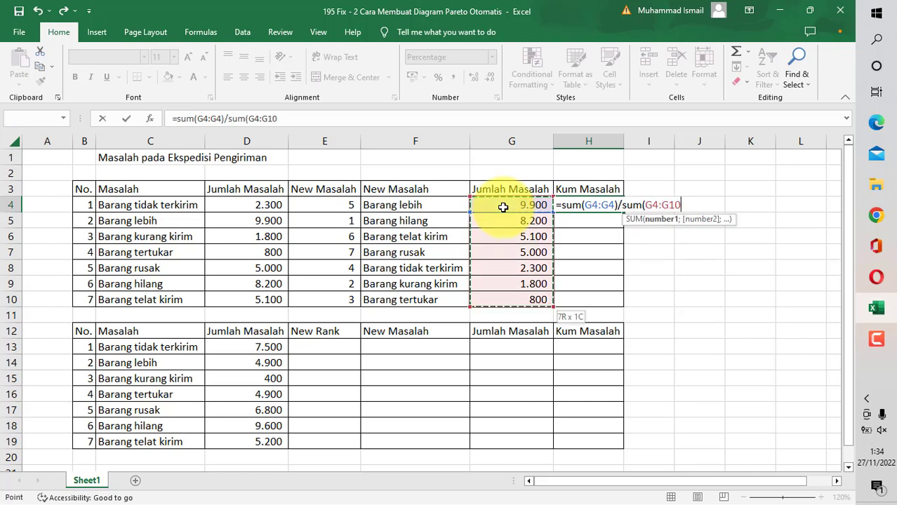
key(F4)
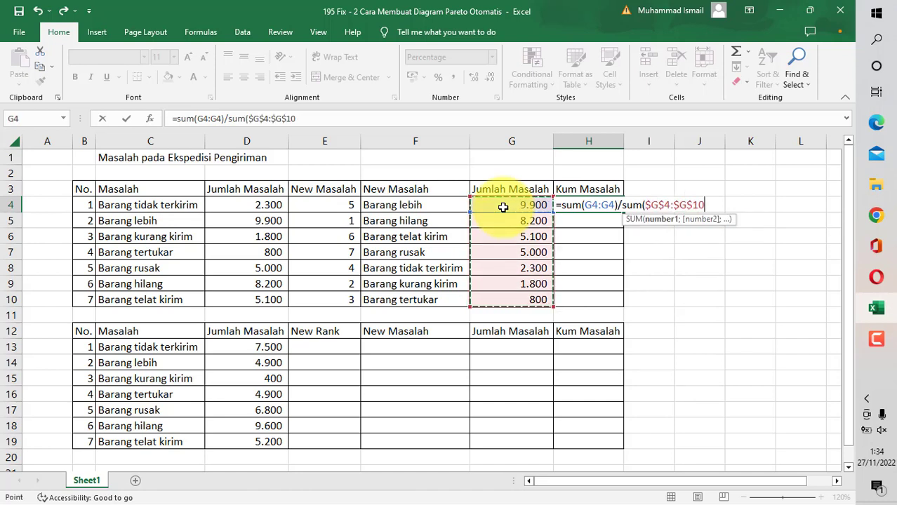
text())
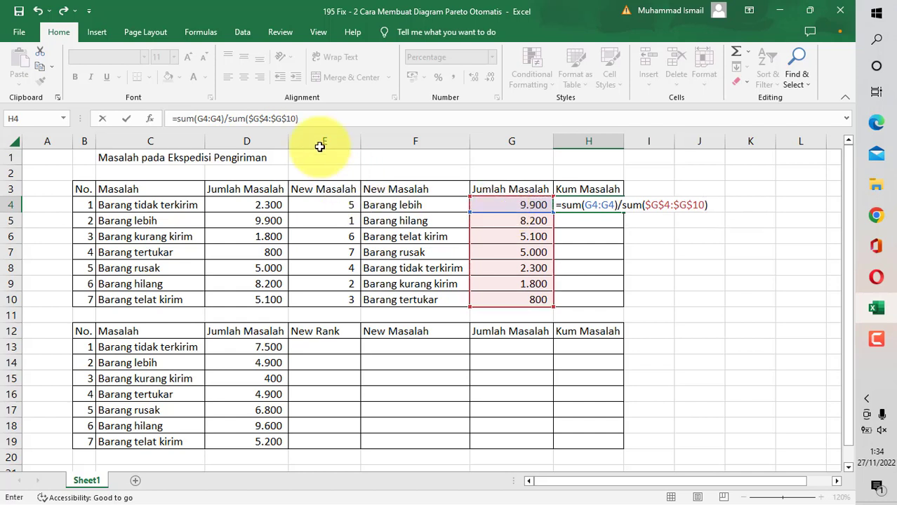
Step: Anchor the first reference in H4 to make SUM($G$4:G4) and fill the formula down to H10
click(201, 119)
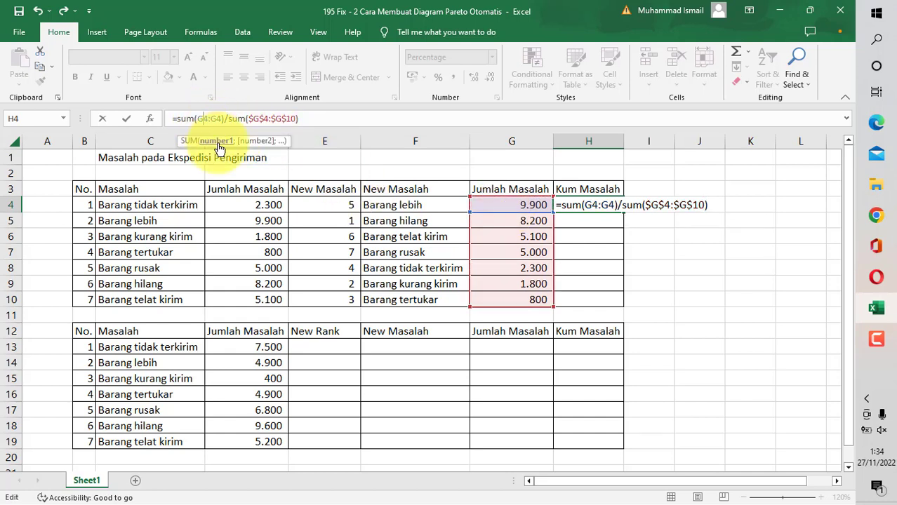
key(F4)
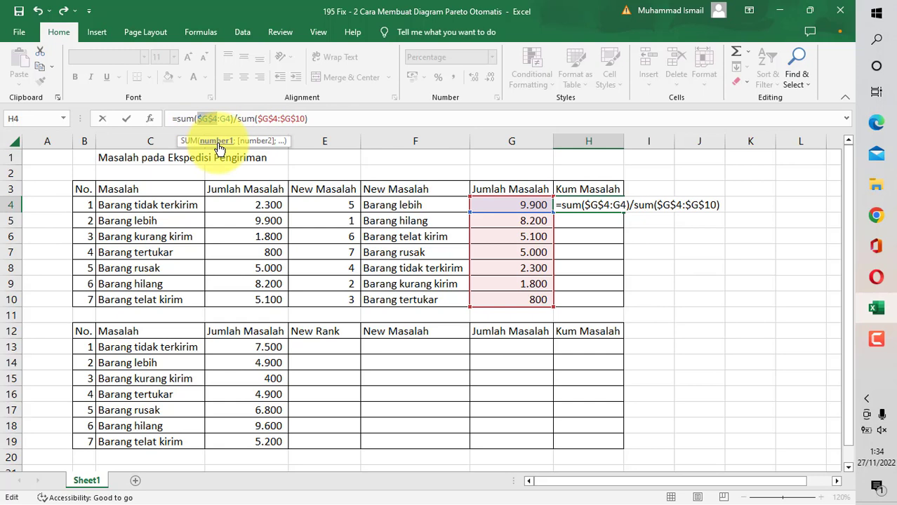
key(Return)
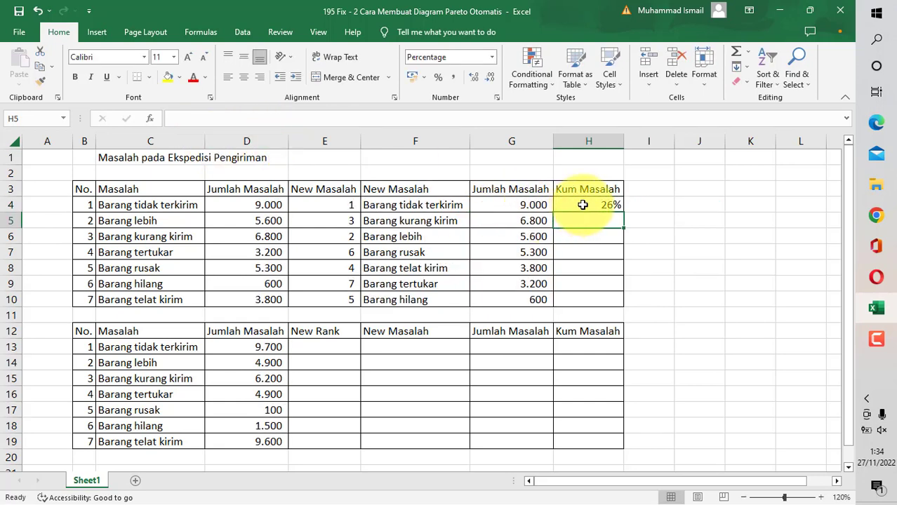
click(582, 205)
double_click(622, 212)
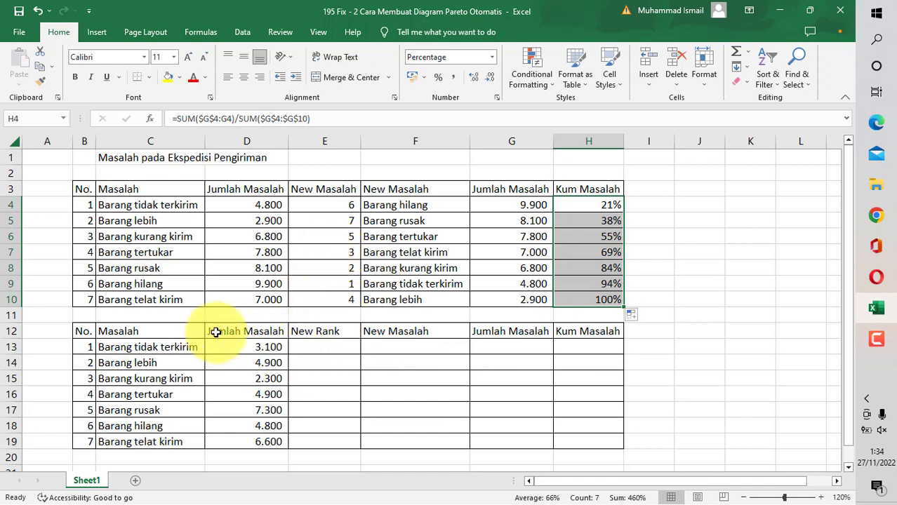
Step: Begin the New Rank formula in E13 with =LARGE( and the absolute array $D$13:$D$19, leaving the k argument open
click(309, 347)
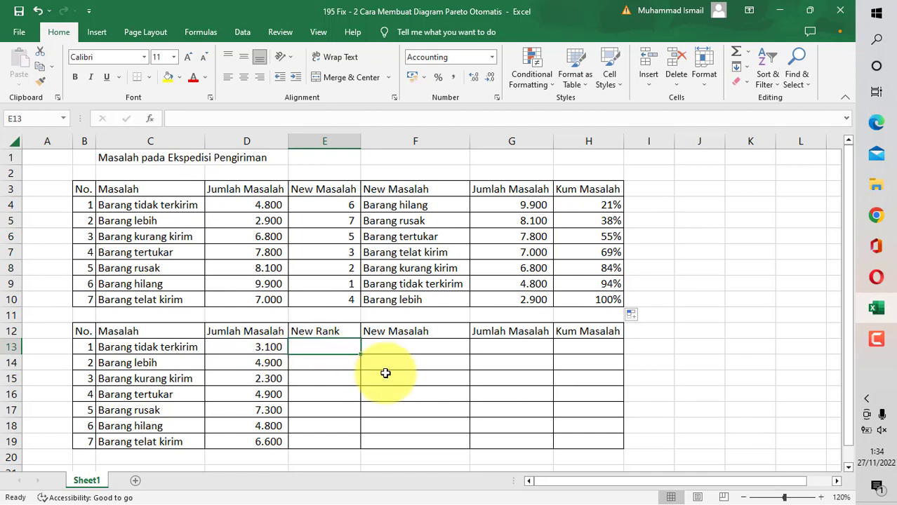
text(=large)
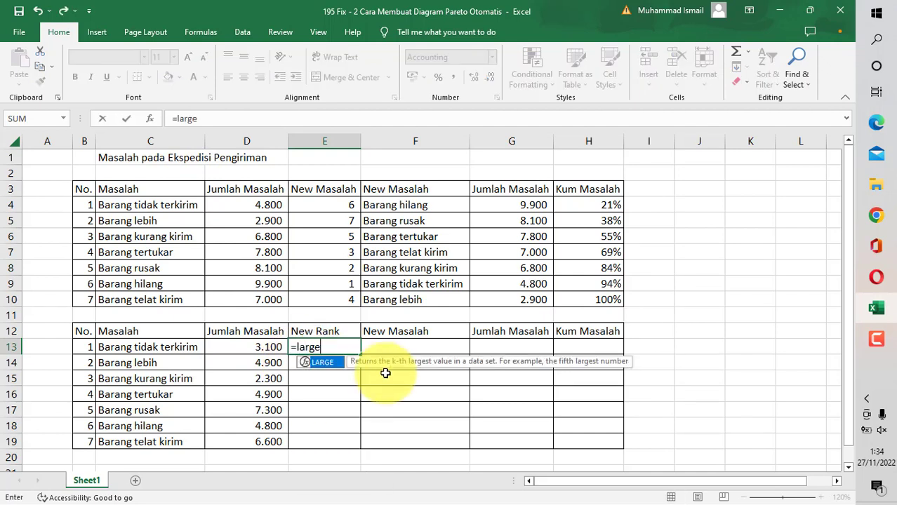
text(()
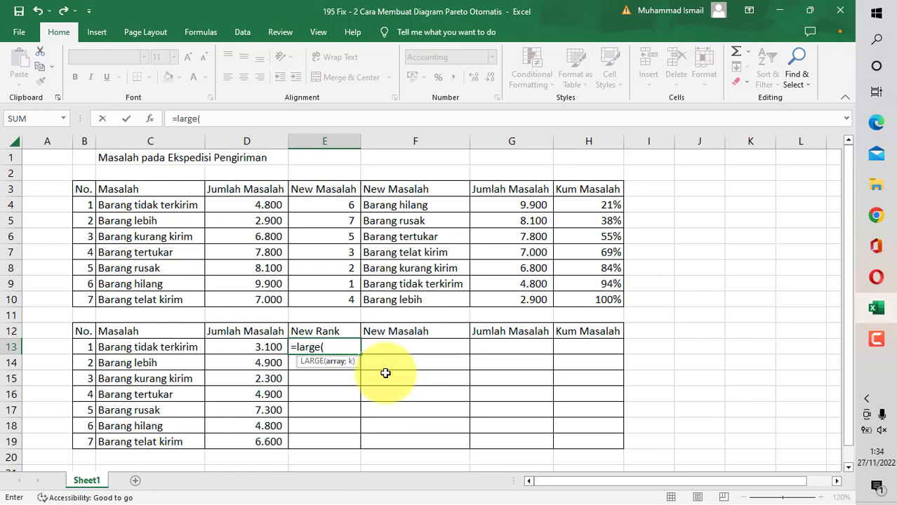
click(260, 344)
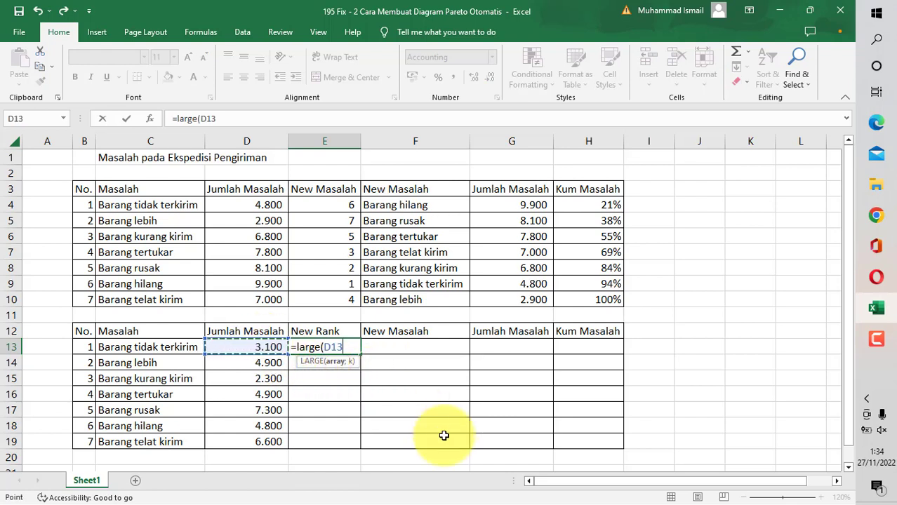
key(ctrl+shift+Down)
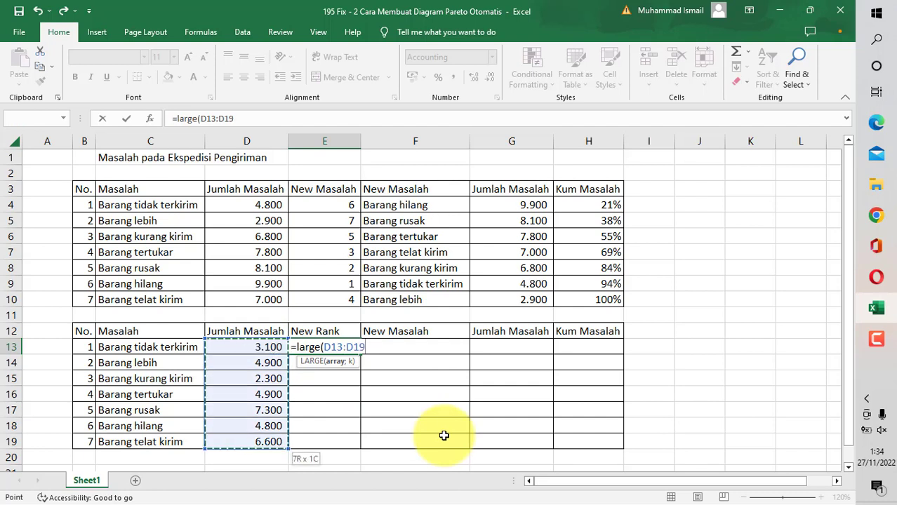
key(F4)
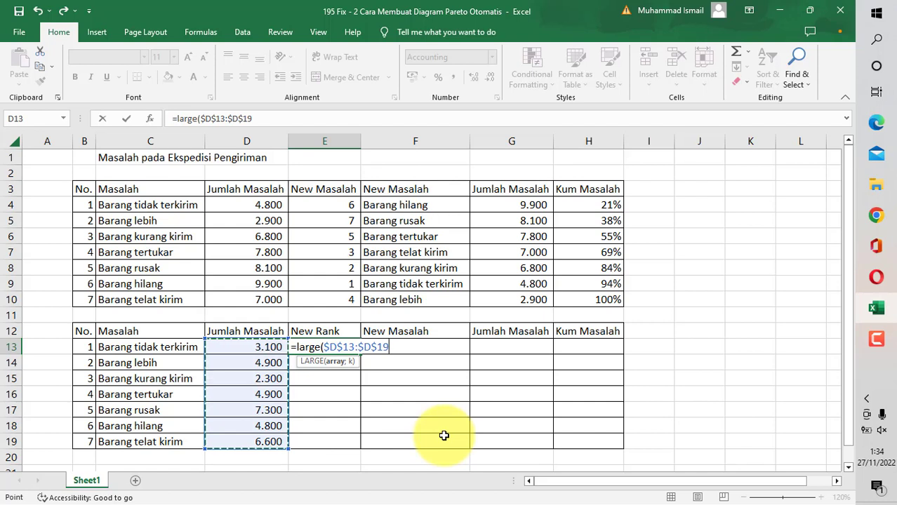
text(;)
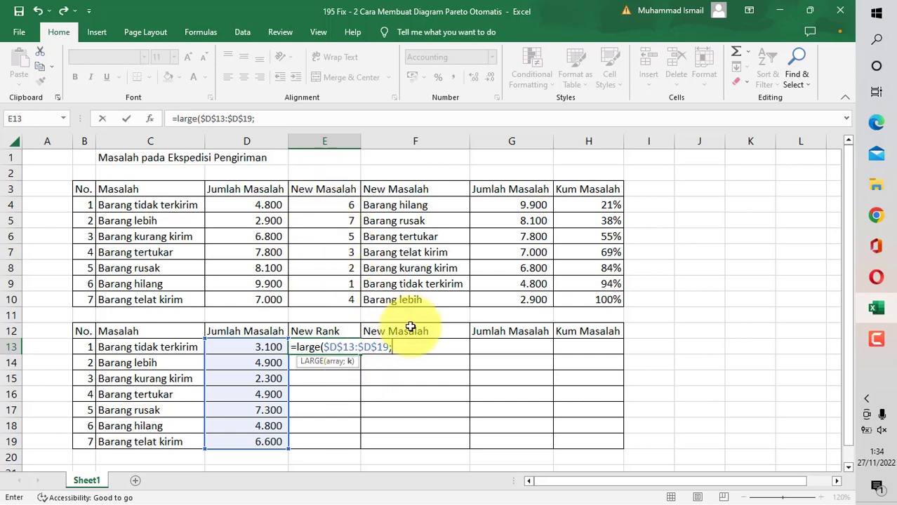
Step: Add ROWS(D13:D13) as the k argument of E13's LARGE formula and close the parentheses
text(rows()
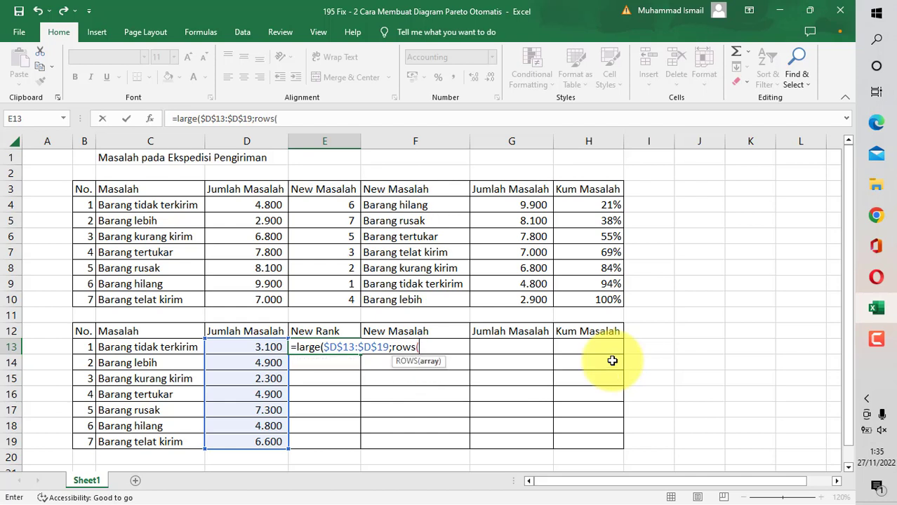
click(250, 345)
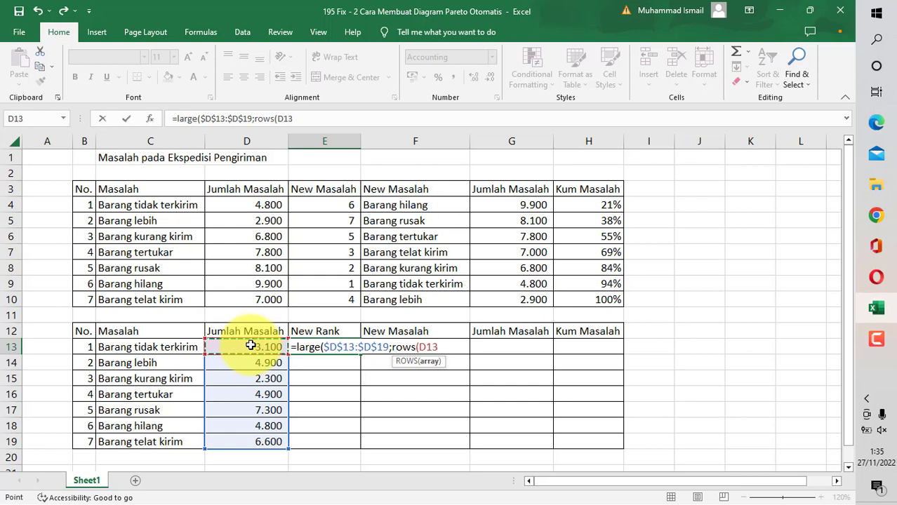
key(F8)
text())
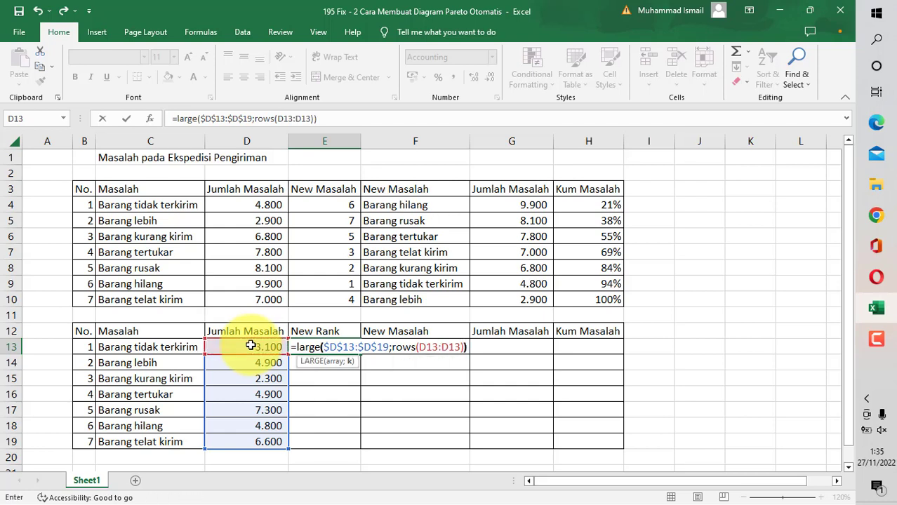
Step: Anchor the first ROWS reference in E13 to make ROWS($D$13:D13) and fill the formula down to E19
click(287, 118)
key(F4)
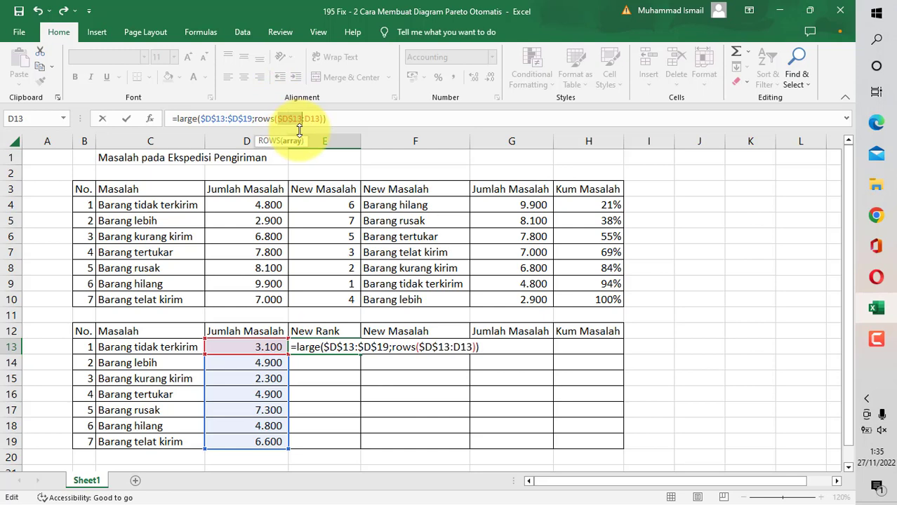
key(Return)
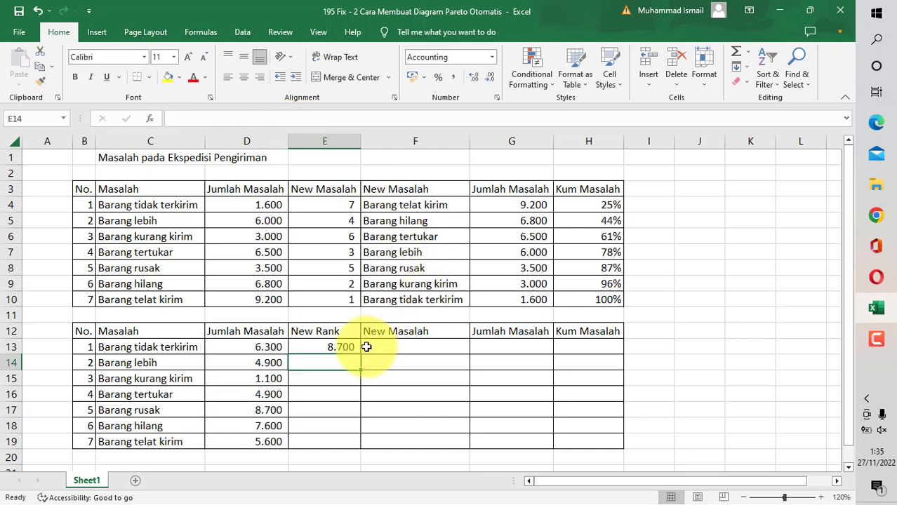
click(337, 346)
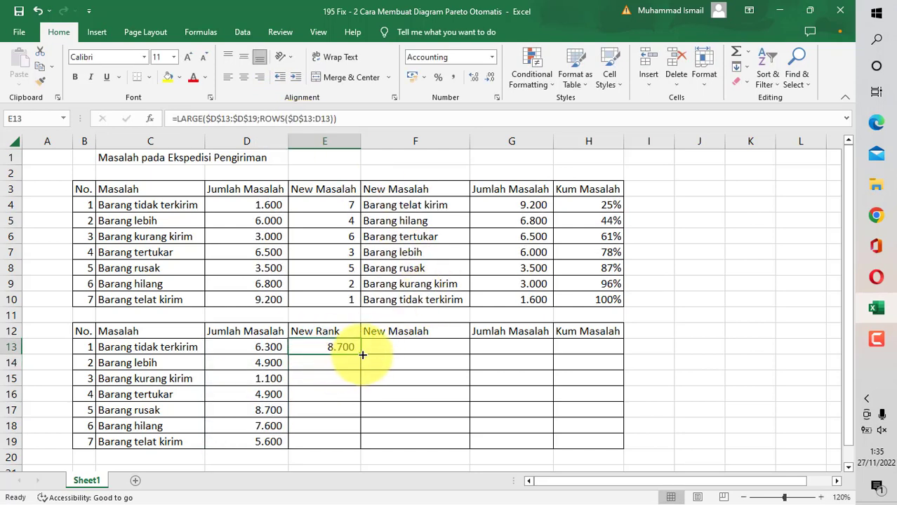
double_click(362, 354)
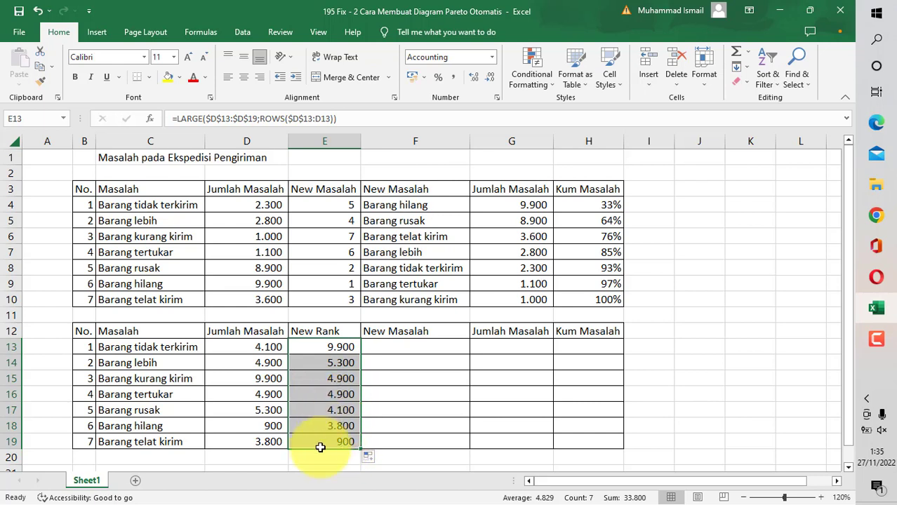
Step: Begin the New Masalah formula in F13 with =INDEX( and the absolute array $C$13:$C$19, leaving the row number open
click(397, 346)
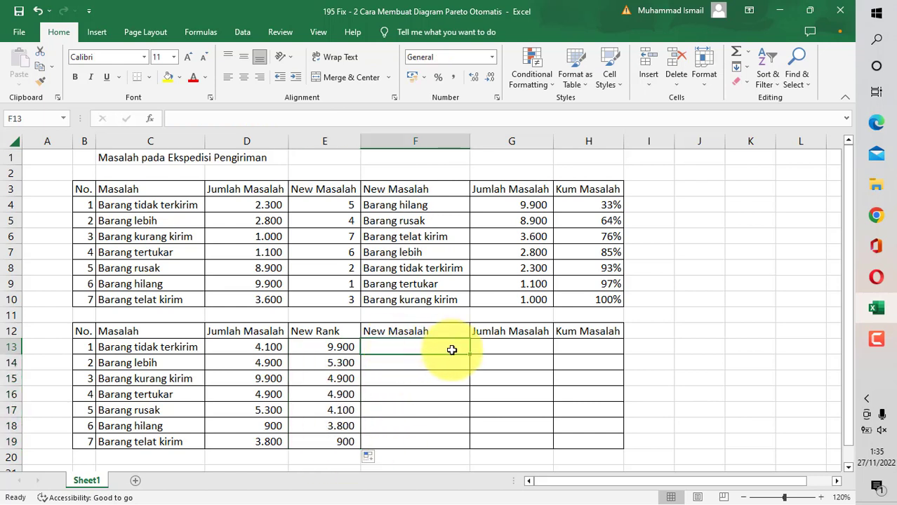
text(=)
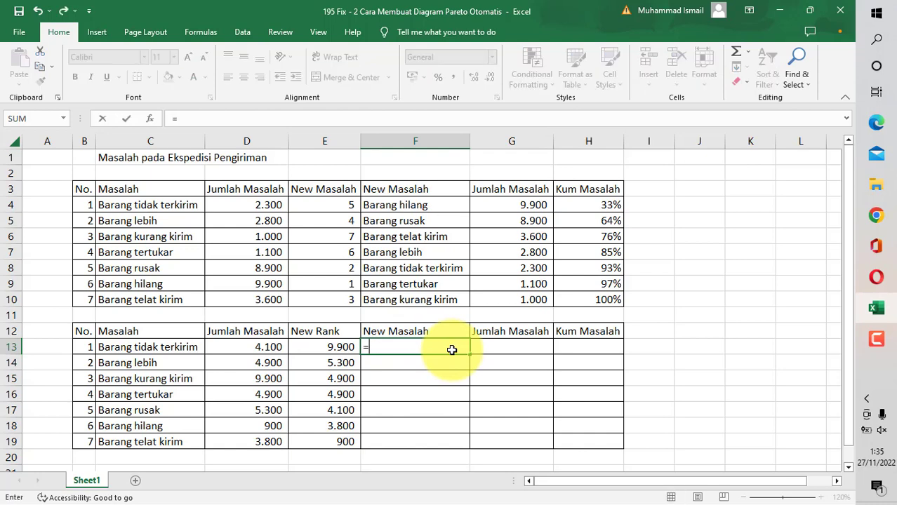
text(index)
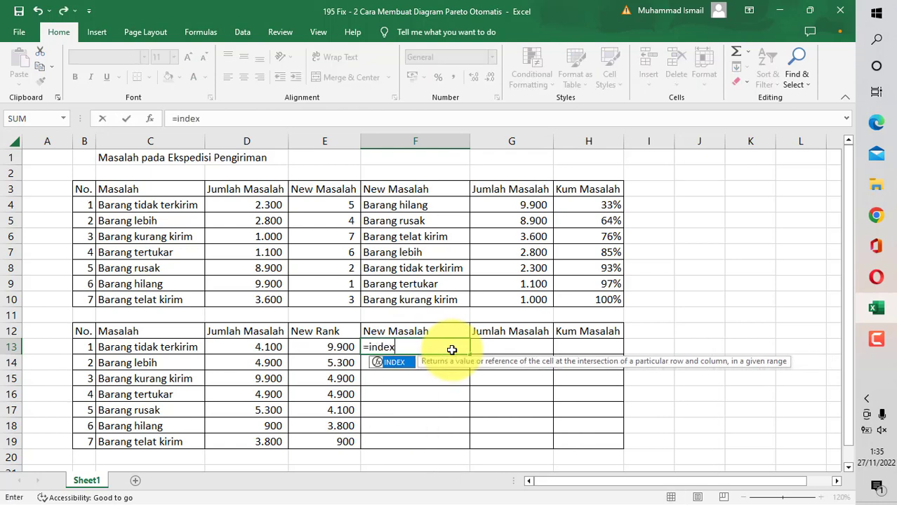
text(()
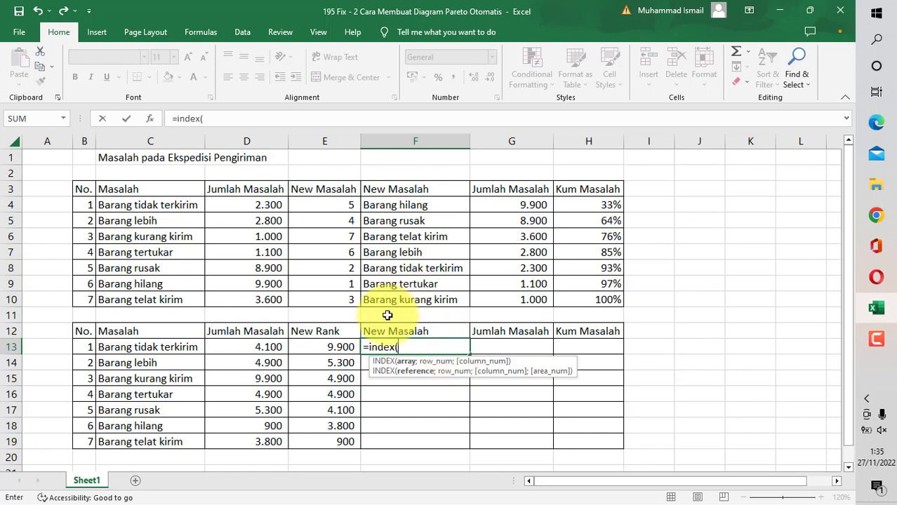
click(166, 347)
key(shift+Down)
key(shift+Down)
key(shift+Down)
key(shift+Down)
key(shift+Down)
key(shift+Down)
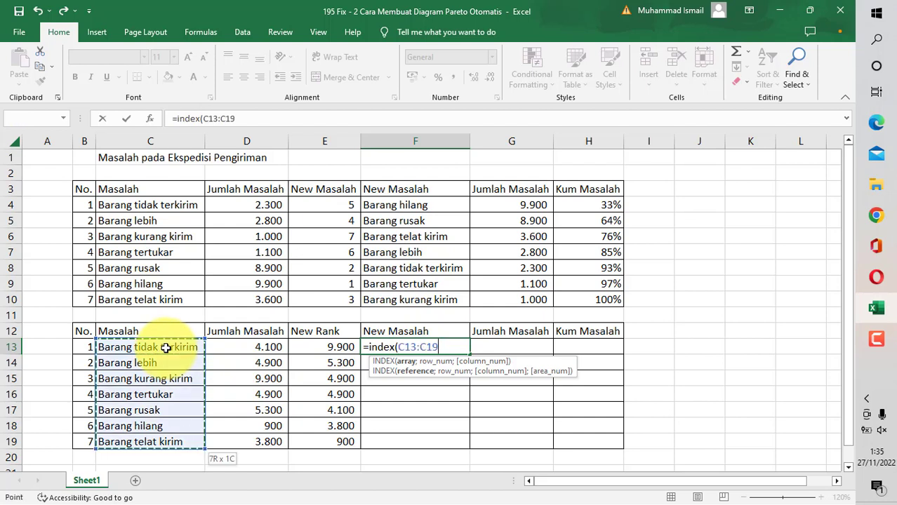
key(F4)
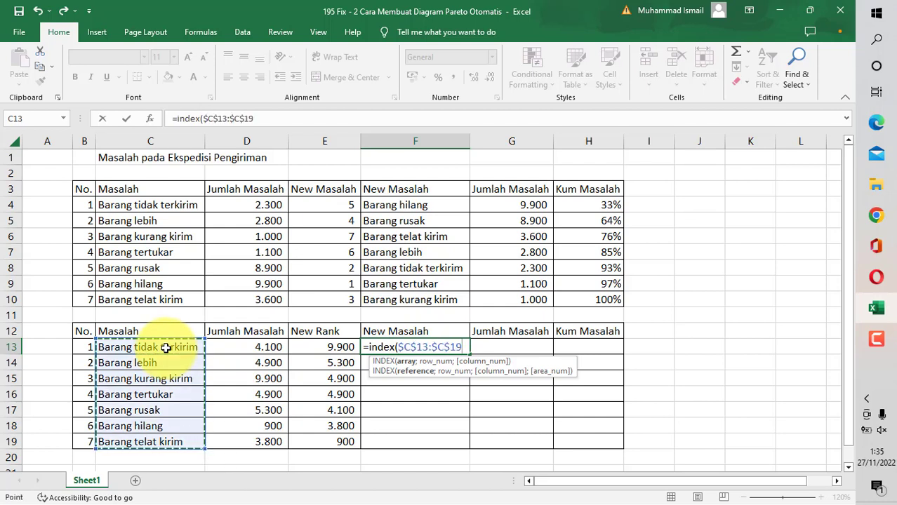
text(;)
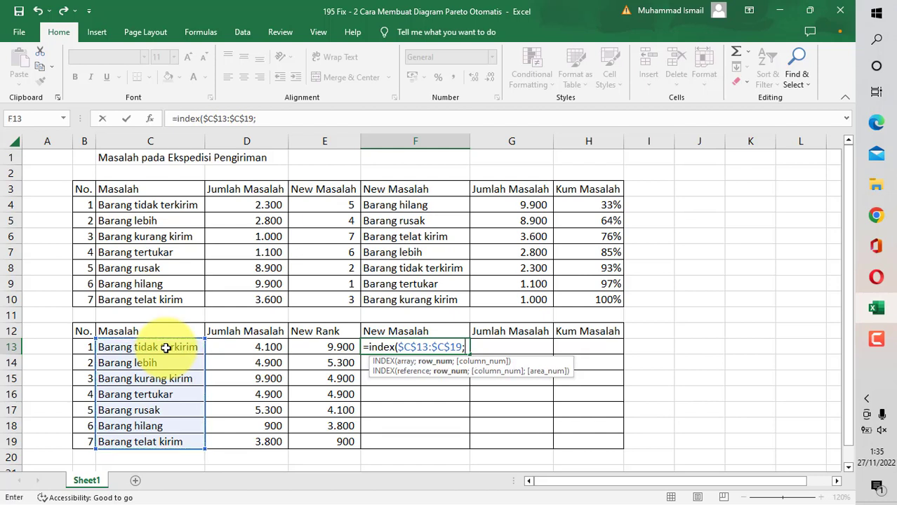
Step: Start a nested MATCH in F13 as the row number, with E13 as its lookup value
text(matc)
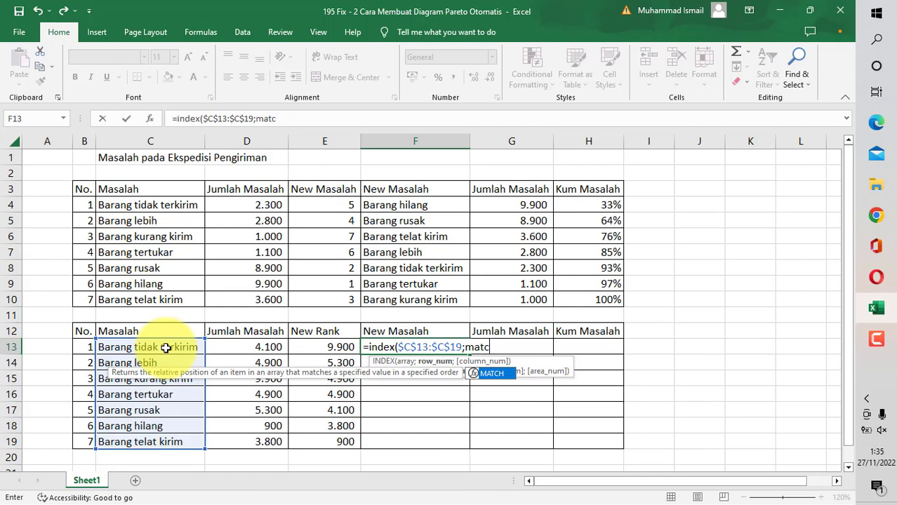
text(h()
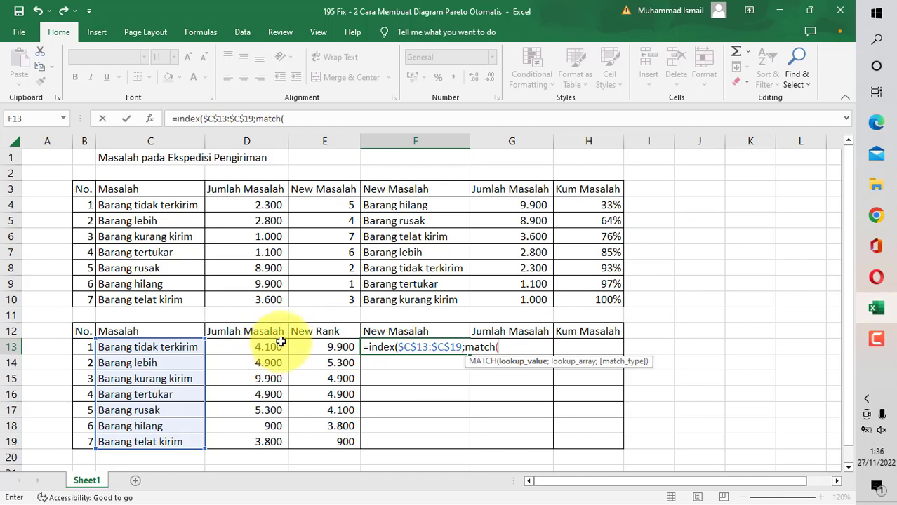
click(335, 346)
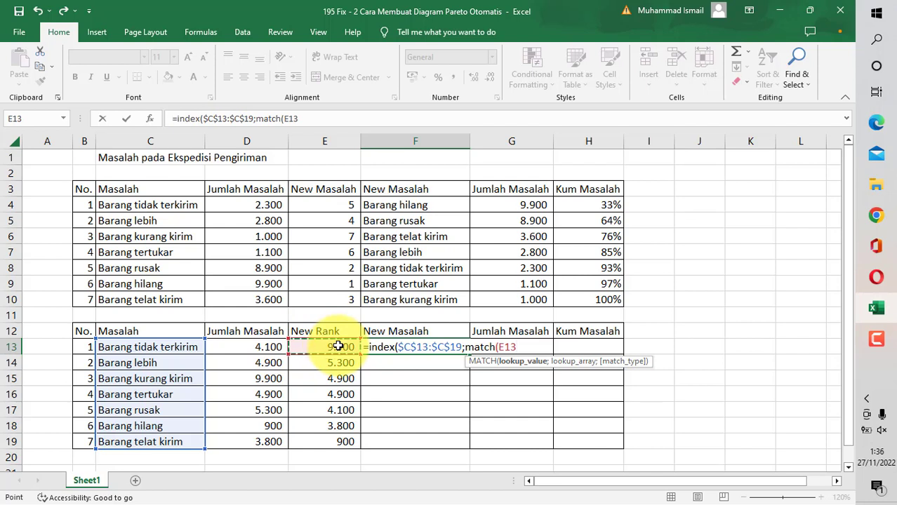
text(;)
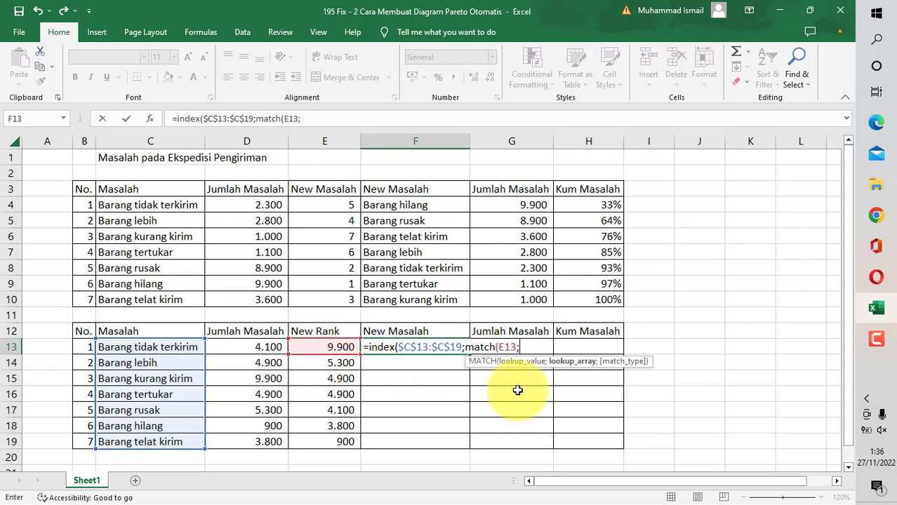
Step: Complete F13's MATCH with the absolute lookup array $D$13:$D$19 and match type 0, and fill the formula down to F19
click(245, 343)
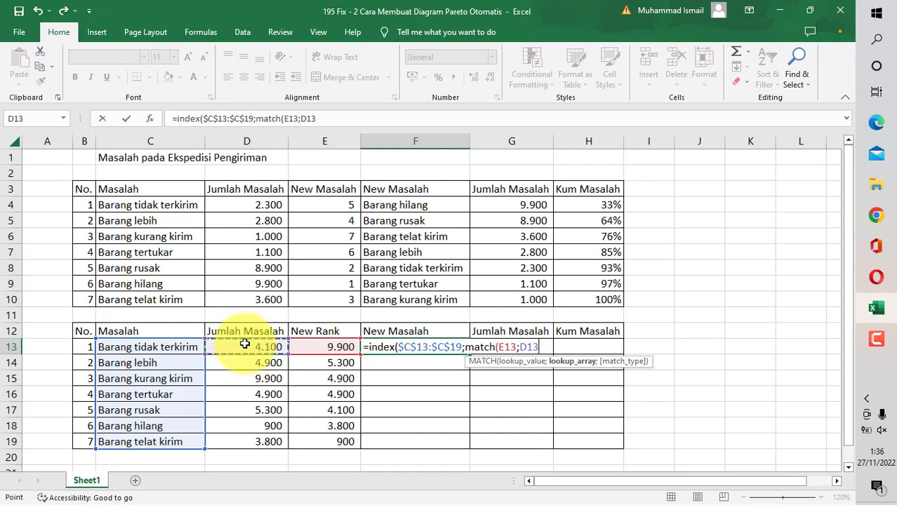
key(ctrl+shift+Down)
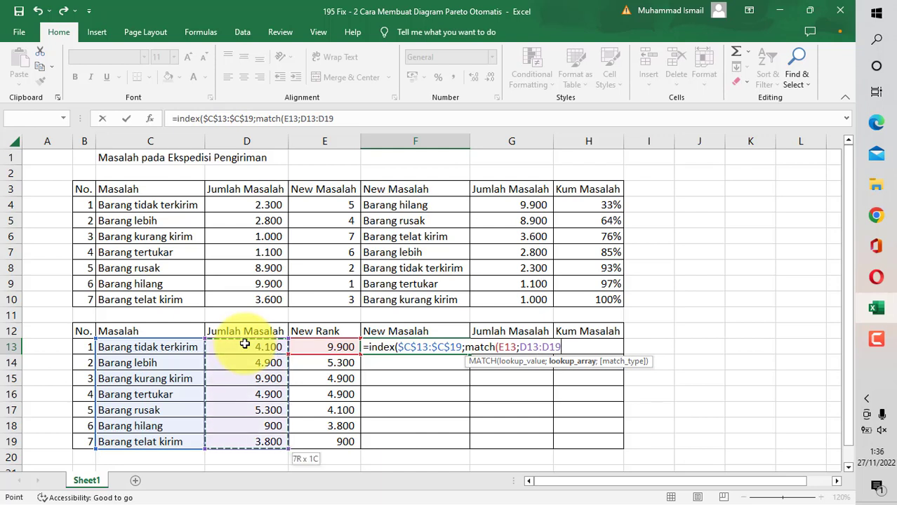
key(F4)
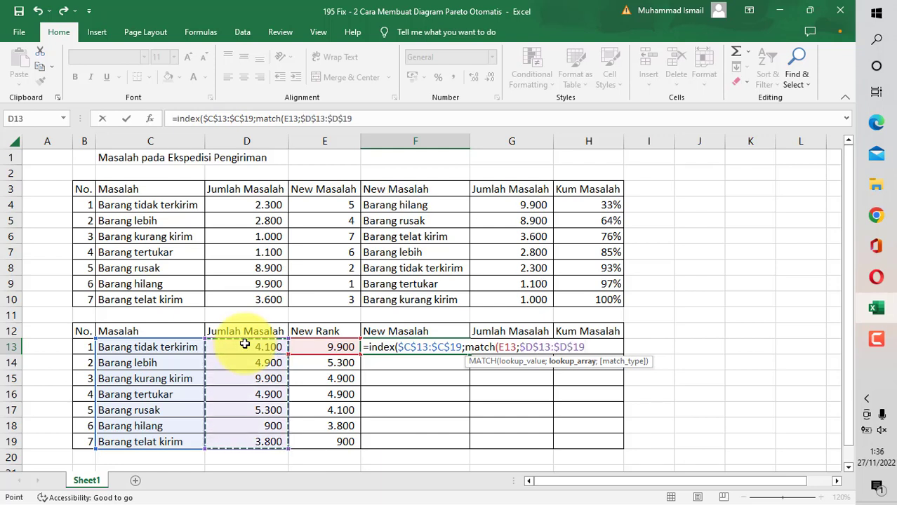
text(;)
text(0)))
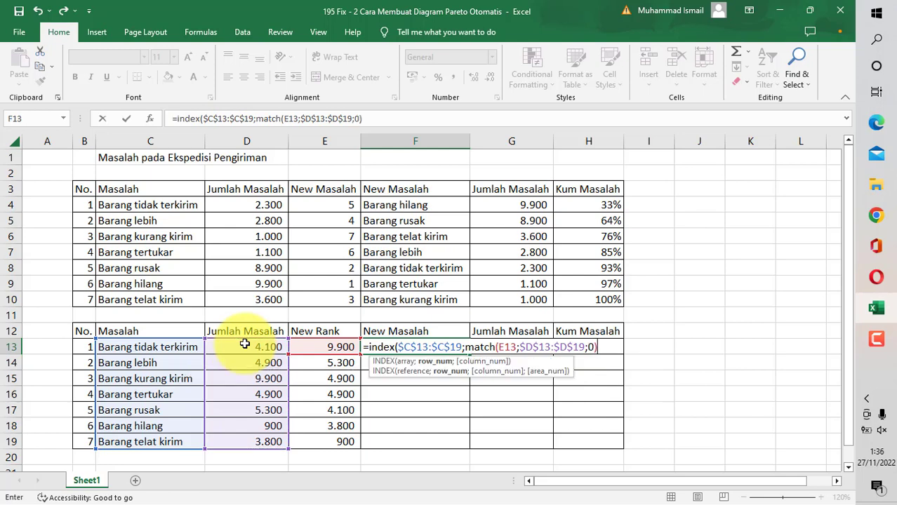
key(Return)
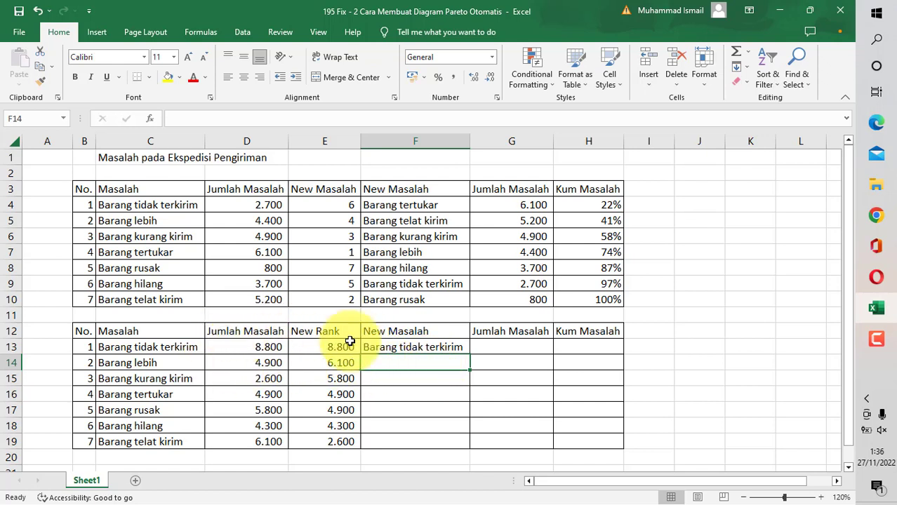
click(421, 348)
double_click(469, 353)
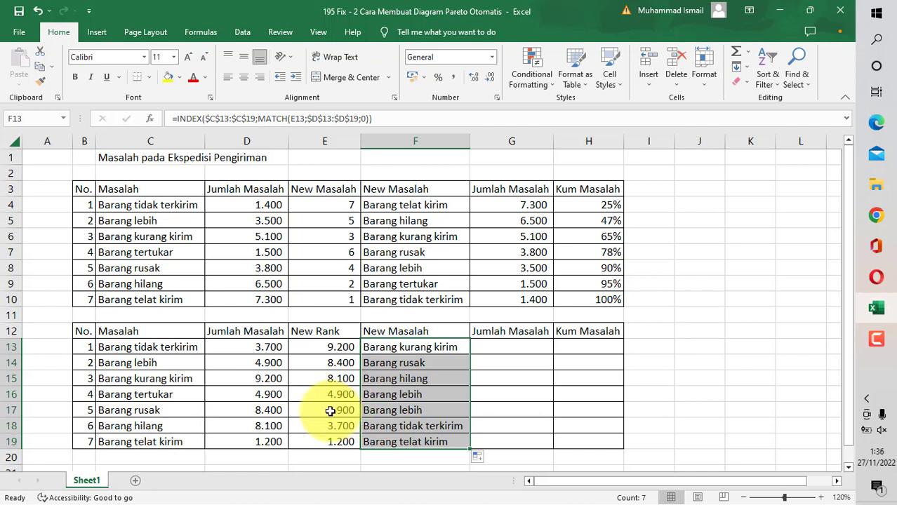
Step: Examine the filled INDEX/MATCH results of the second table's New Masalah column cell by cell
click(426, 381)
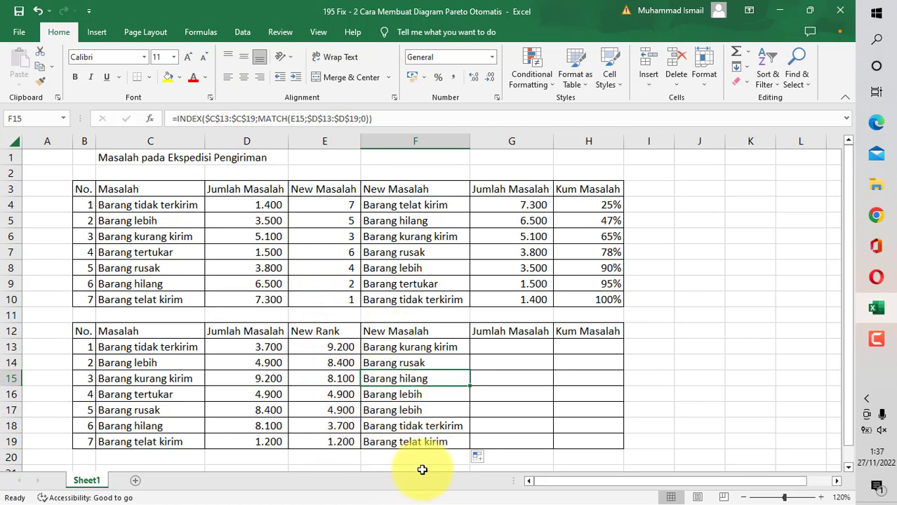
click(417, 390)
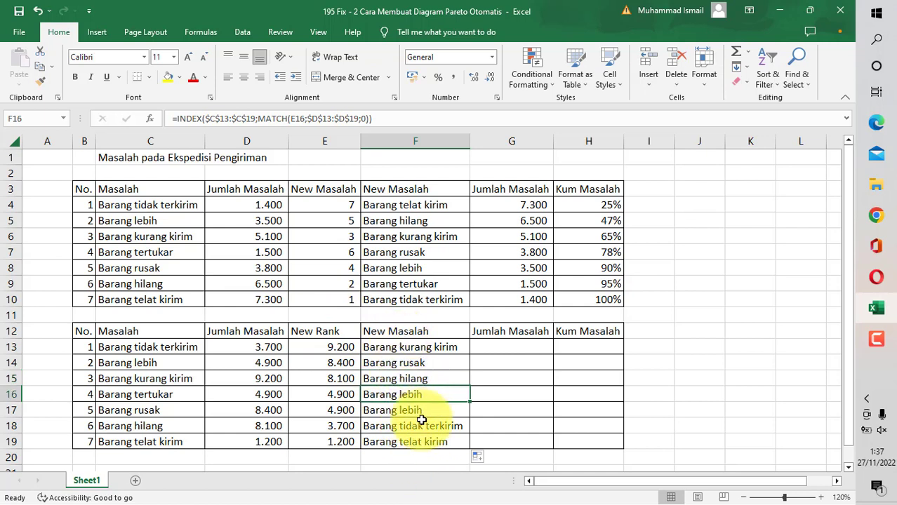
click(418, 414)
click(417, 427)
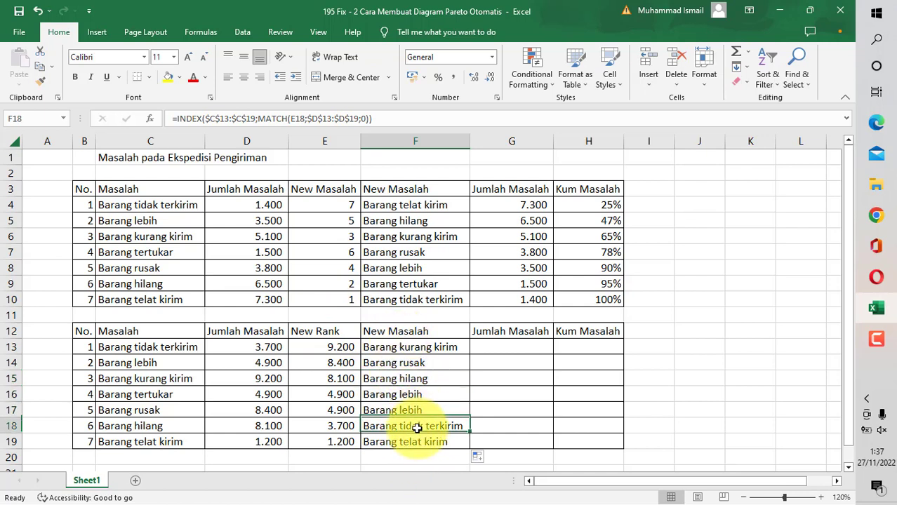
click(414, 443)
click(401, 392)
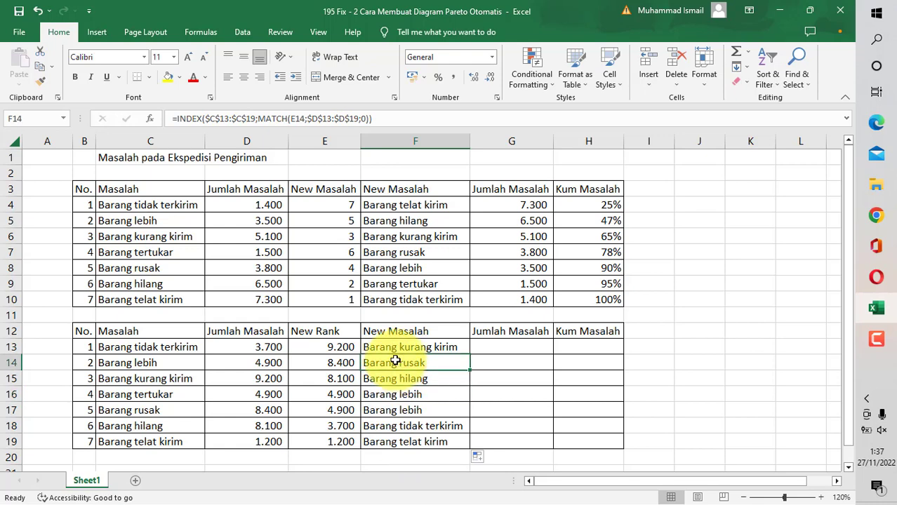
click(382, 346)
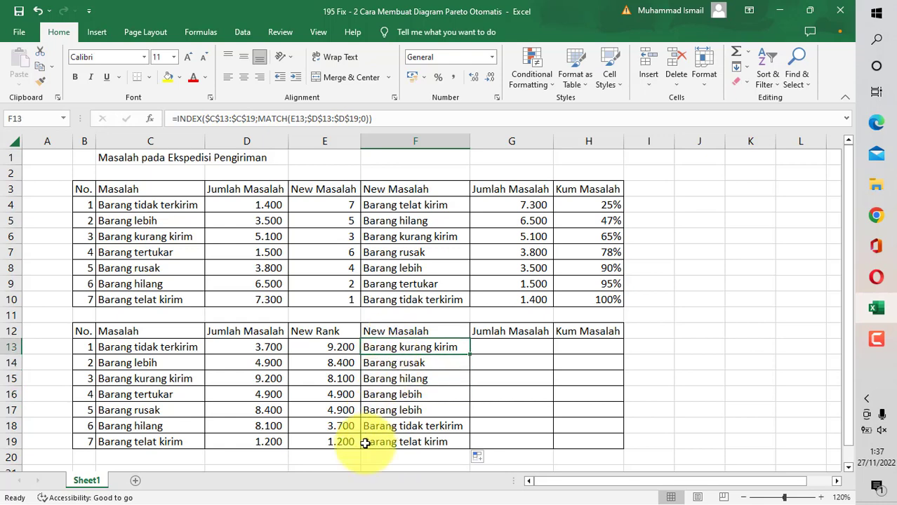
click(507, 347)
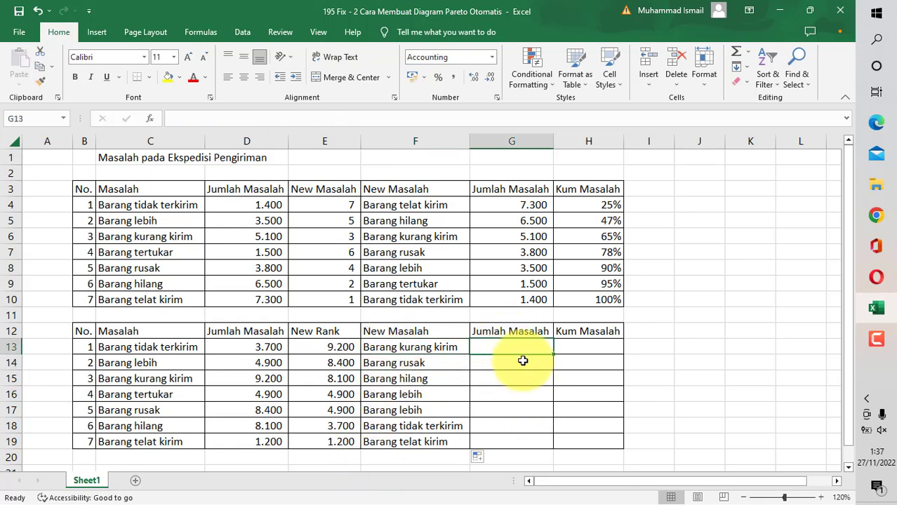
text(=index()
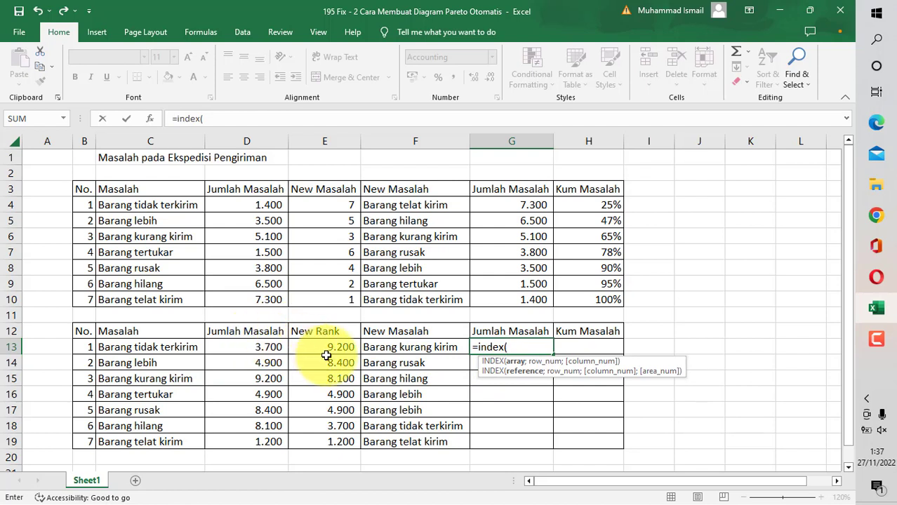
key(BackSpace)
key(BackSpace)
key(BackSpace)
key(BackSpace)
key(BackSpace)
key(BackSpace)
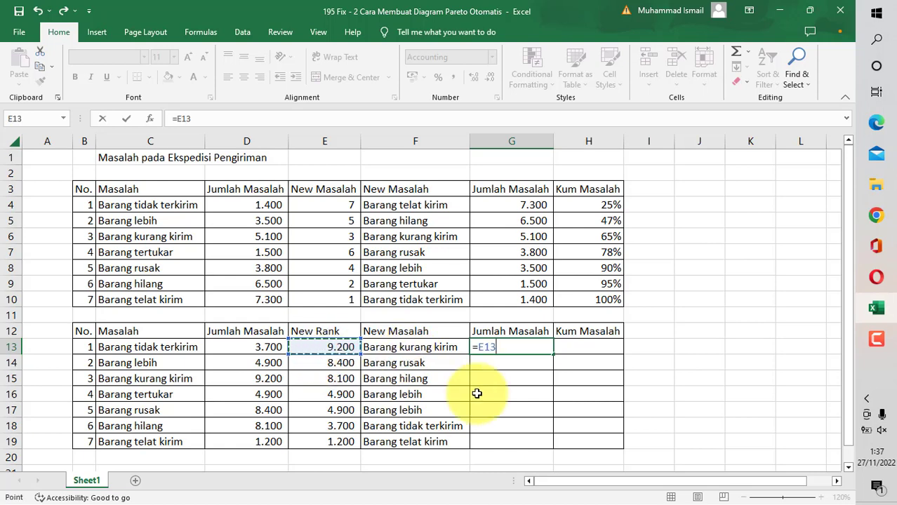
Step: Set the second table's first Jumlah Masalah cell G13 to =E13 and fill the formula down to G19
key(Return)
click(518, 344)
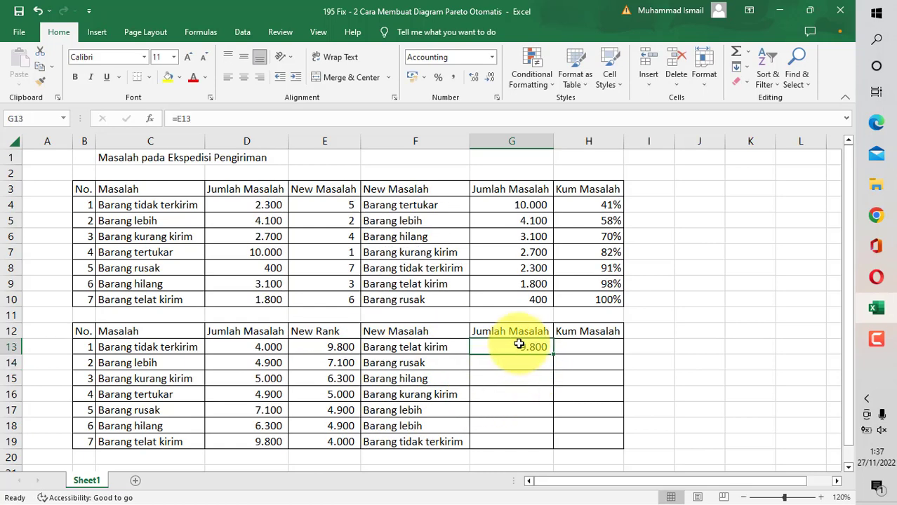
double_click(552, 354)
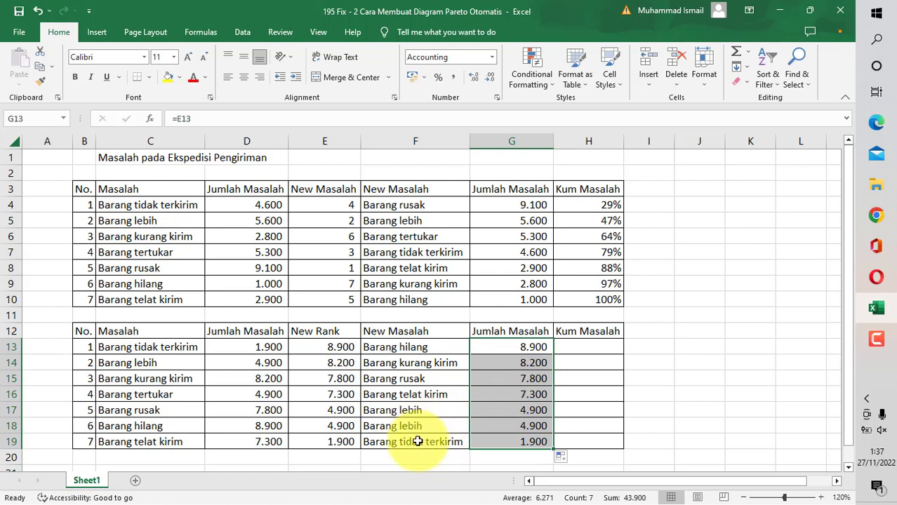
click(517, 443)
click(519, 349)
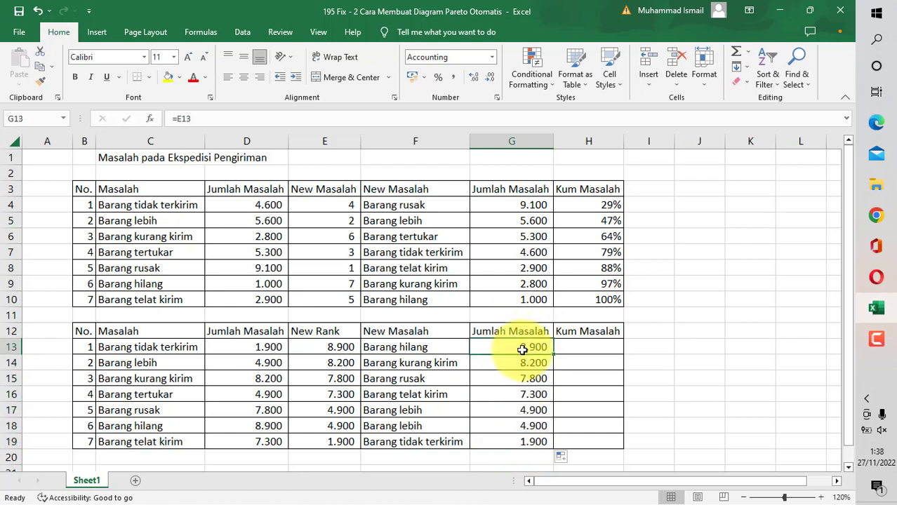
Step: Write the Kum Masalah formula =SUM(G13:G13)/SUM(G13:G19) in H13 with all references still relative
click(574, 343)
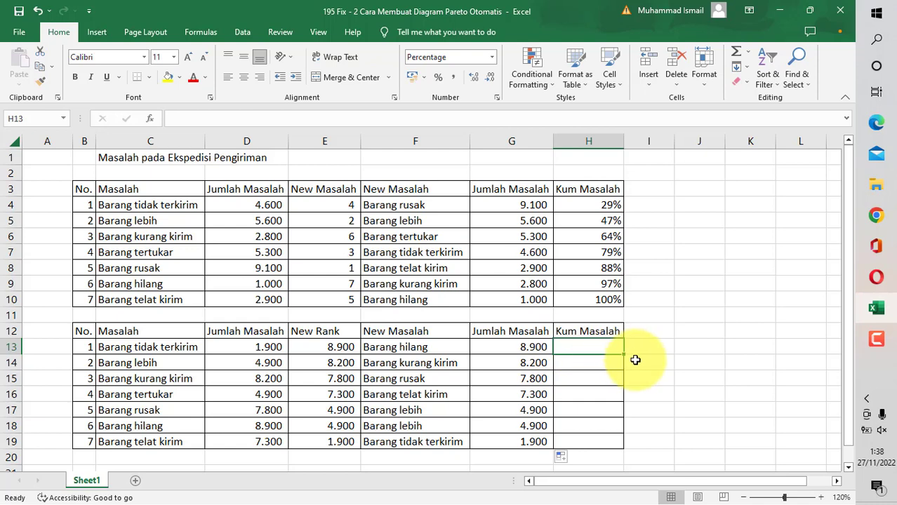
text(=)
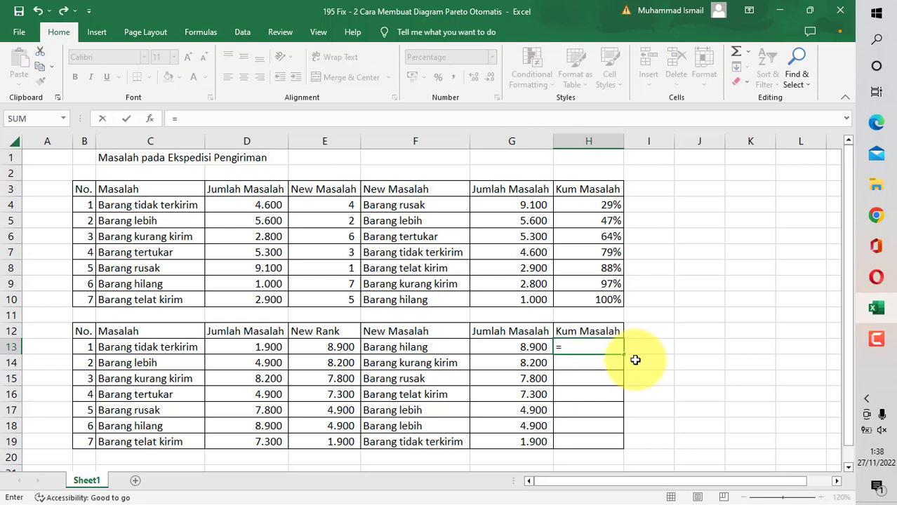
text(sum()
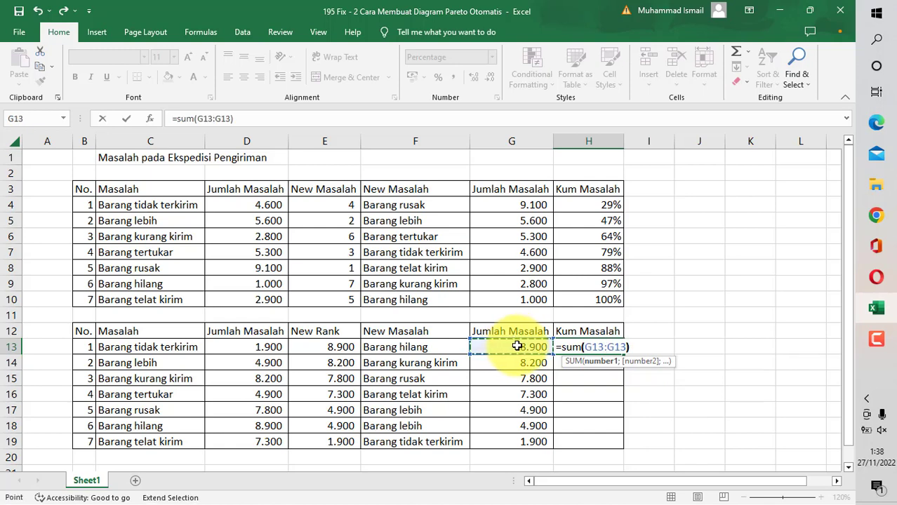
text(sum()
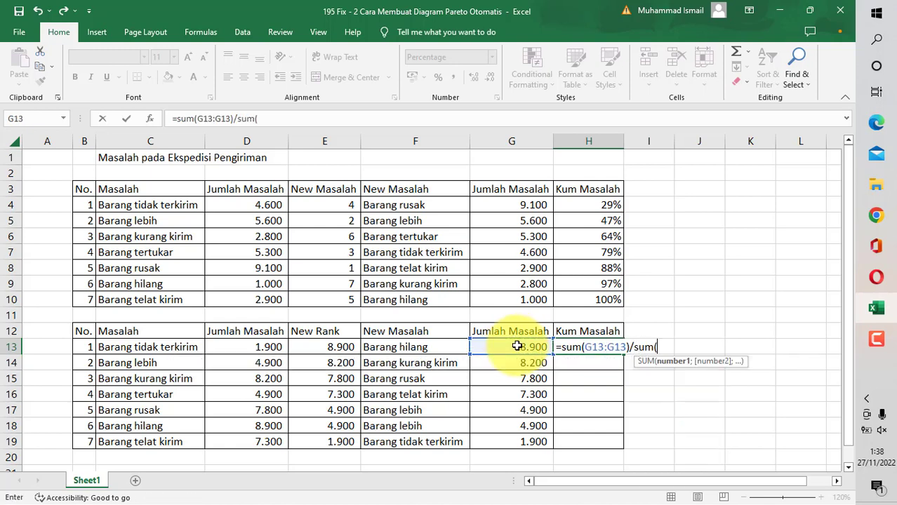
key(ctrl+shift+Down)
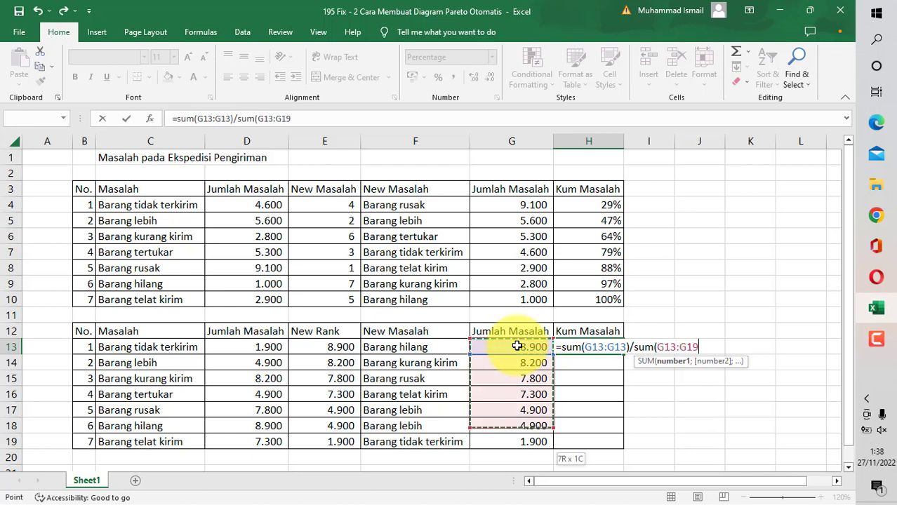
text())
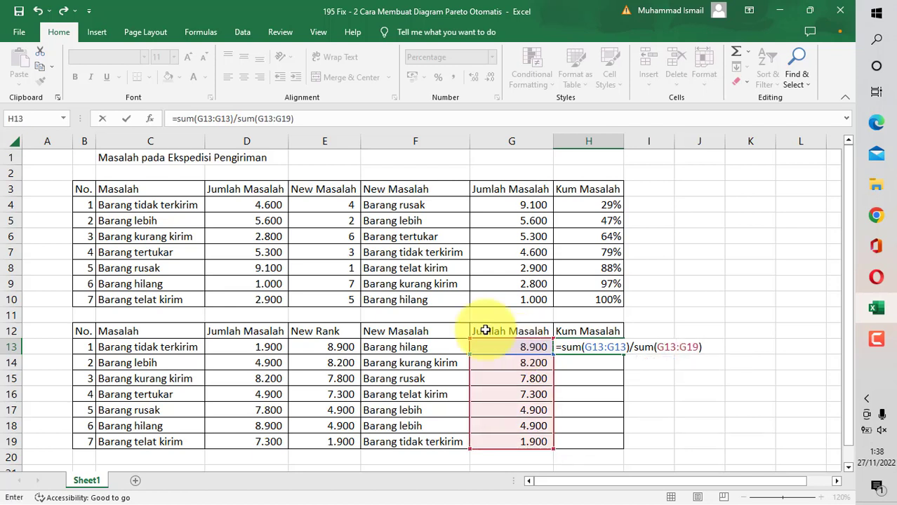
Step: Make H13's first reference $G$13 and its divisor range $G$13:$G$19 absolute, and fill the formula down to H19
click(203, 121)
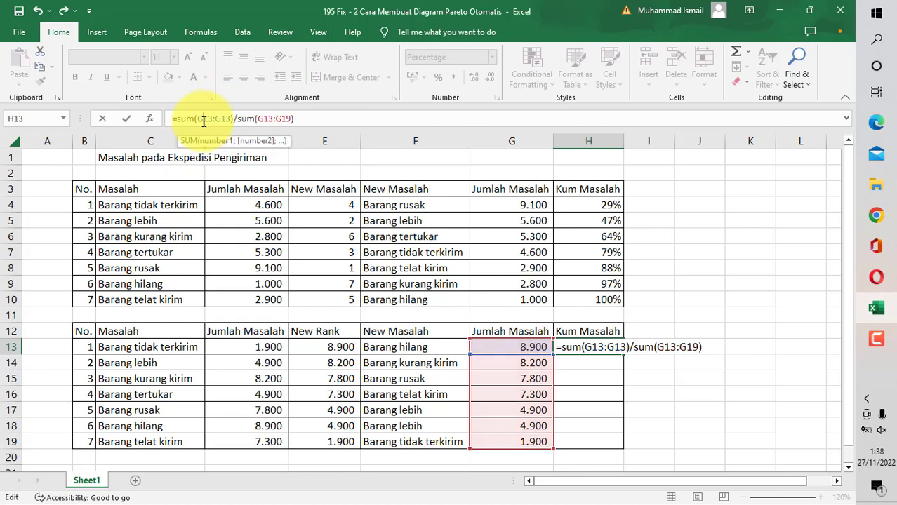
key(F4)
click(274, 120)
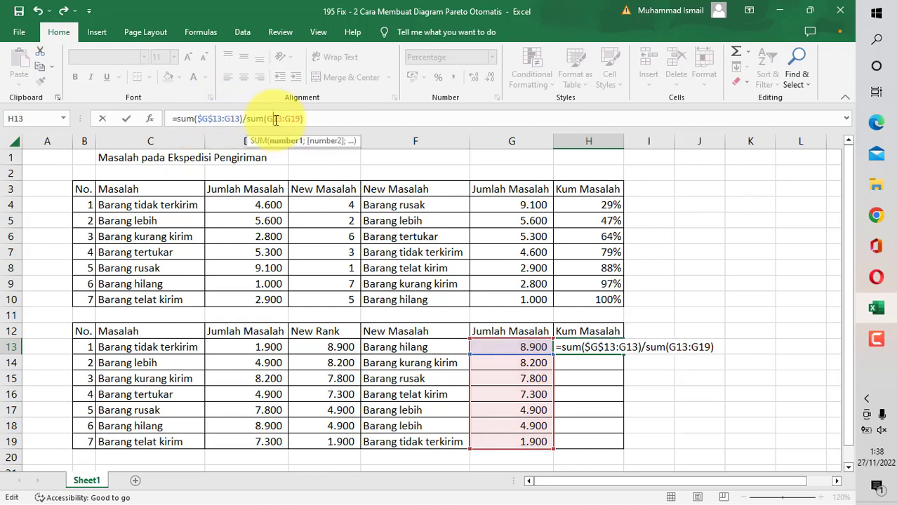
key(F4)
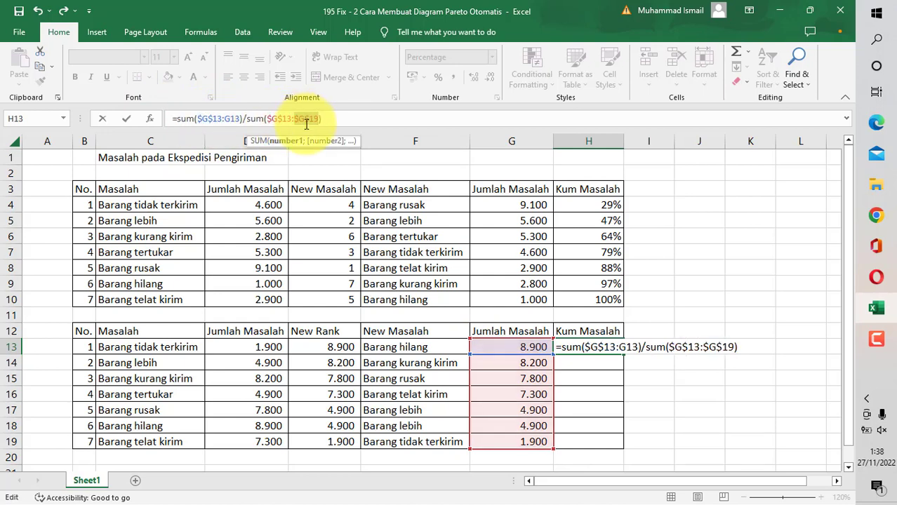
key(Return)
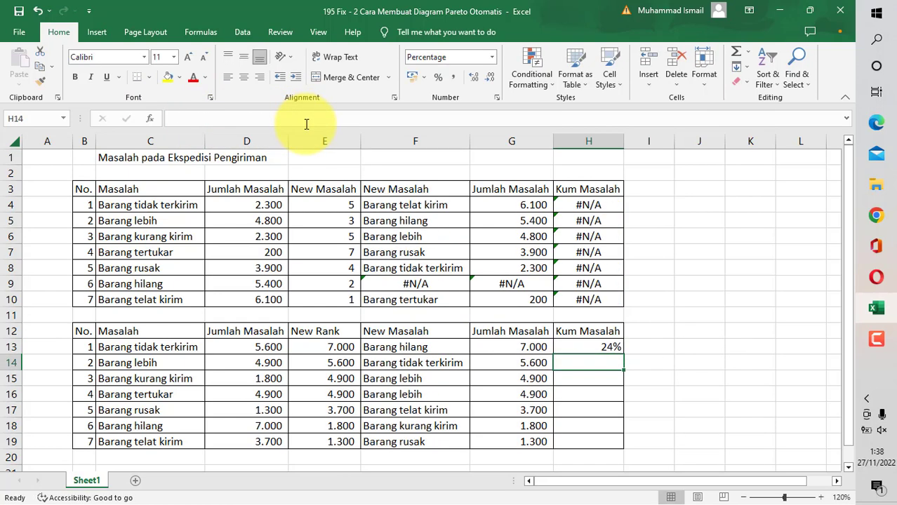
click(612, 348)
double_click(621, 354)
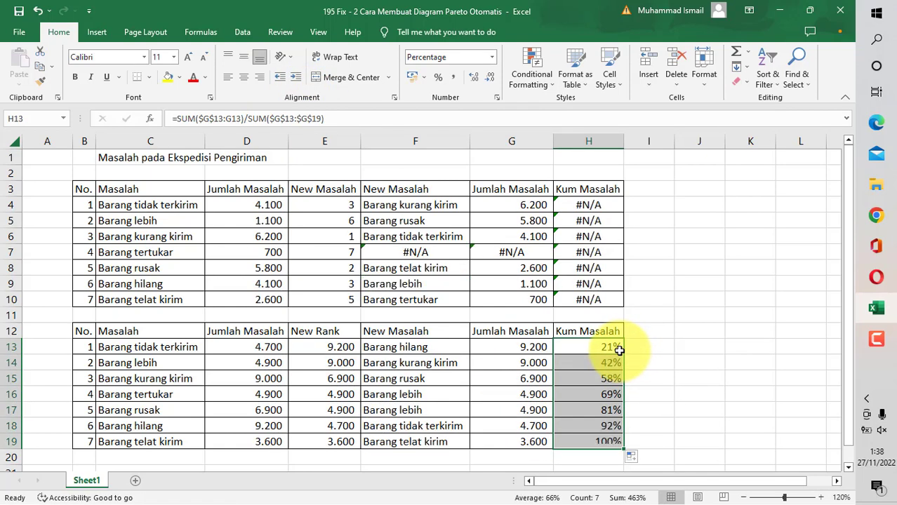
Step: Recalculate the sheet and examine the second table's New Rank and source Jumlah Masalah cells for repeated amounts
click(646, 283)
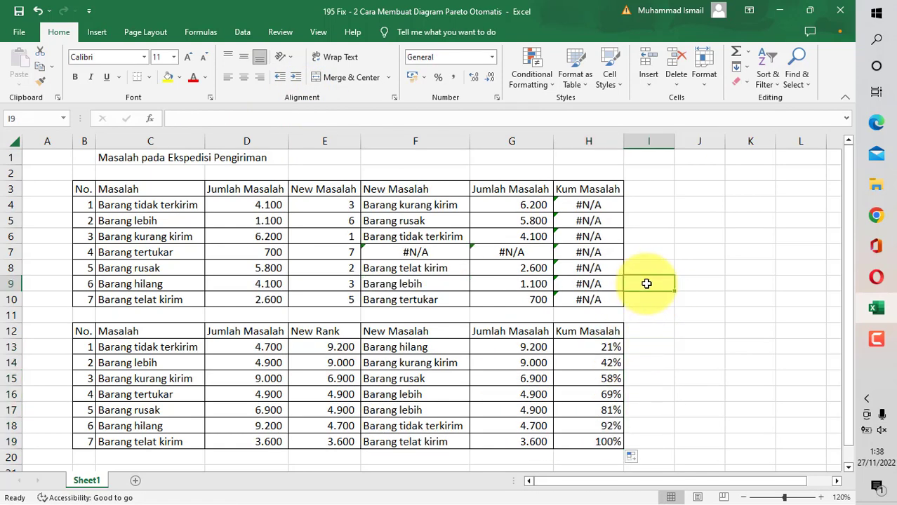
key(F9)
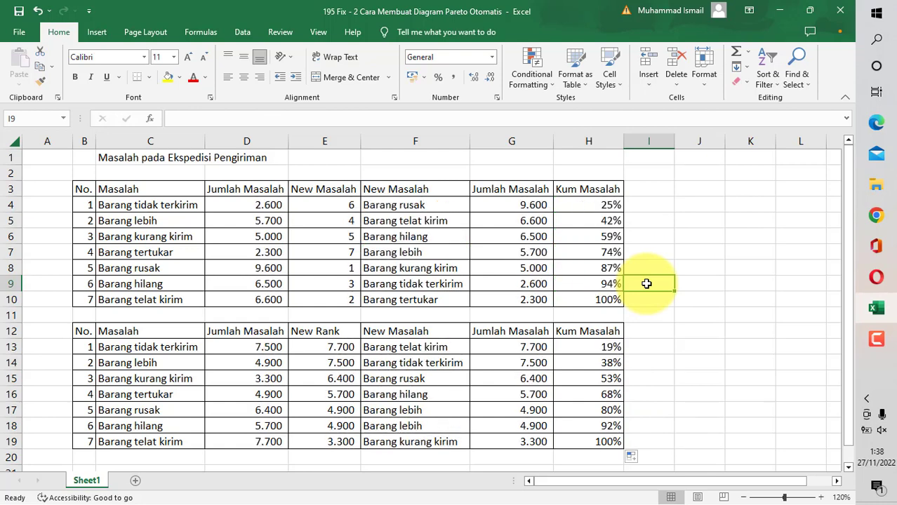
click(346, 410)
key(Down)
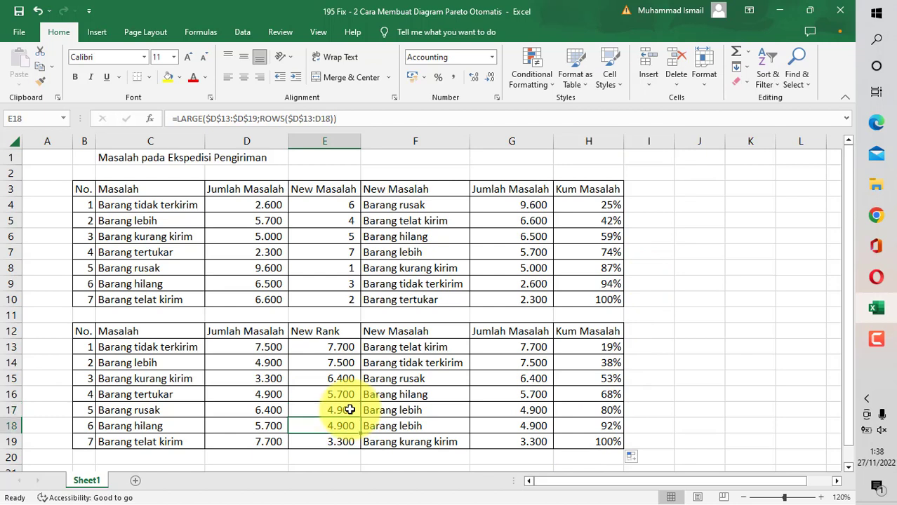
key(Down)
key(Up)
key(Left)
key(Up)
key(Up)
key(Up)
key(Down)
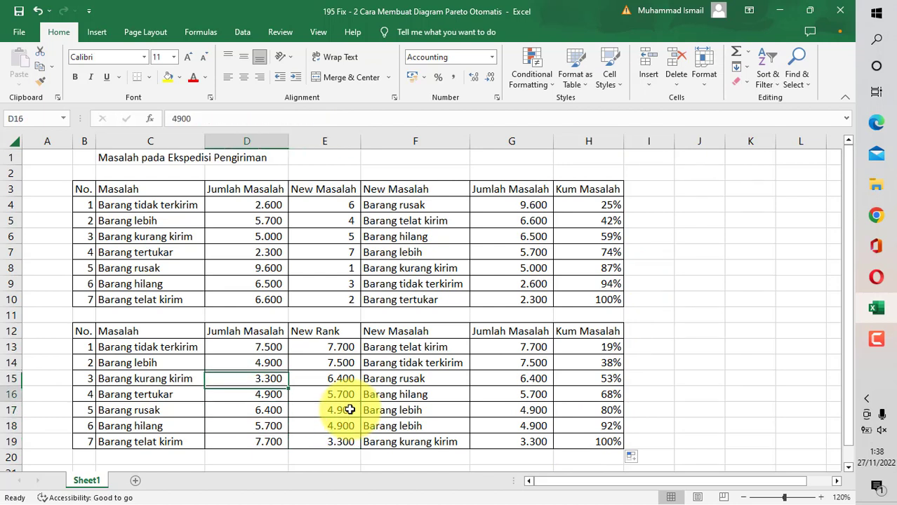
Step: Fill D13's random-number formula =ROUND(RANDBETWEEN(100;10000);-2) down to D19, replacing the fixed amounts in the column
key(Up)
key(Up)
key(Up)
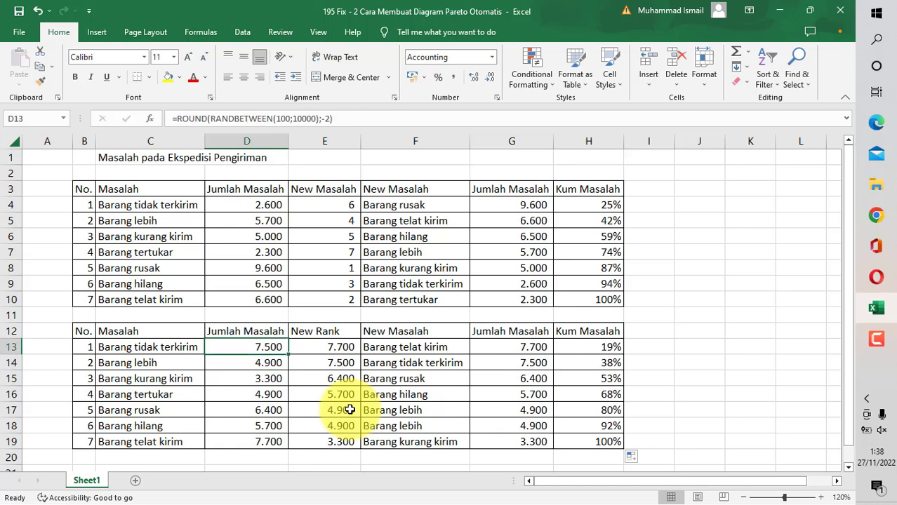
double_click(290, 355)
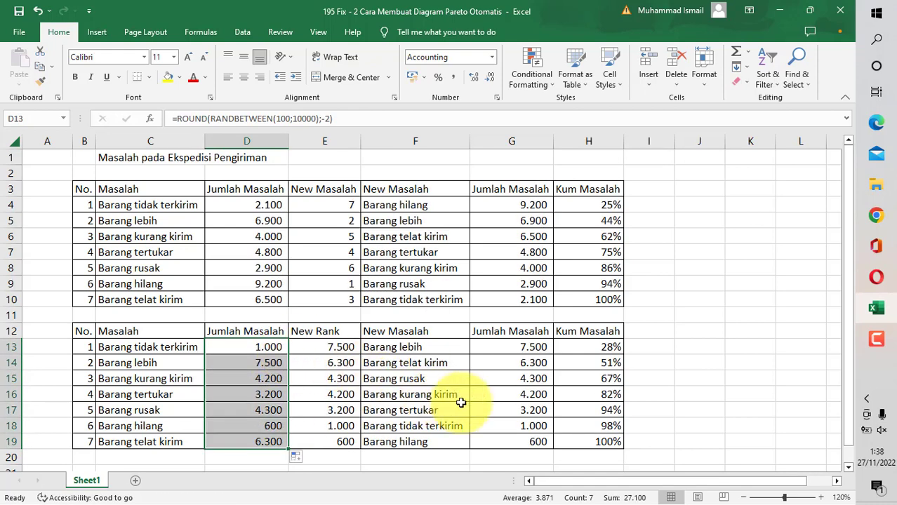
click(511, 395)
click(663, 351)
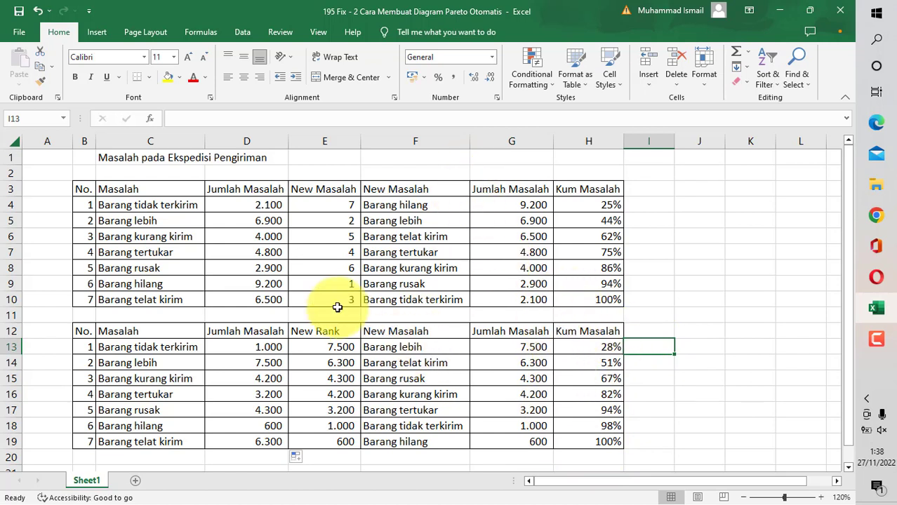
click(432, 223)
click(426, 395)
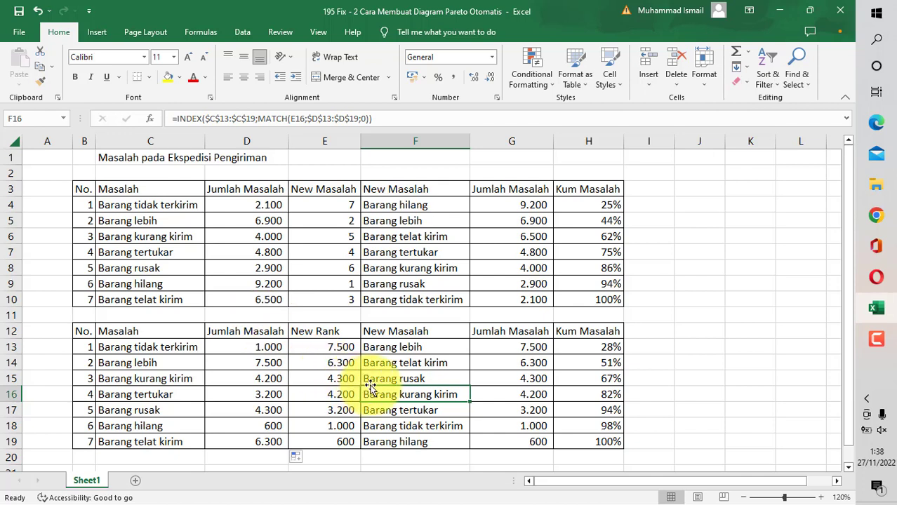
Step: Insert the recommended Clustered Column chart with a cumulative line from the first table's range F3:H10
click(598, 187)
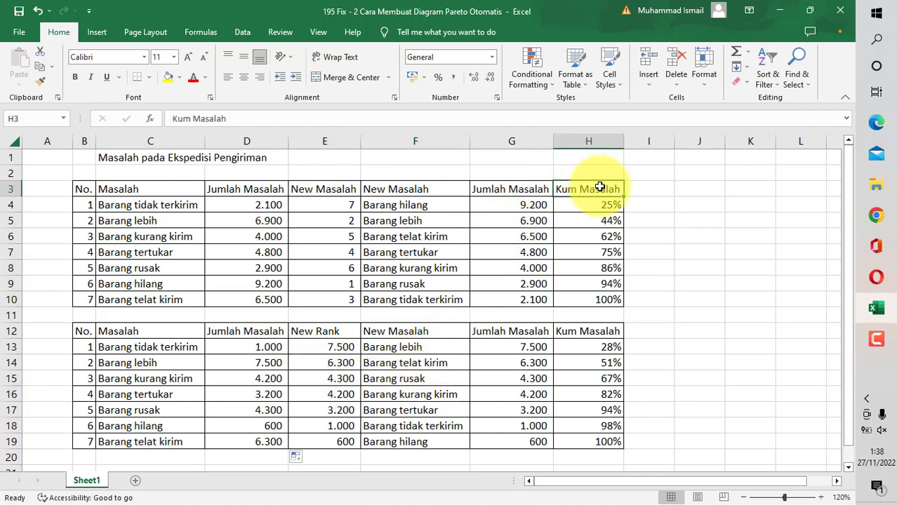
key(shift+Left)
key(shift+Left)
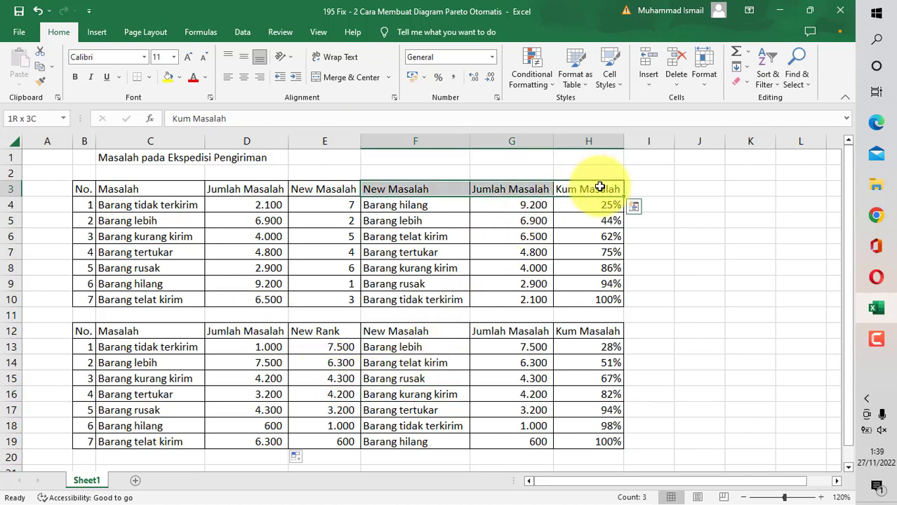
key(ctrl+shift+Down)
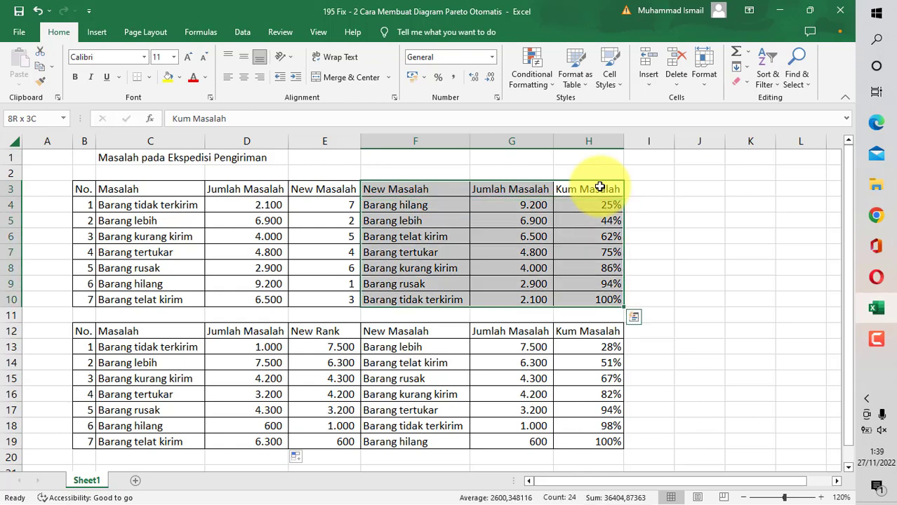
click(98, 31)
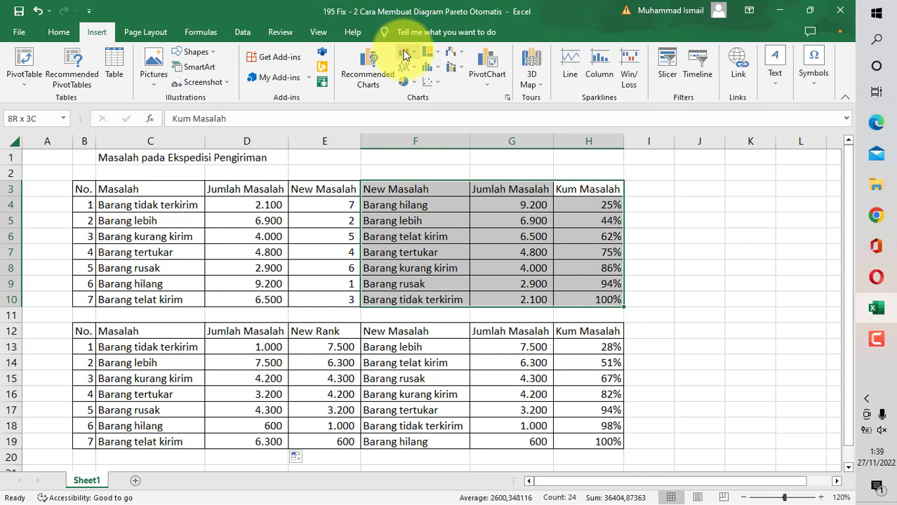
click(375, 74)
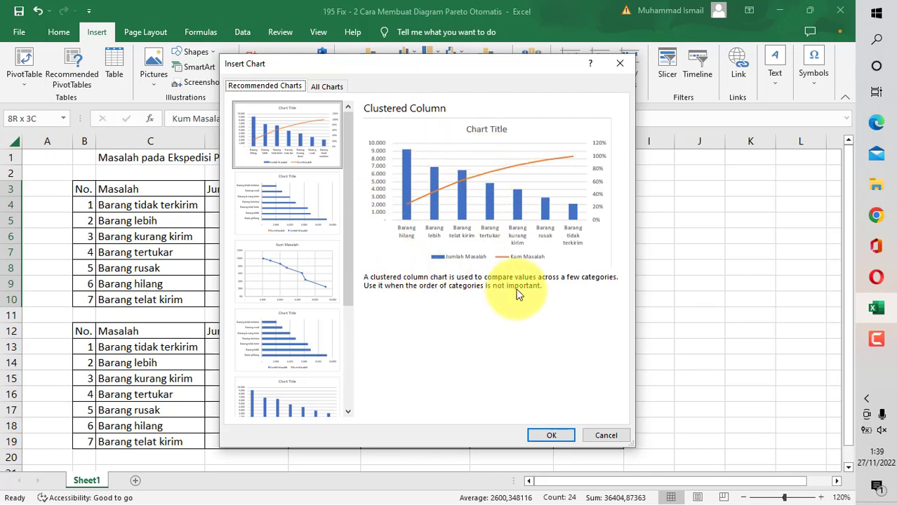
click(550, 436)
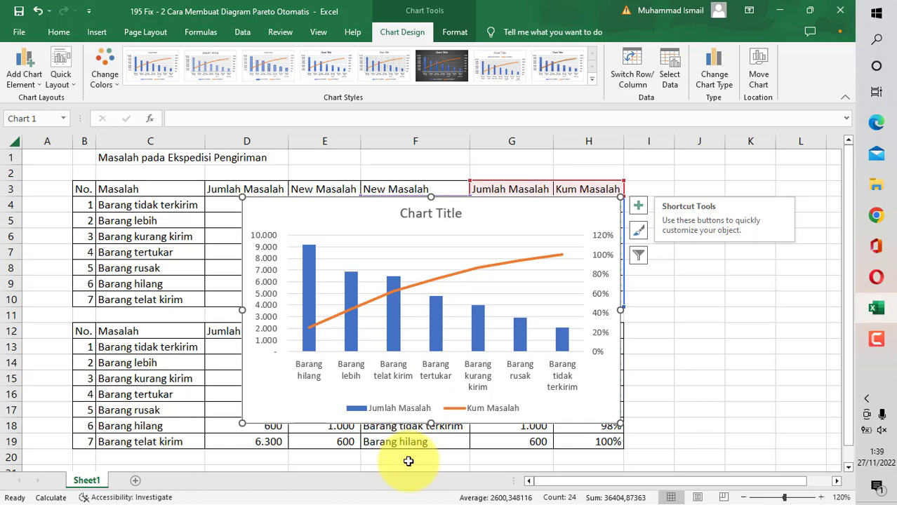
Step: Move the new chart down the sheet so its upper edge sits at about row 8
drag(387, 211, 427, 260)
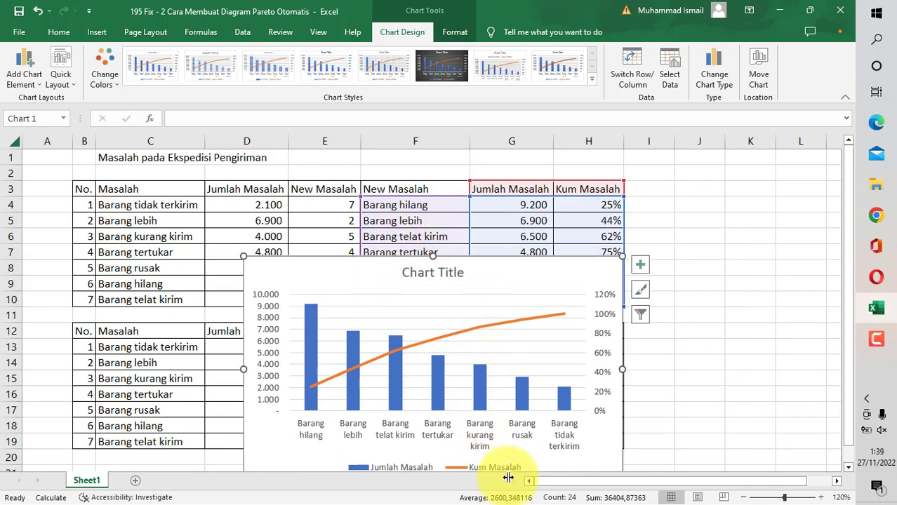
mouse_move(550, 486)
mouse_down()
mouse_move(579, 489)
mouse_move(547, 482)
mouse_up()
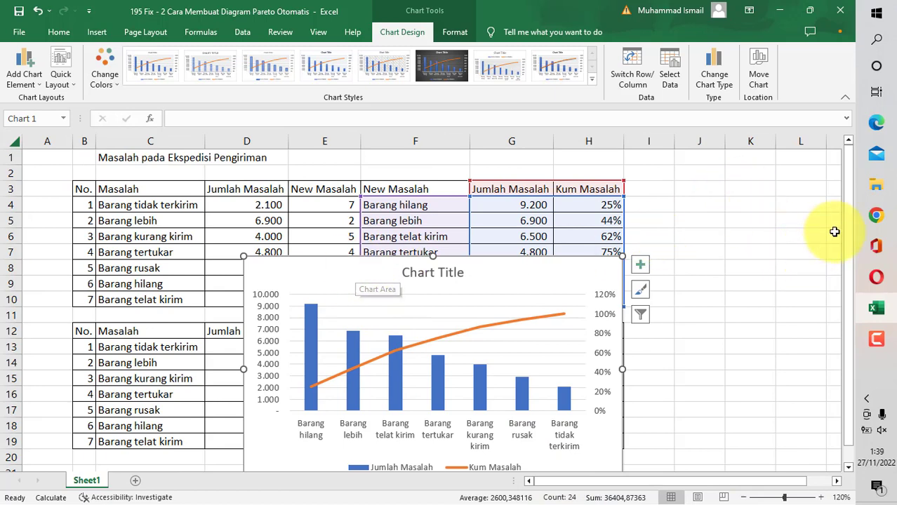
drag(847, 221, 847, 247)
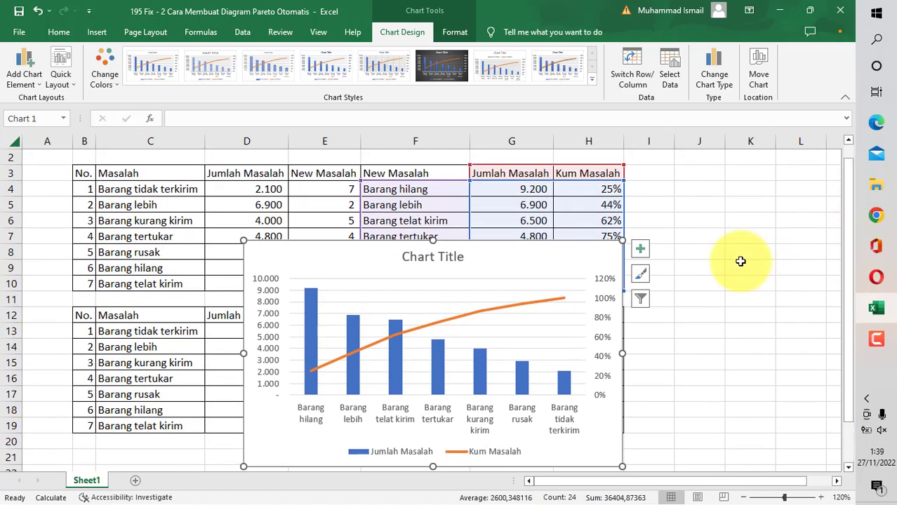
Step: Move the chart beside the first table, with its upper-left corner in about cell I3
drag(501, 270, 824, 198)
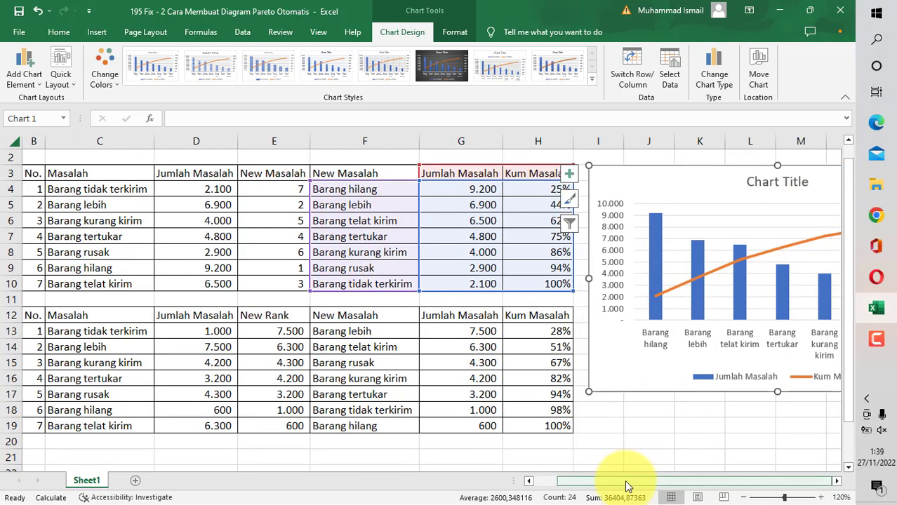
click(837, 481)
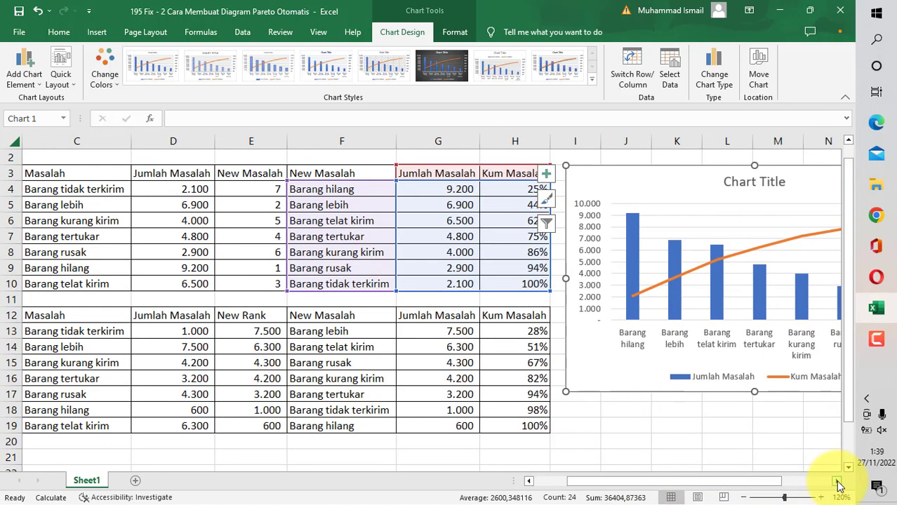
click(837, 481)
click(837, 481)
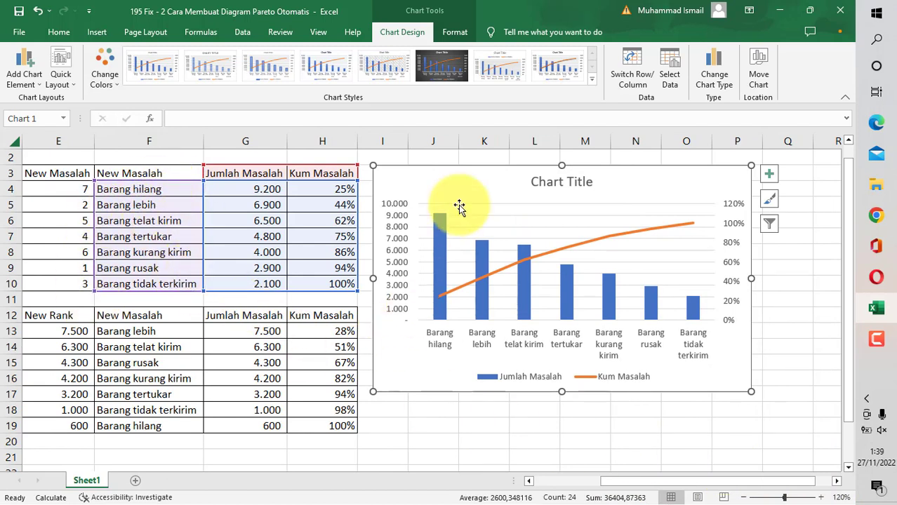
drag(480, 180, 502, 181)
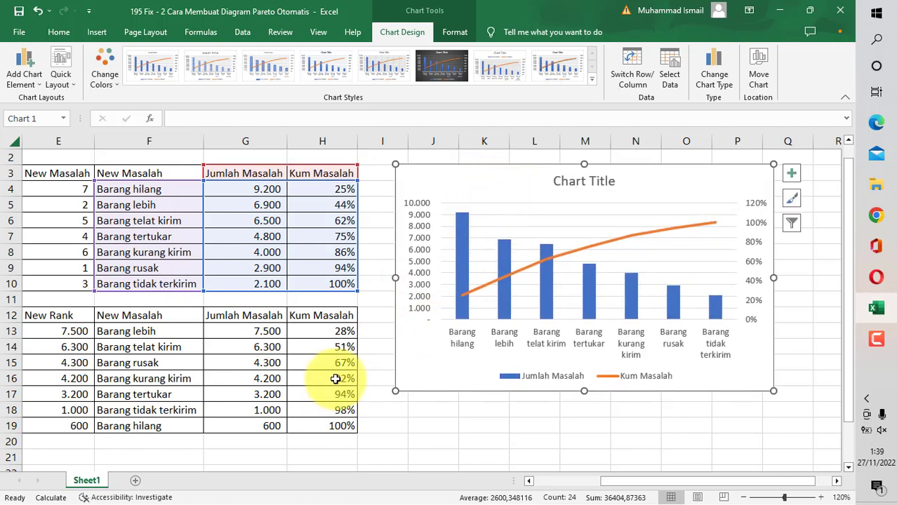
Step: Open the bounds settings of the chart's primary vertical axis and check the sum of the amounts in G4:G10
click(497, 278)
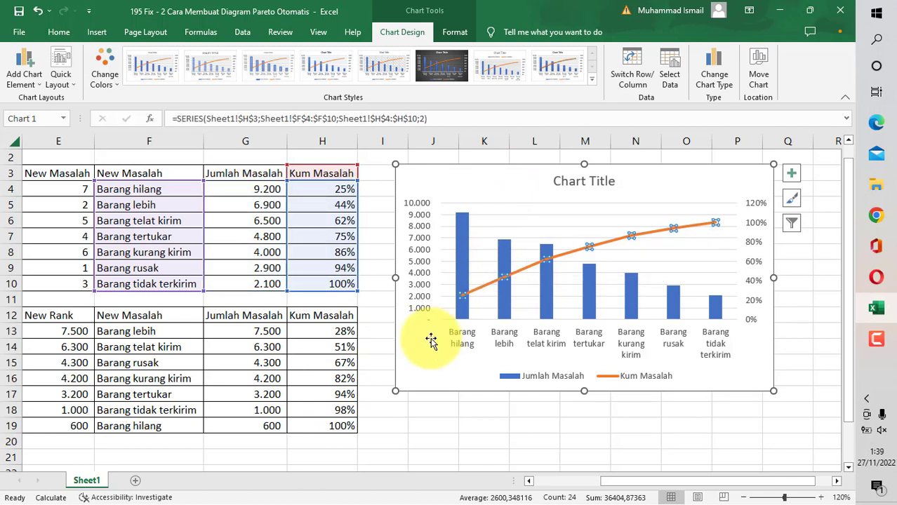
click(418, 230)
right_click(417, 229)
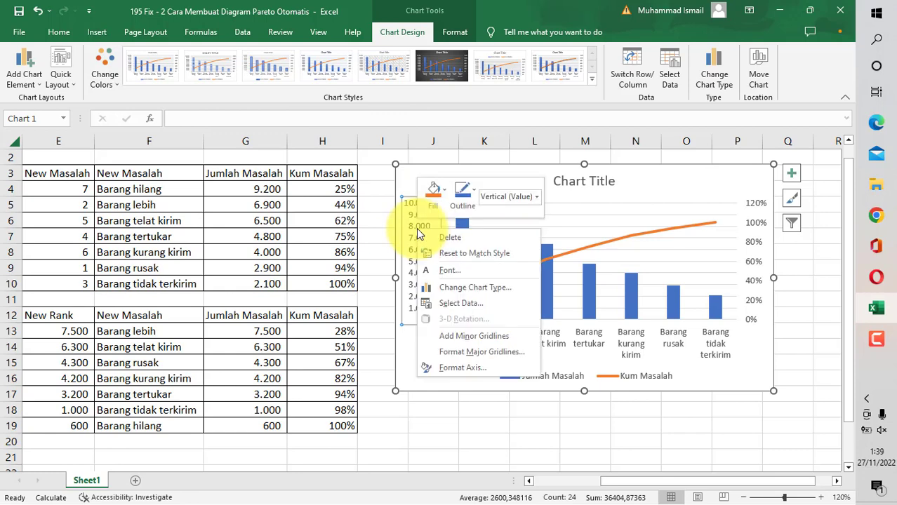
click(457, 368)
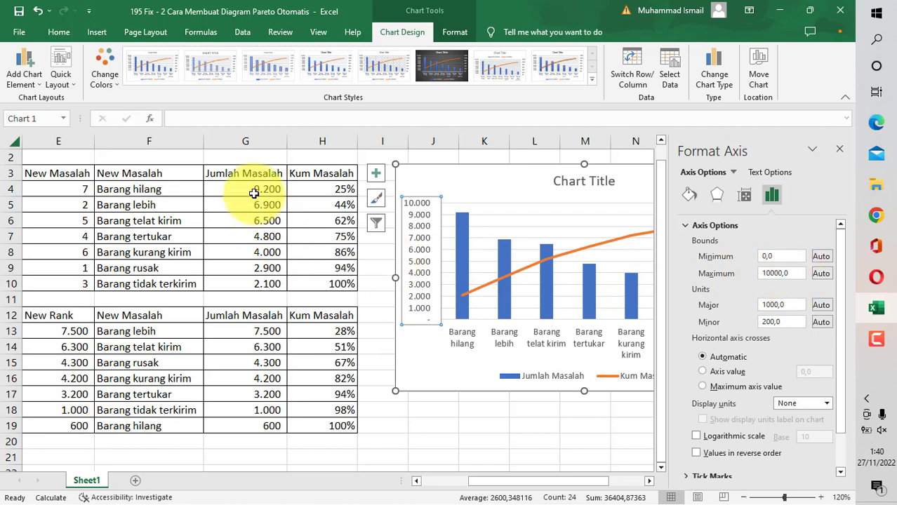
drag(254, 190, 266, 276)
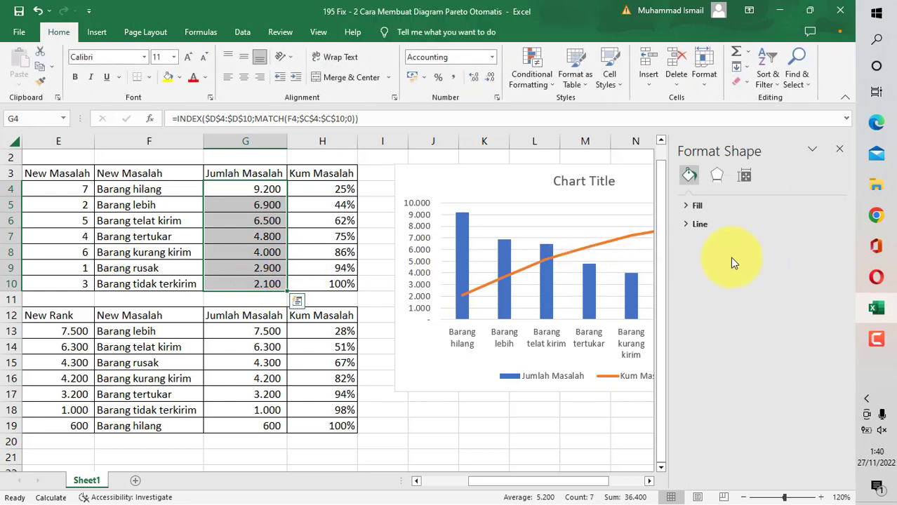
click(418, 243)
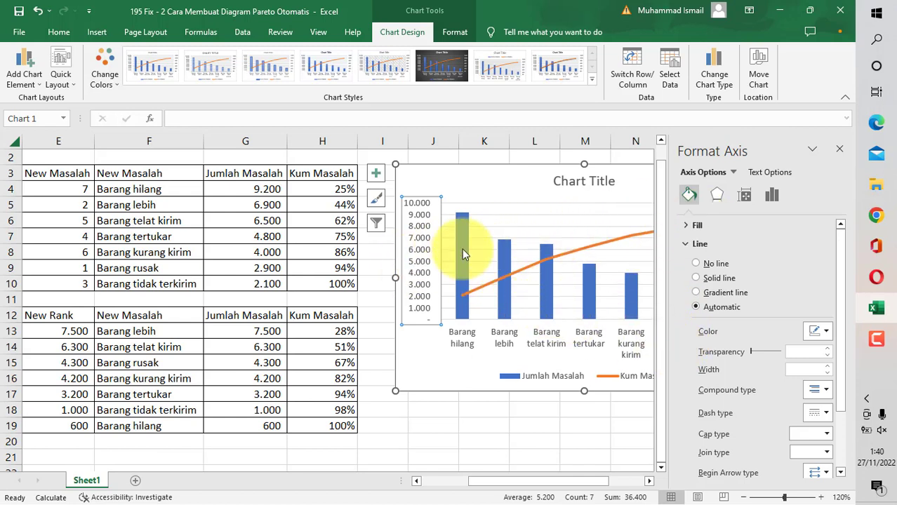
click(772, 195)
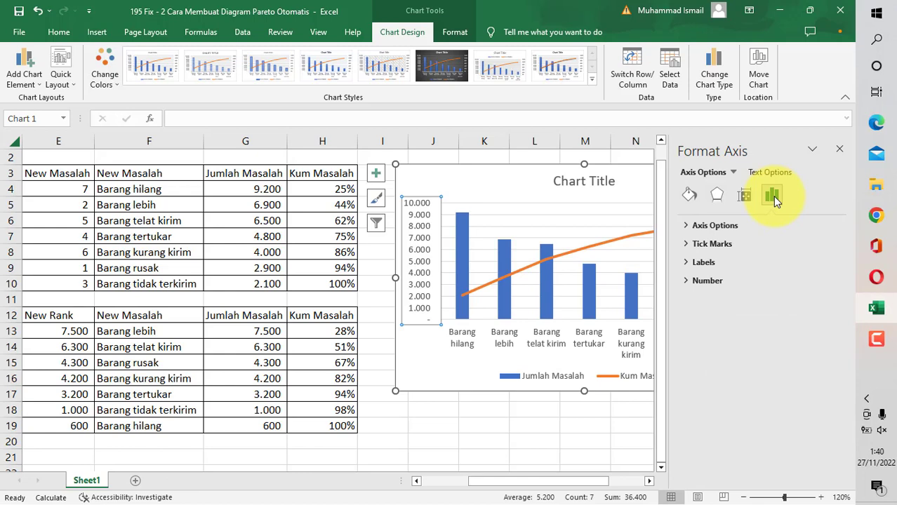
click(717, 281)
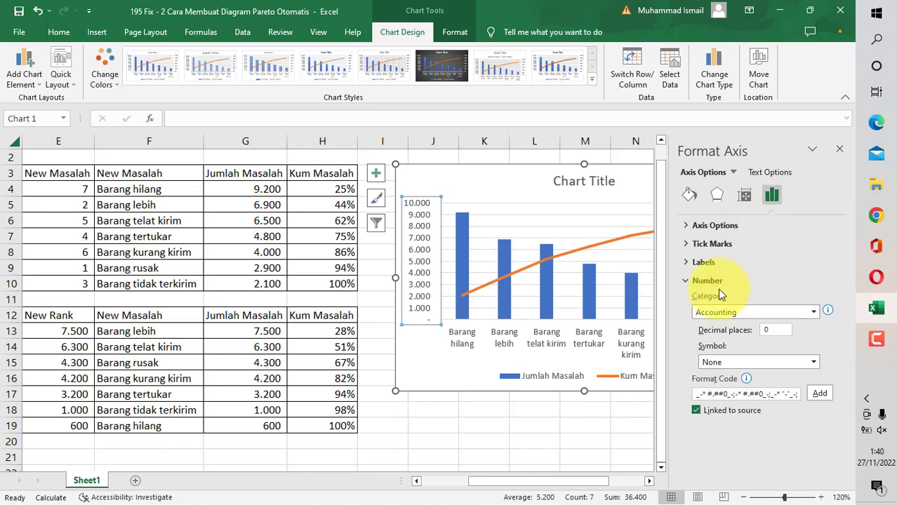
click(708, 226)
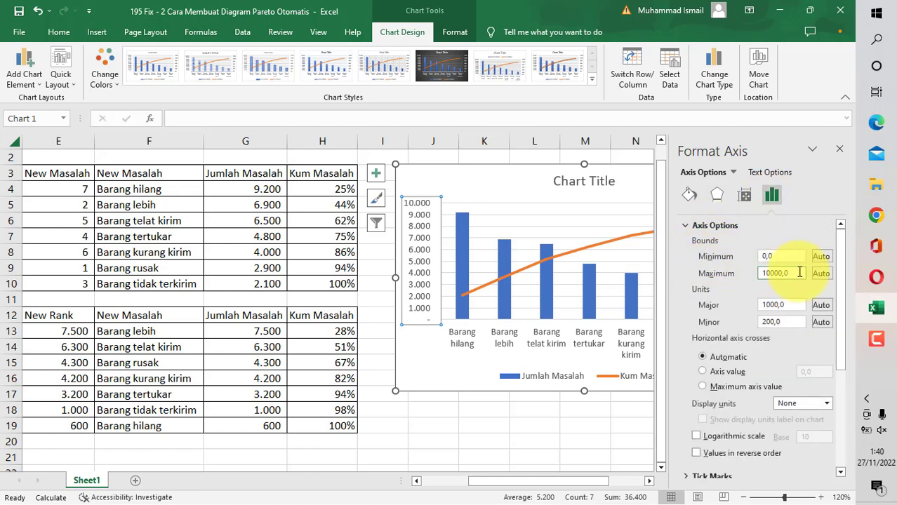
Step: Try to enter a =sum( formula over G4:G10 as the primary vertical axis maximum
click(799, 273)
key(BackSpace)
key(BackSpace)
key(BackSpace)
key(BackSpace)
key(BackSpace)
key(BackSpace)
key(BackSpace)
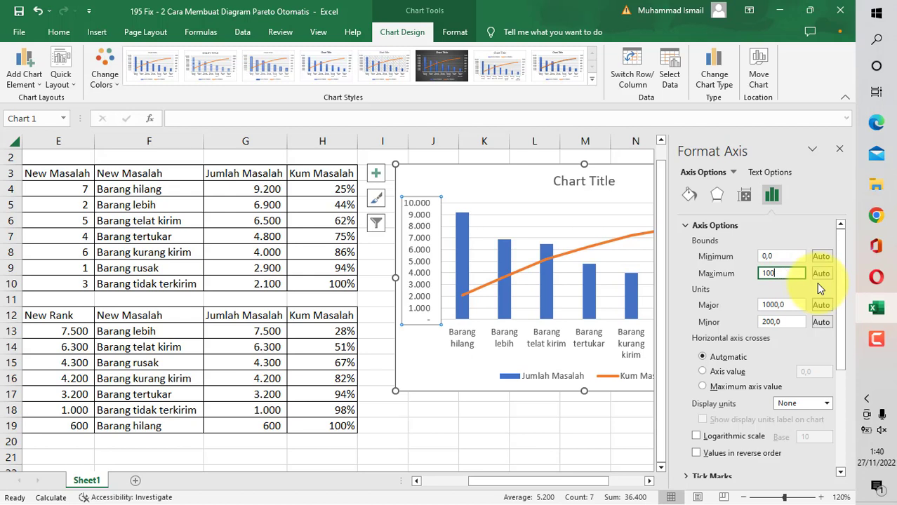
text(=sum()
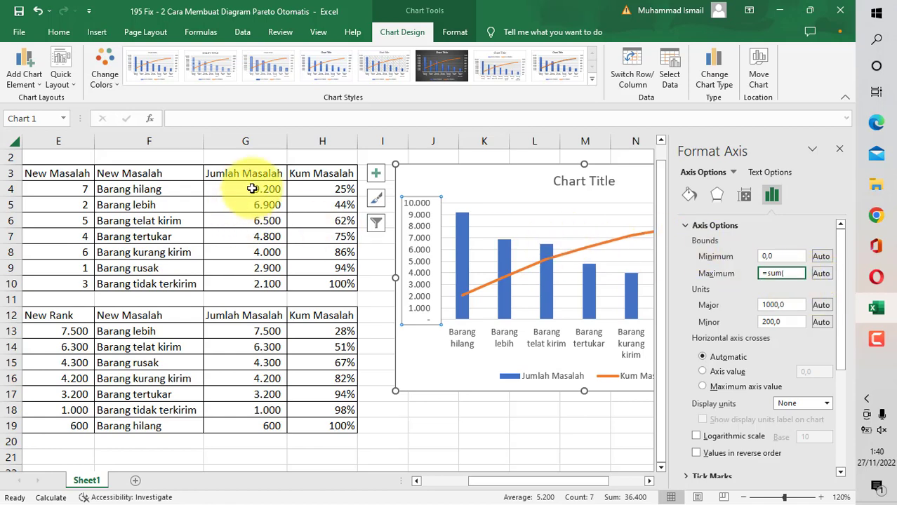
drag(244, 189, 239, 286)
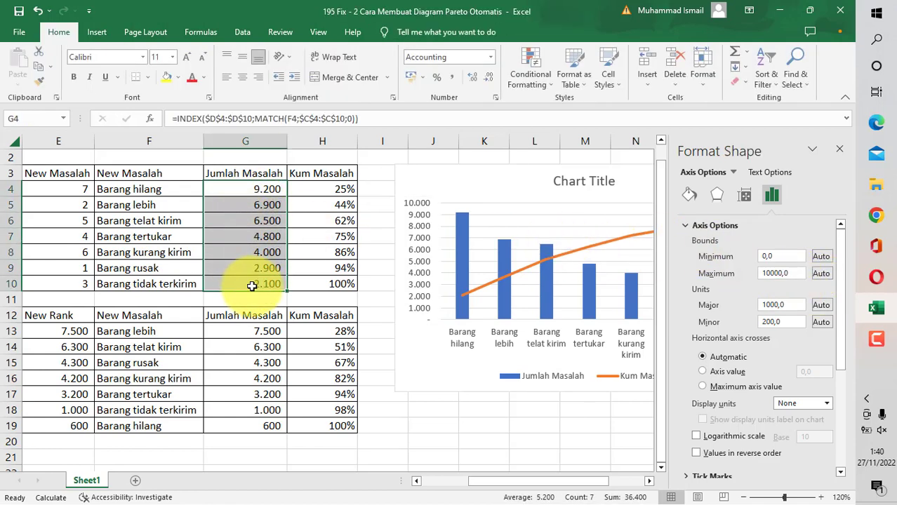
Step: Set the primary vertical axis bounds to a maximum of 36400 and a minimum of 0
click(408, 293)
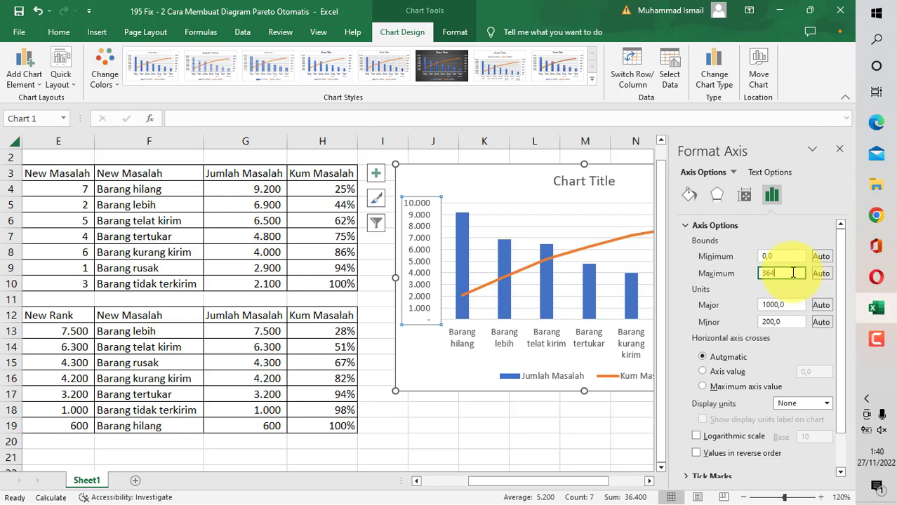
key(Return)
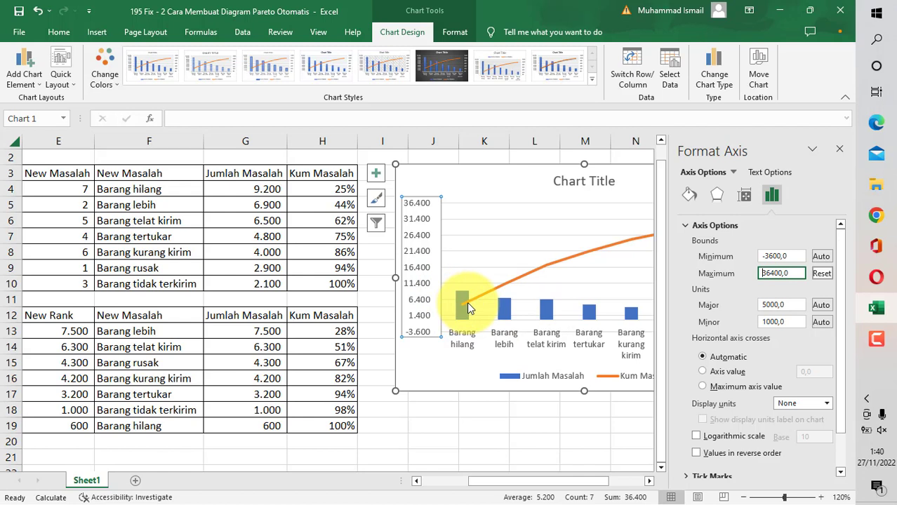
click(795, 256)
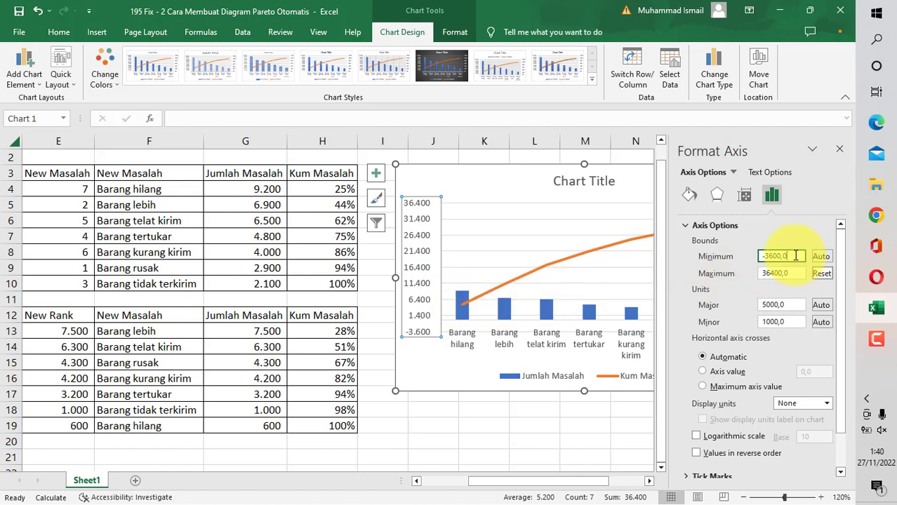
drag(796, 256, 723, 259)
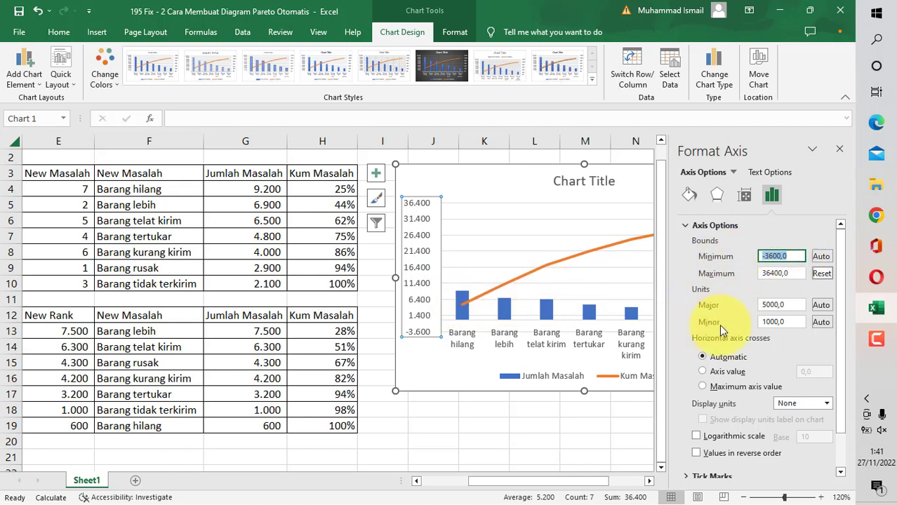
text(0)
key(Return)
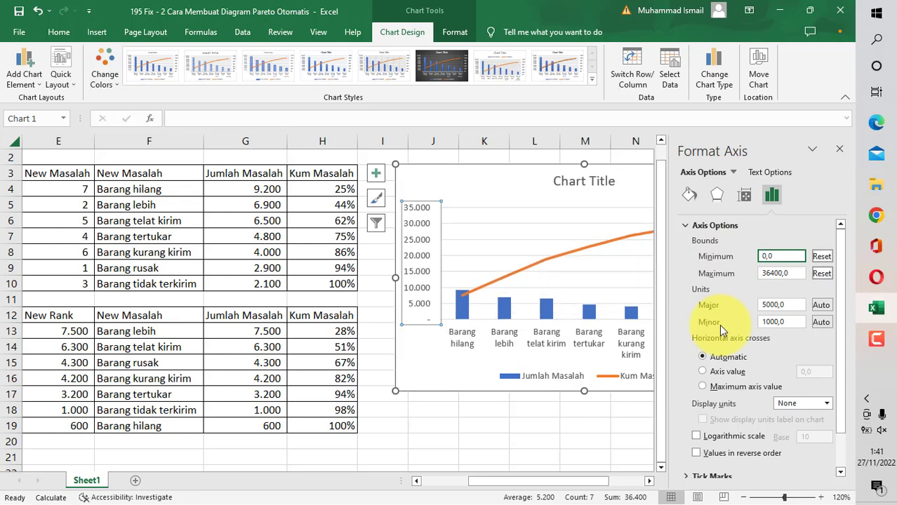
Step: Close the axis formatting and compare the amounts in G4:G10 with the full rescaled chart
click(327, 380)
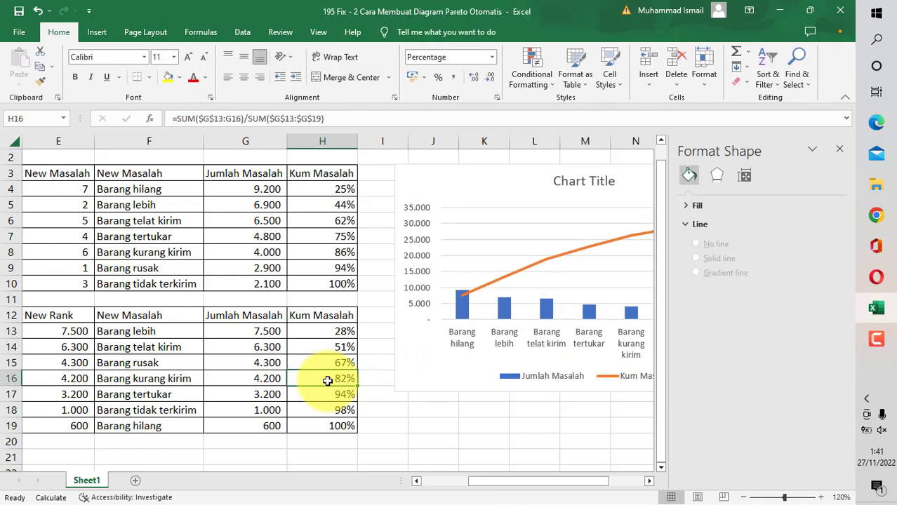
click(841, 152)
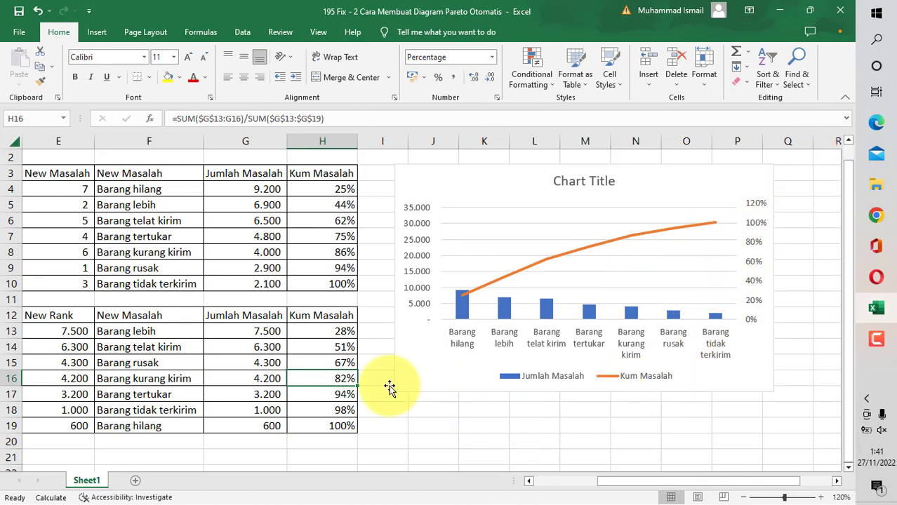
drag(244, 184, 247, 282)
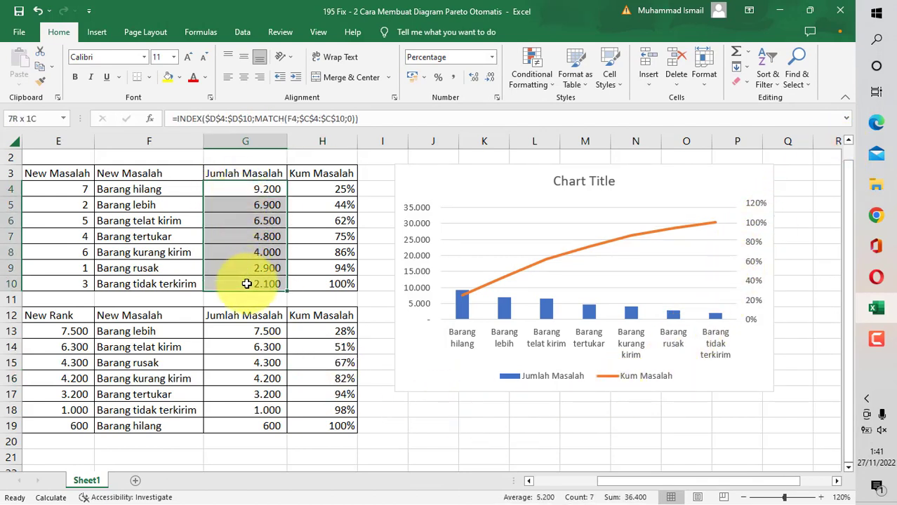
Step: Open the axis formatting options of the chart's secondary percentage axis
click(466, 298)
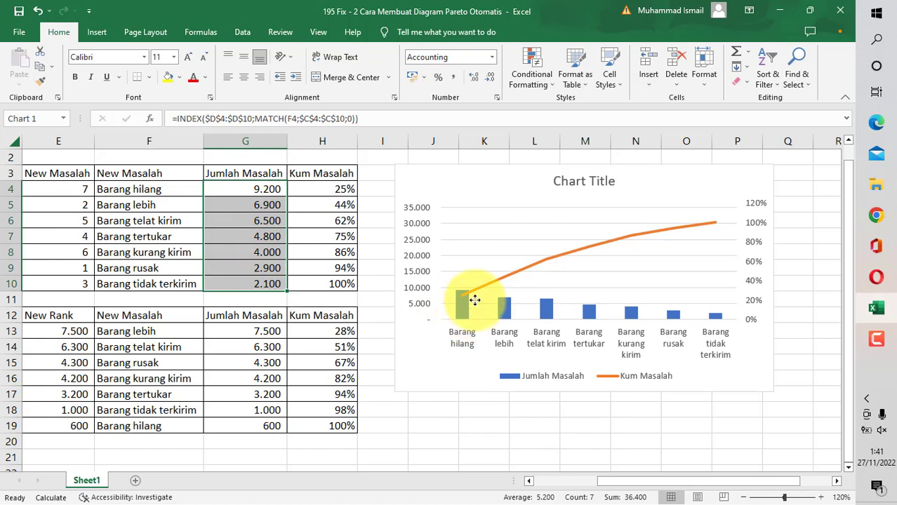
click(755, 228)
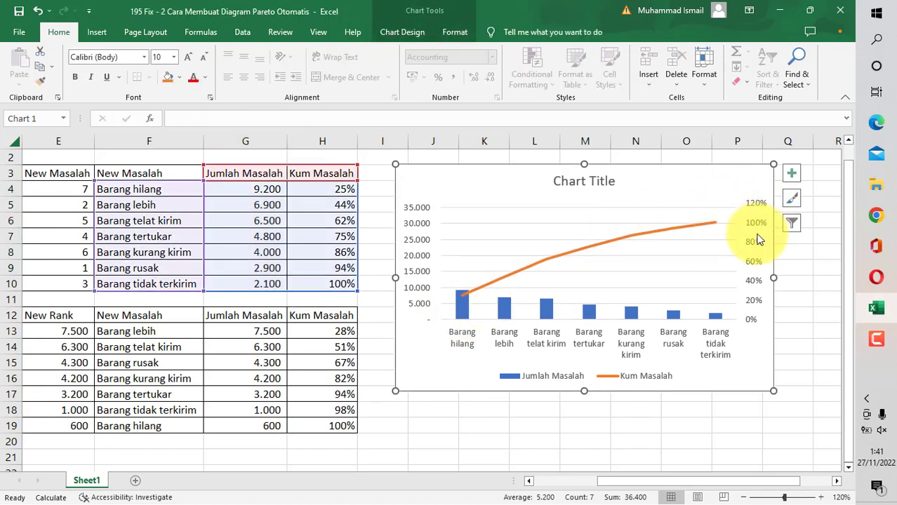
right_click(749, 208)
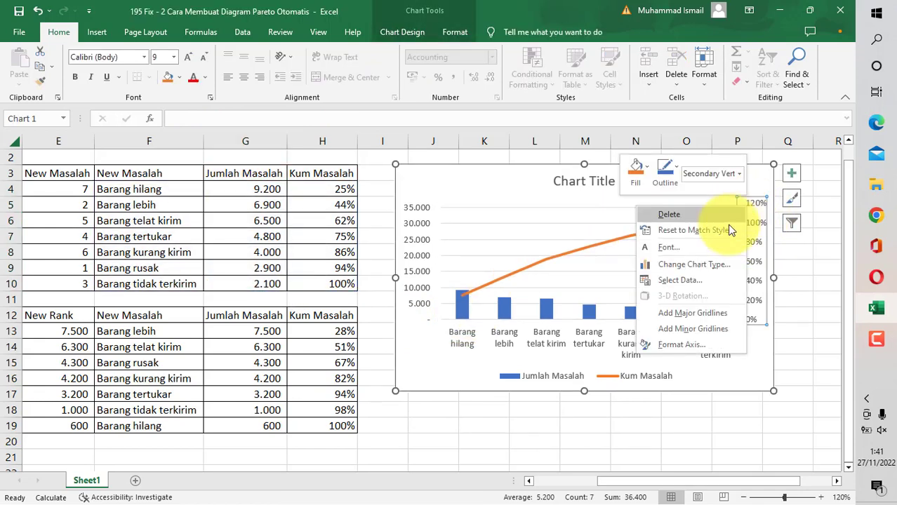
click(686, 343)
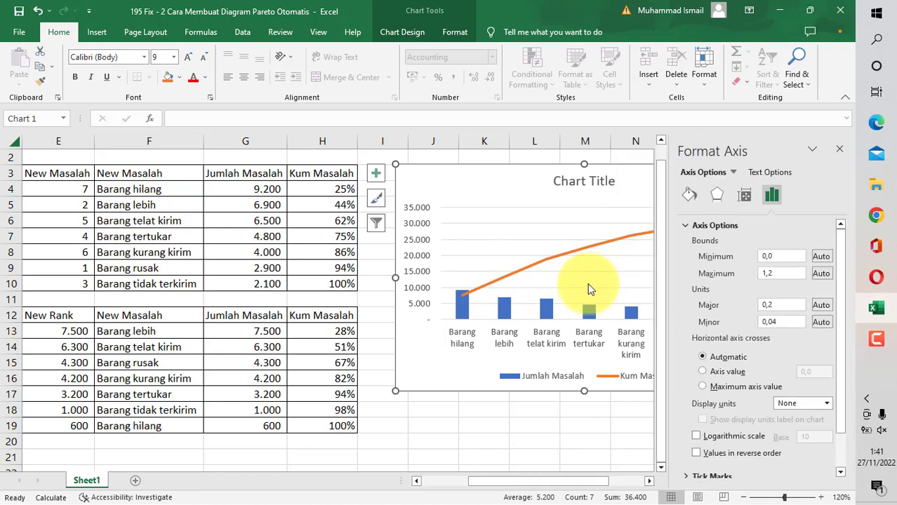
Step: Try a major unit of 0,2 and a minor unit of 1 on the secondary axis, and reset the minor unit to automatic
click(768, 305)
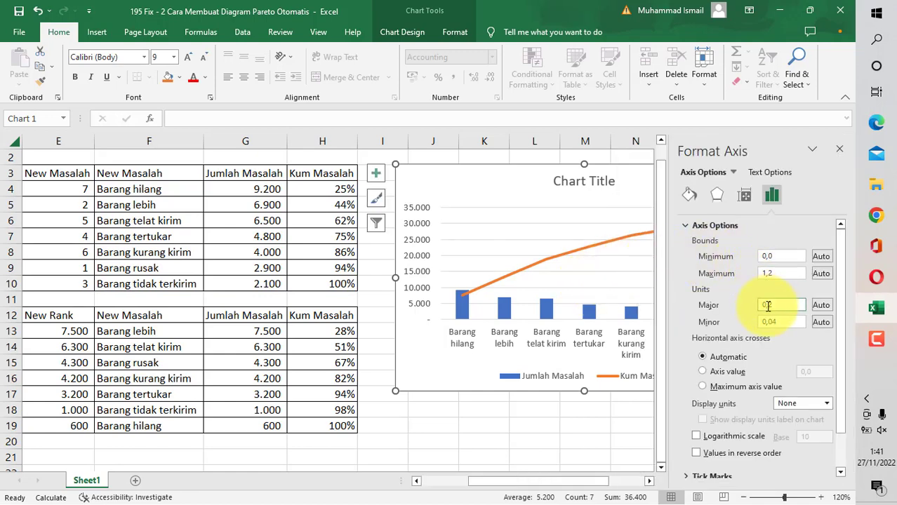
click(796, 305)
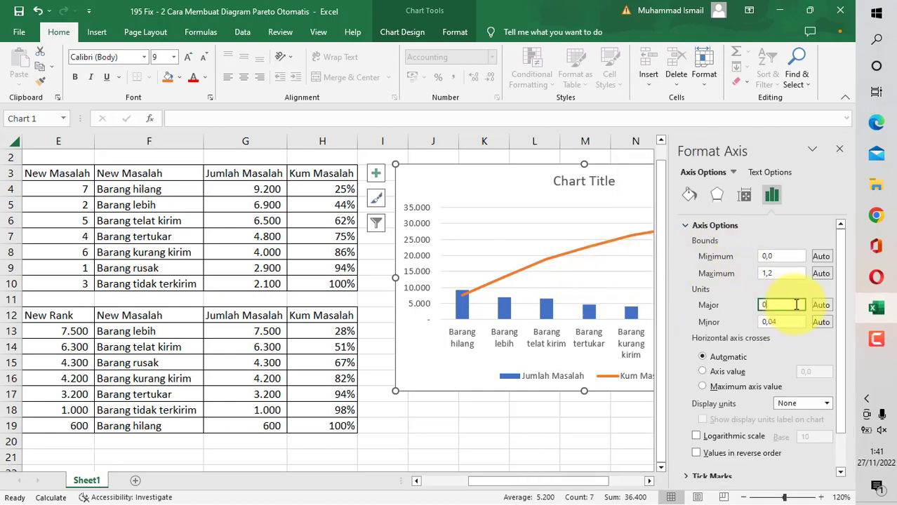
text(,2)
key(Tab)
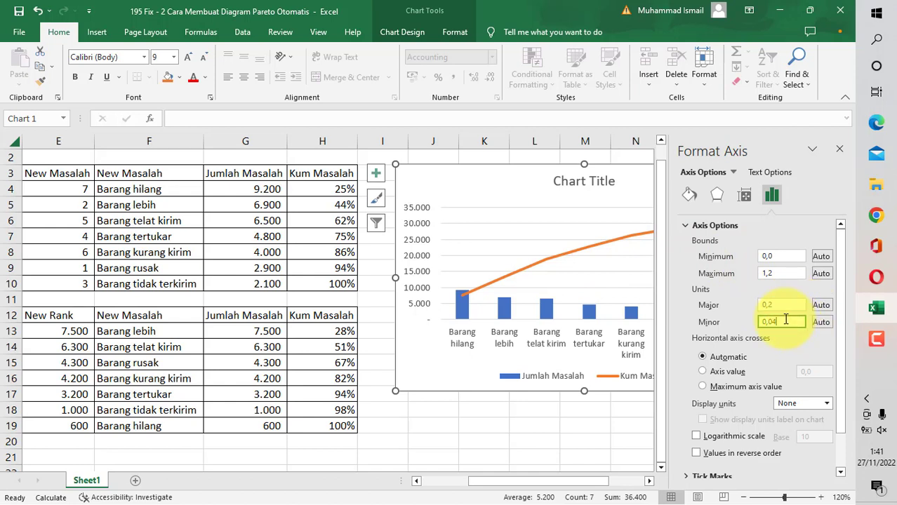
text(1)
key(Return)
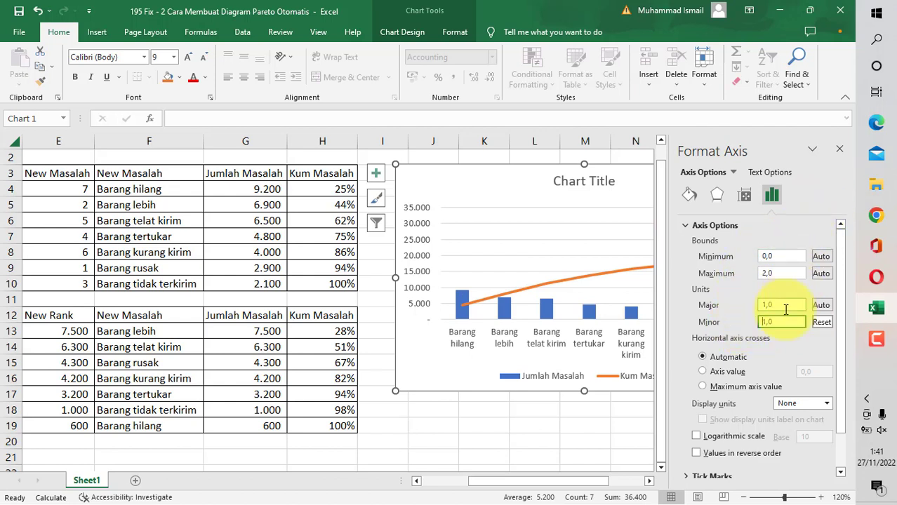
drag(791, 322, 735, 326)
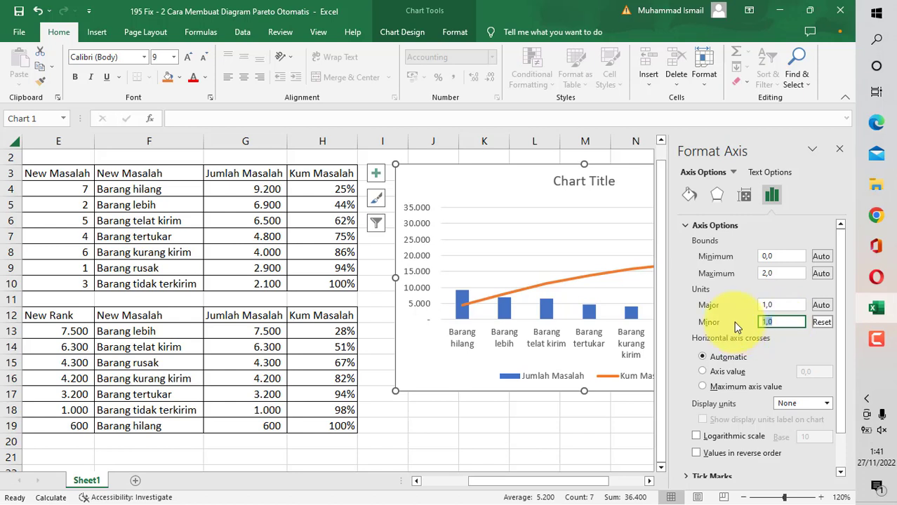
text(0)
click(821, 322)
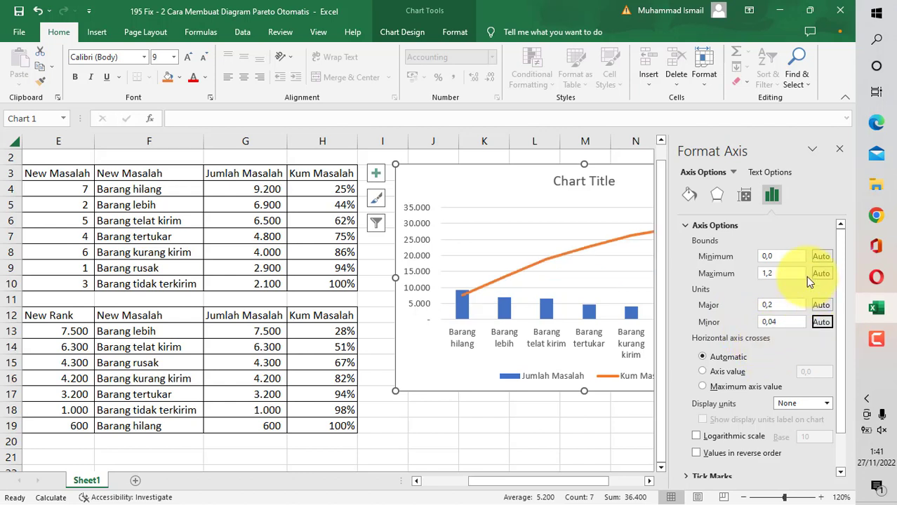
Step: Set the secondary percentage axis maximum to 1,0
click(782, 273)
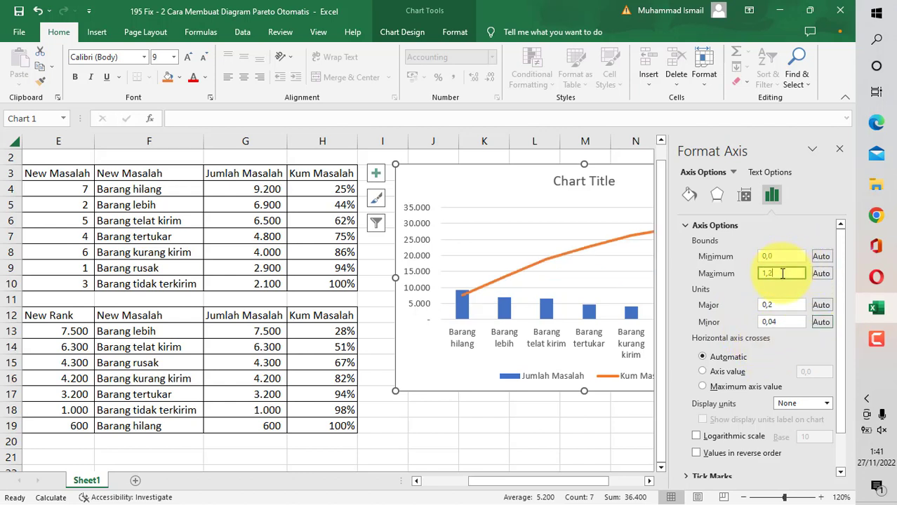
key(Return)
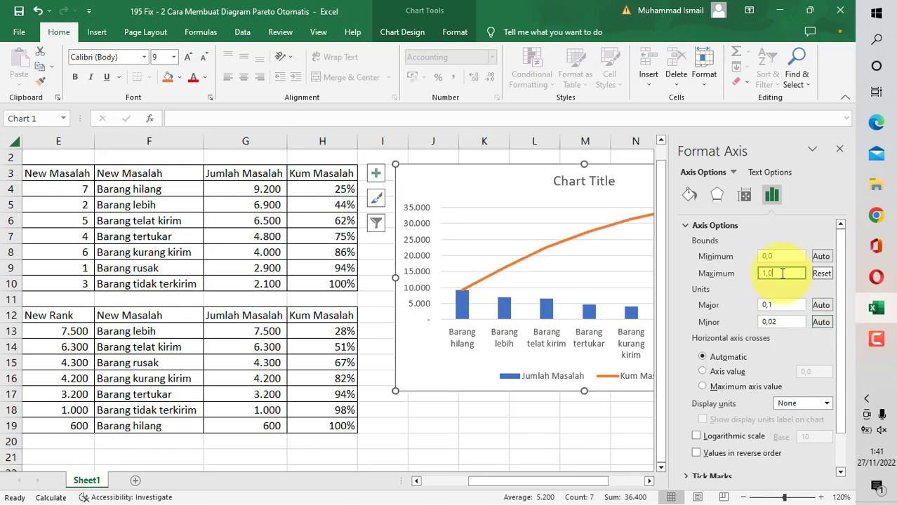
Step: Close the axis formatting and select the first table's data in C4:H10 for review
click(839, 148)
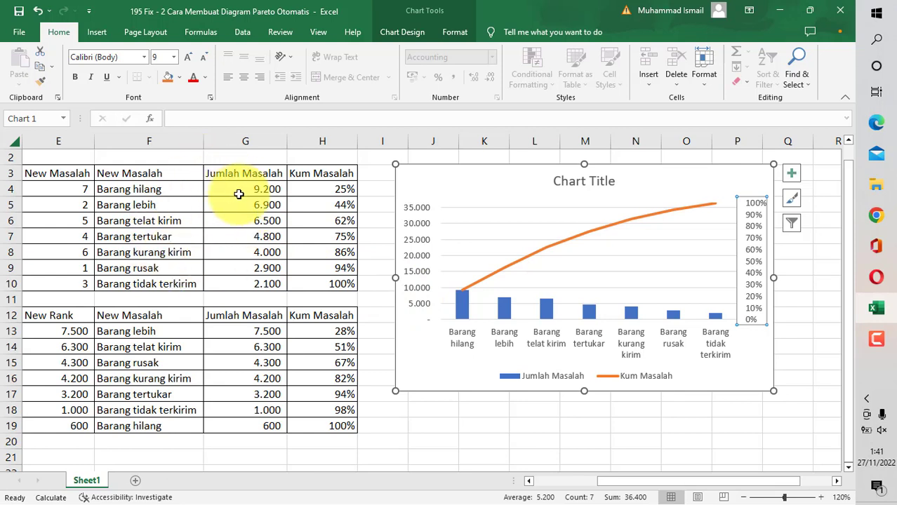
click(319, 186)
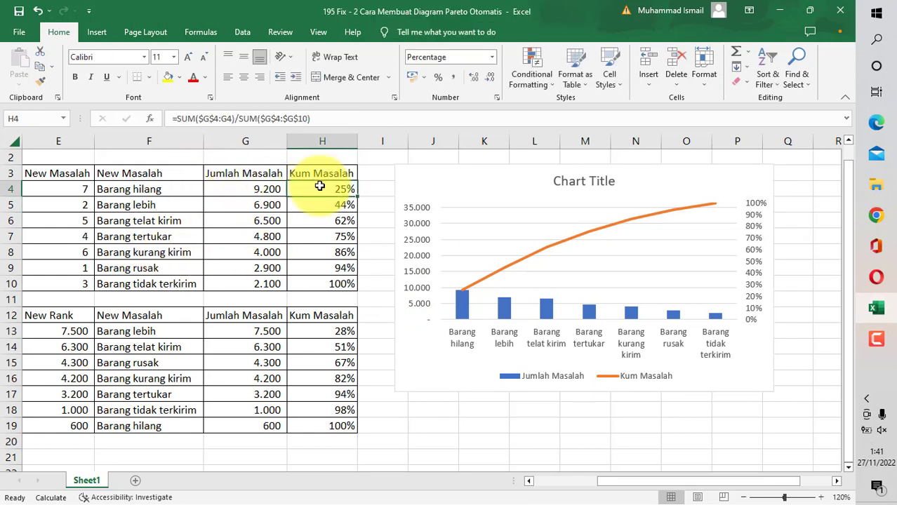
key(ctrl+shift+Left)
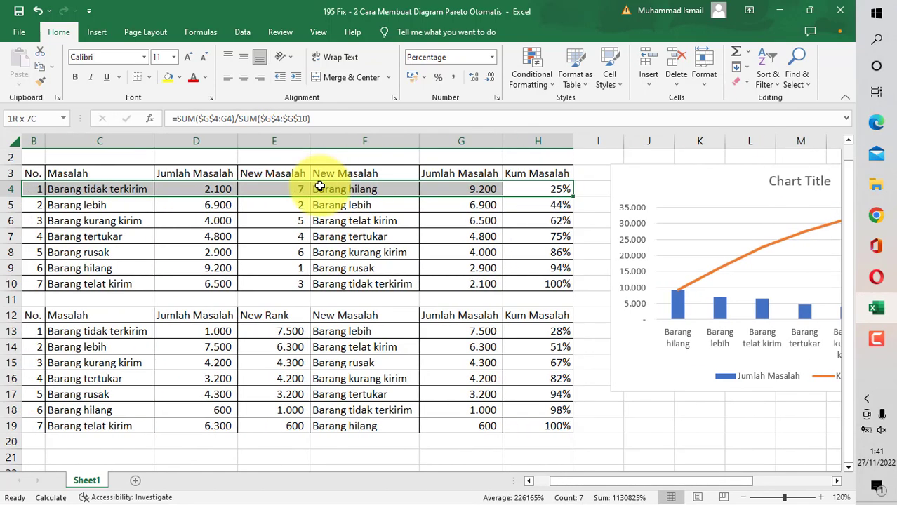
key(ctrl+shift+Down)
key(shift+Right)
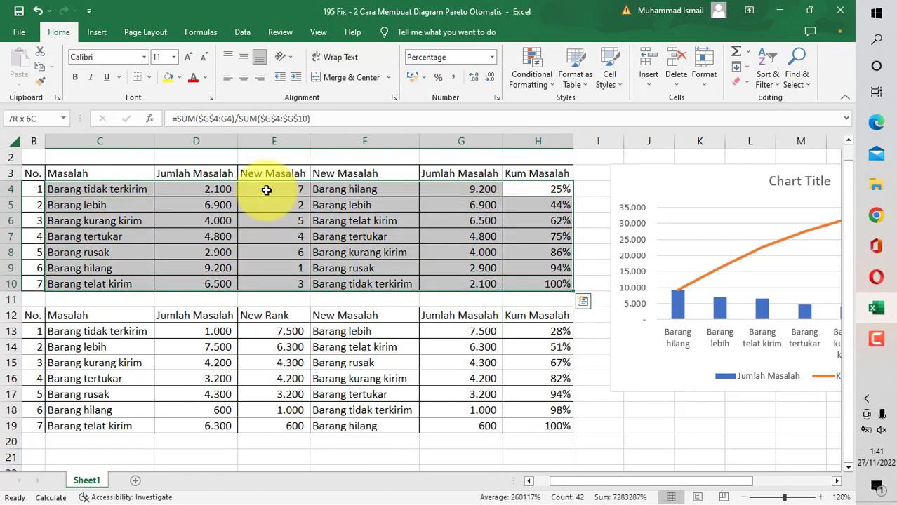
Step: Replace the formulas in the first table's amounts and ranks, D4:E10, with their values
click(267, 191)
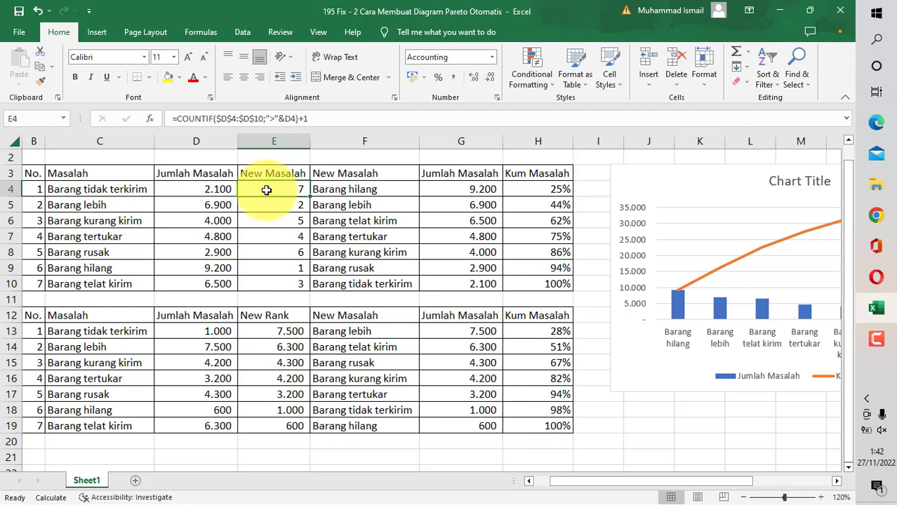
key(shift+Left)
key(ctrl+shift+Down)
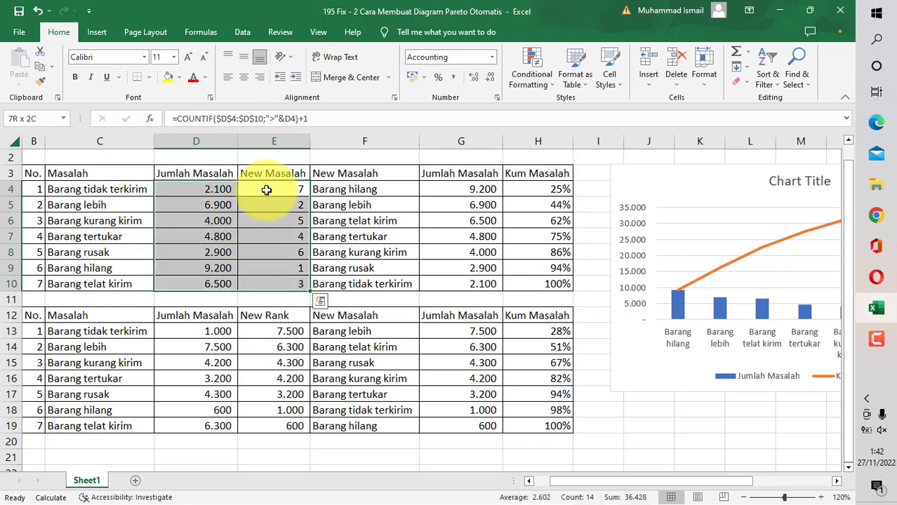
key(ctrl+q)
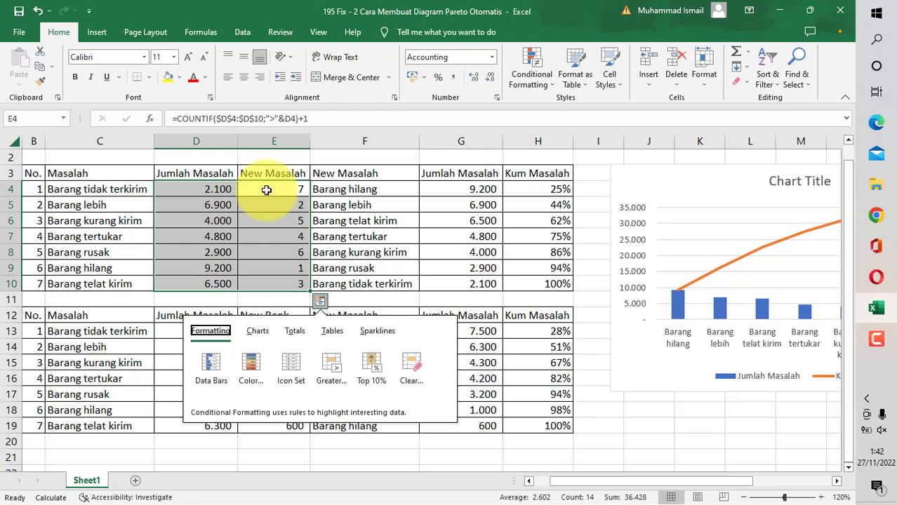
key(Escape)
key(ctrl+c)
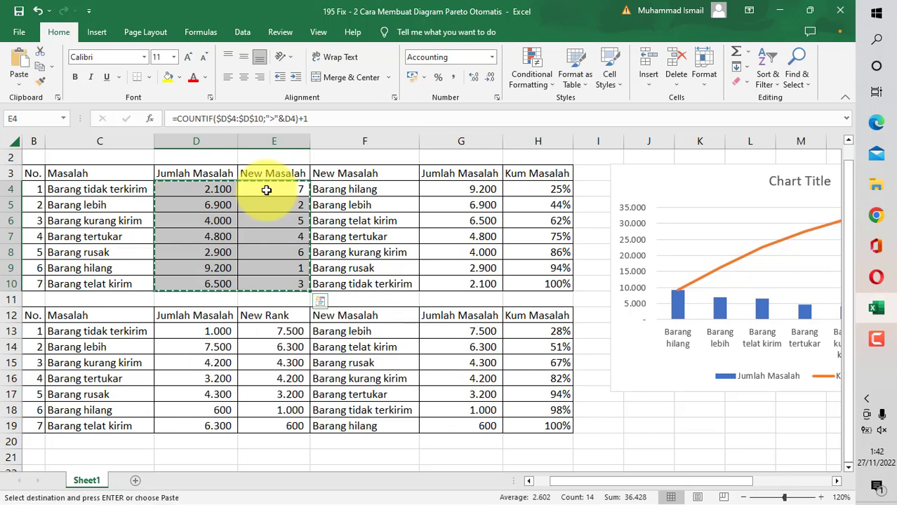
right_click(223, 225)
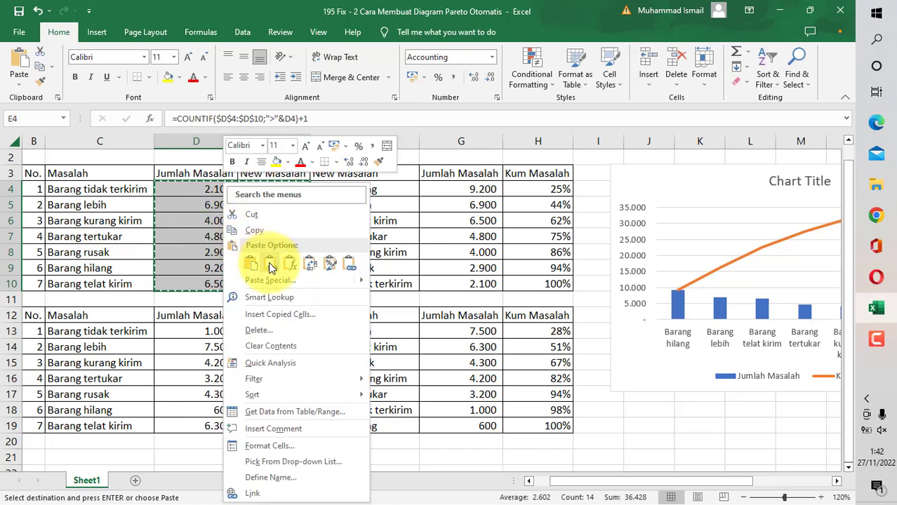
click(269, 263)
Step: Compare the fixed amounts and ranks in D4:E10 with the sorted problems and amounts in F4:G10
click(211, 268)
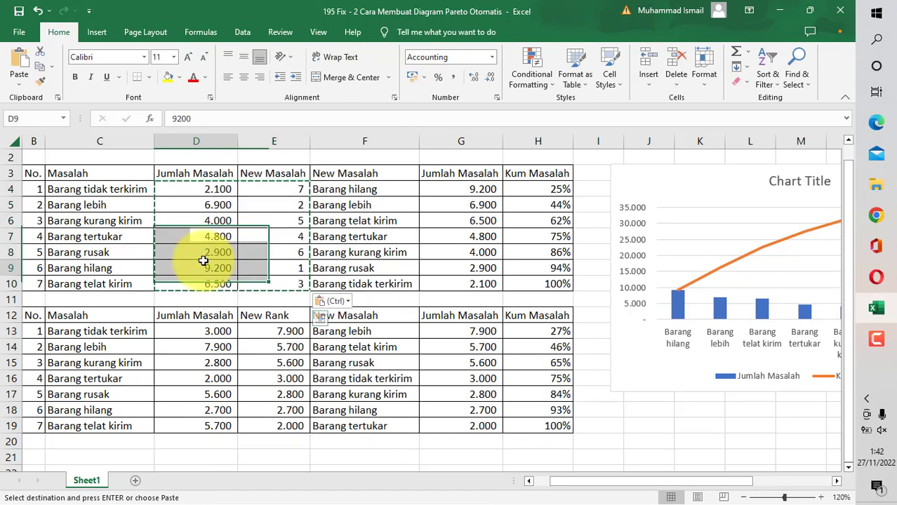
click(276, 193)
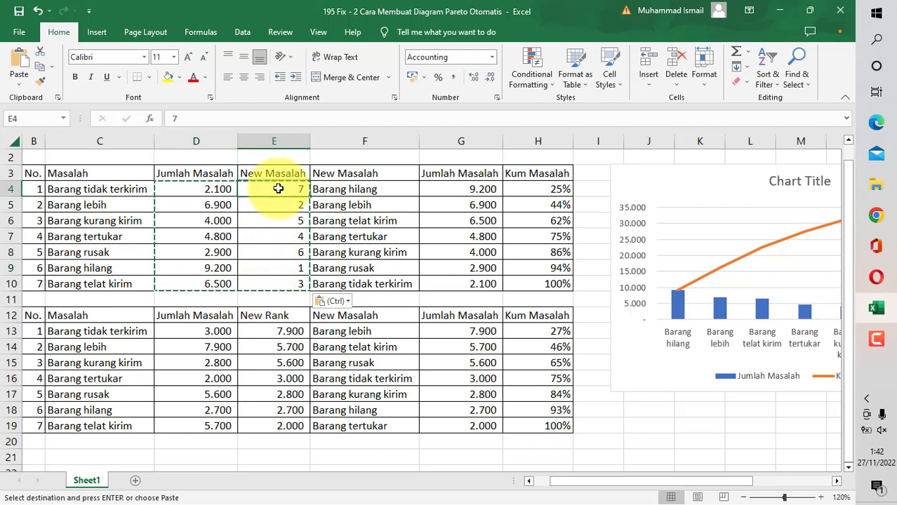
click(249, 272)
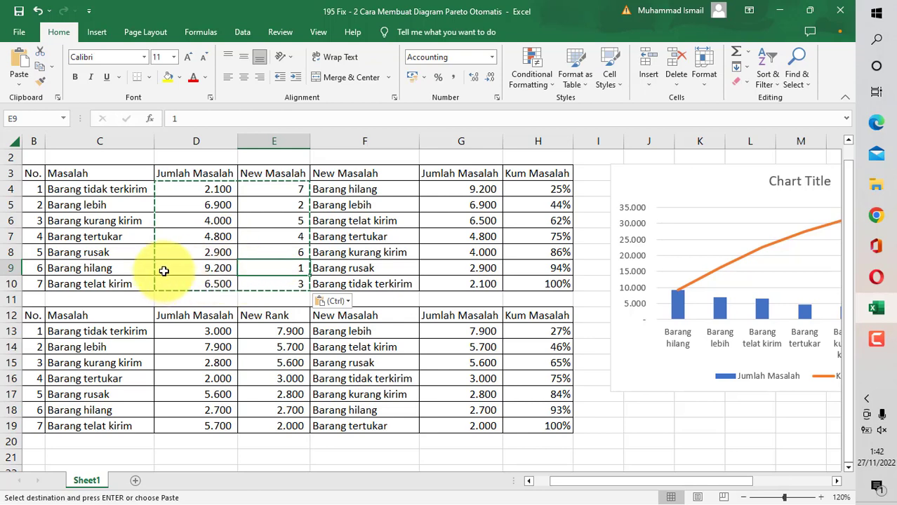
click(455, 189)
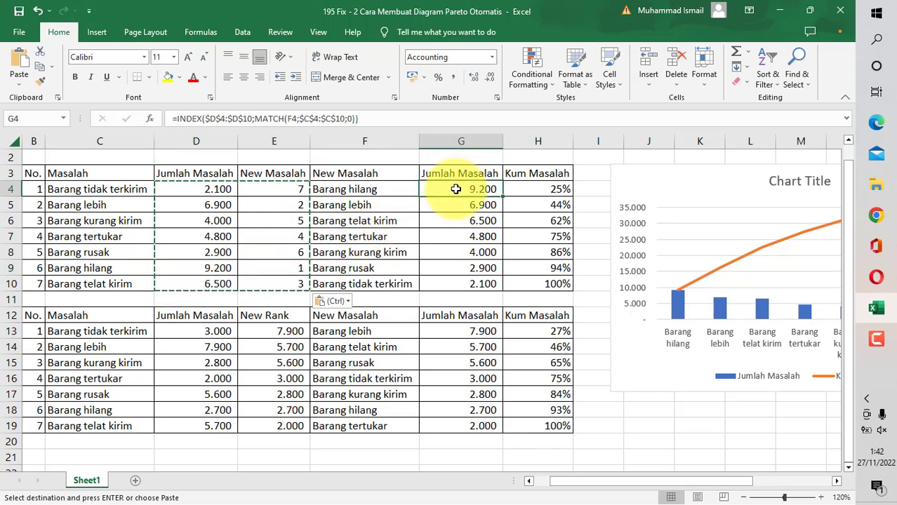
click(346, 206)
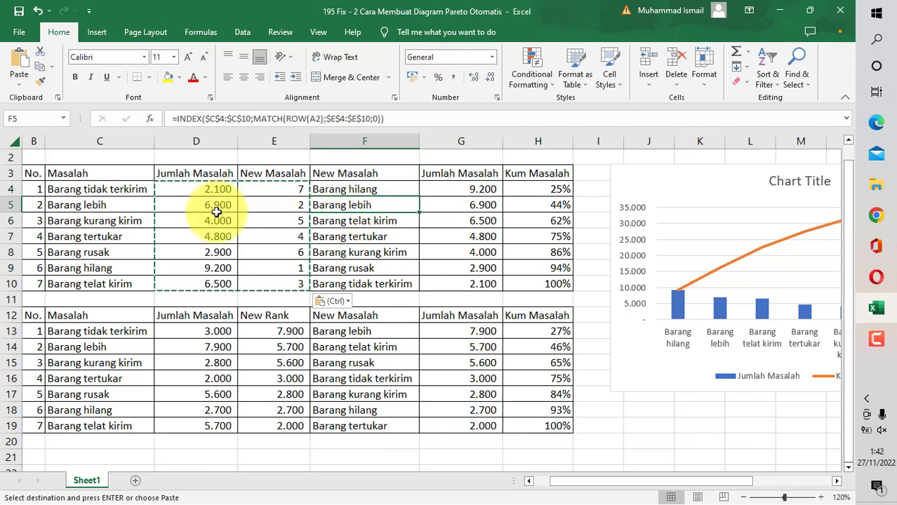
click(465, 204)
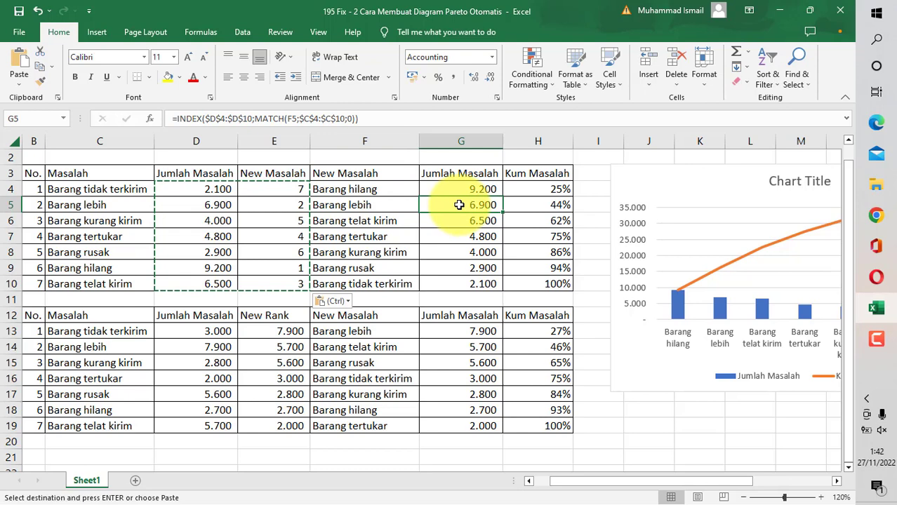
click(366, 223)
click(458, 219)
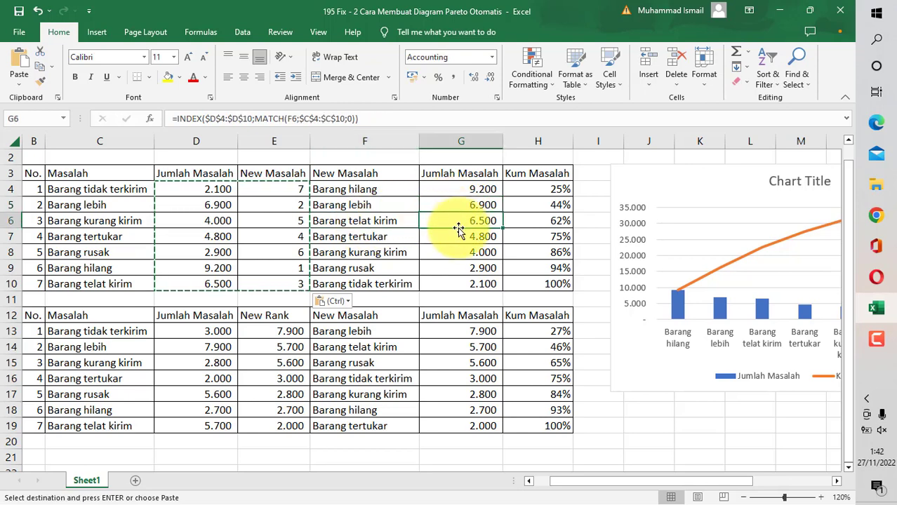
click(366, 284)
click(474, 282)
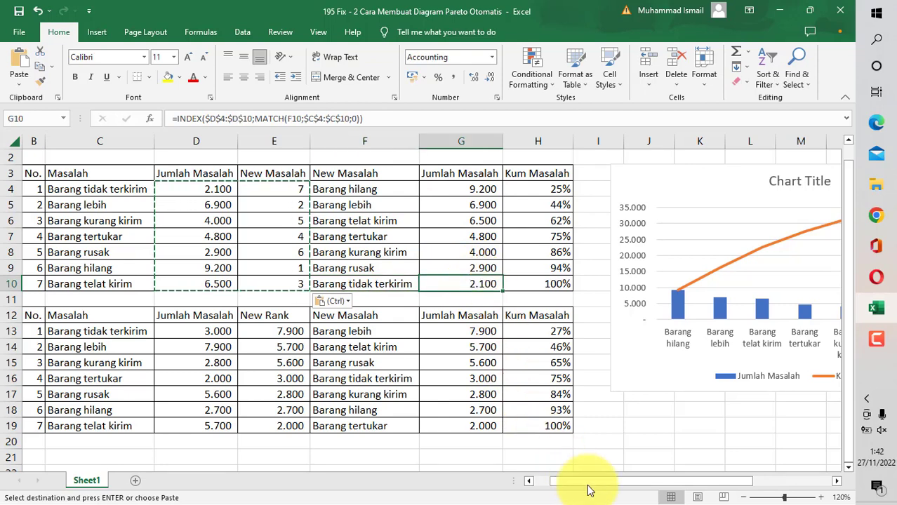
Step: Set the gap width and the series overlap of the chart's Jumlah Masalah columns to 0%
drag(588, 484, 687, 467)
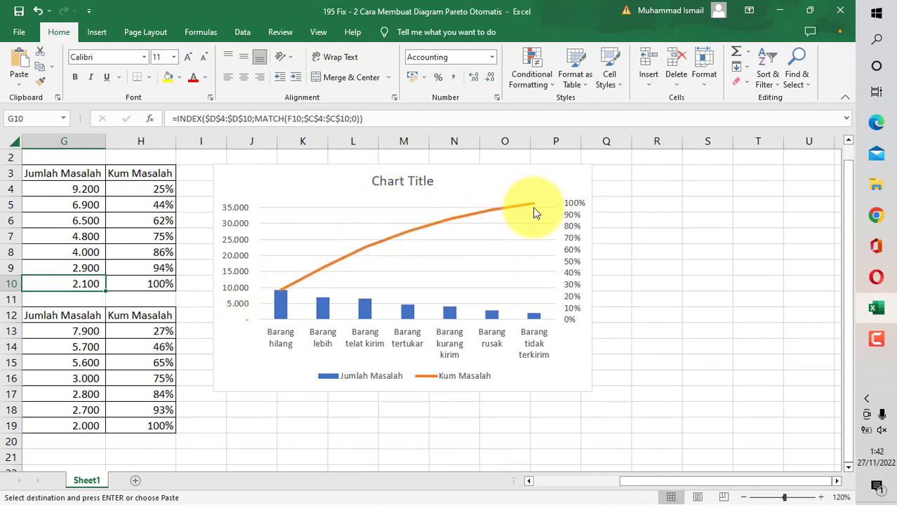
click(282, 305)
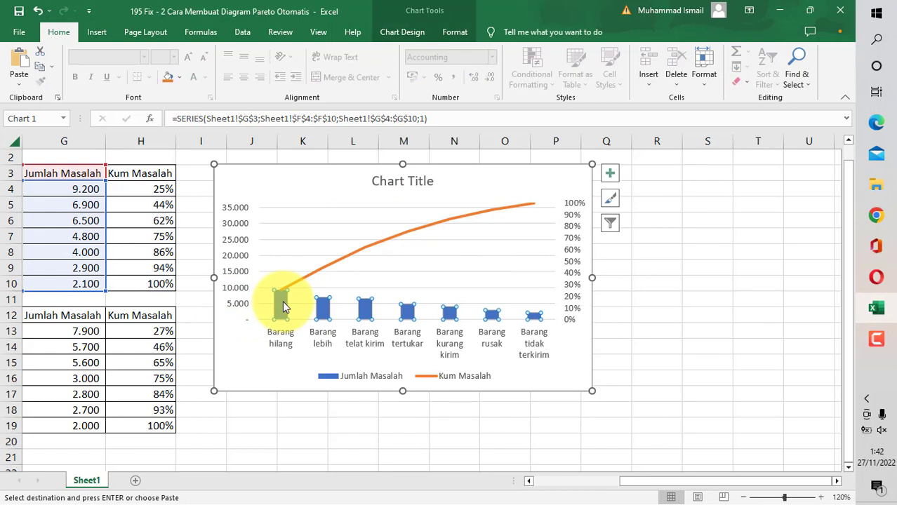
right_click(284, 303)
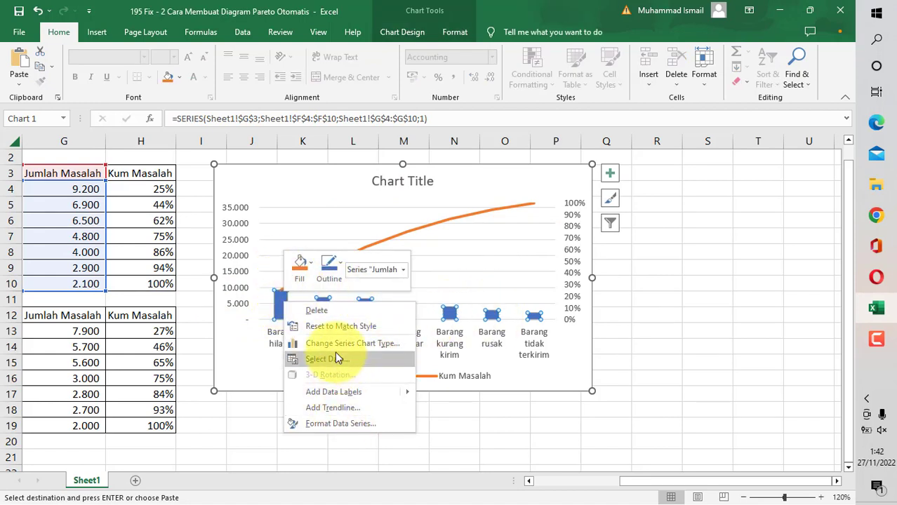
click(327, 423)
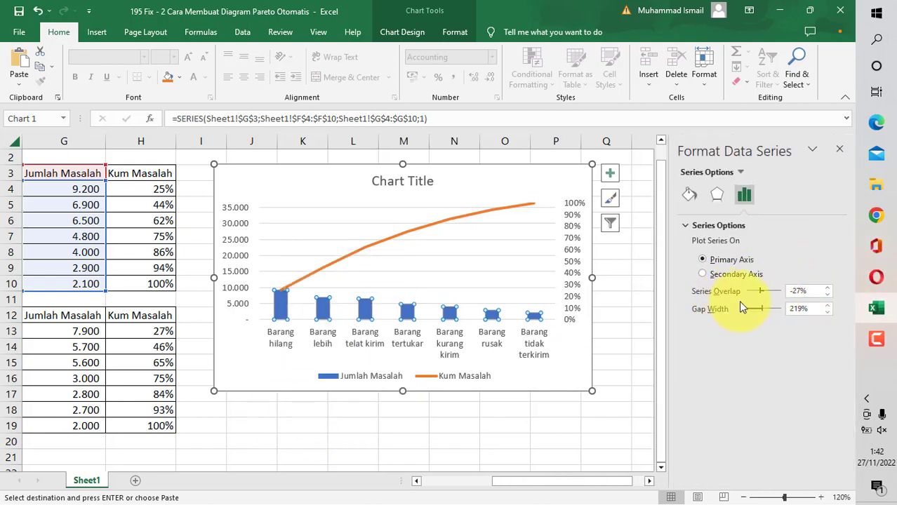
click(800, 308)
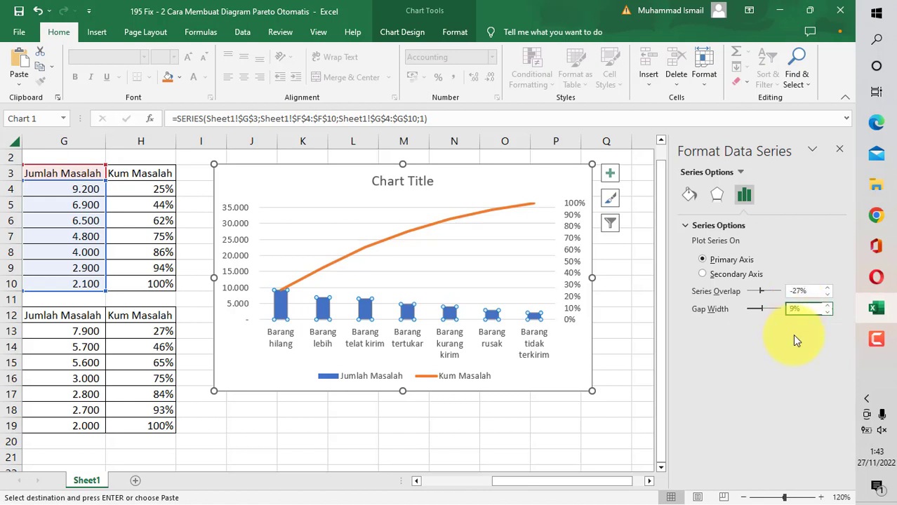
click(799, 291)
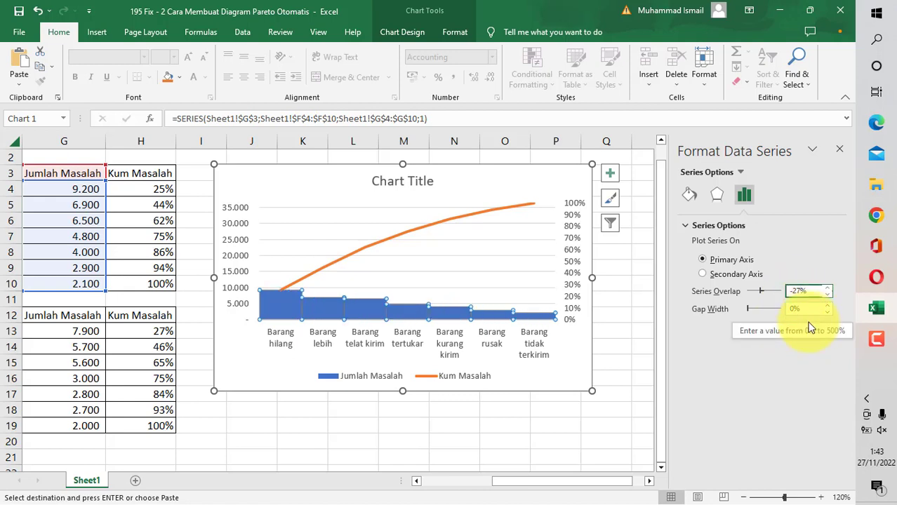
key(BackSpace)
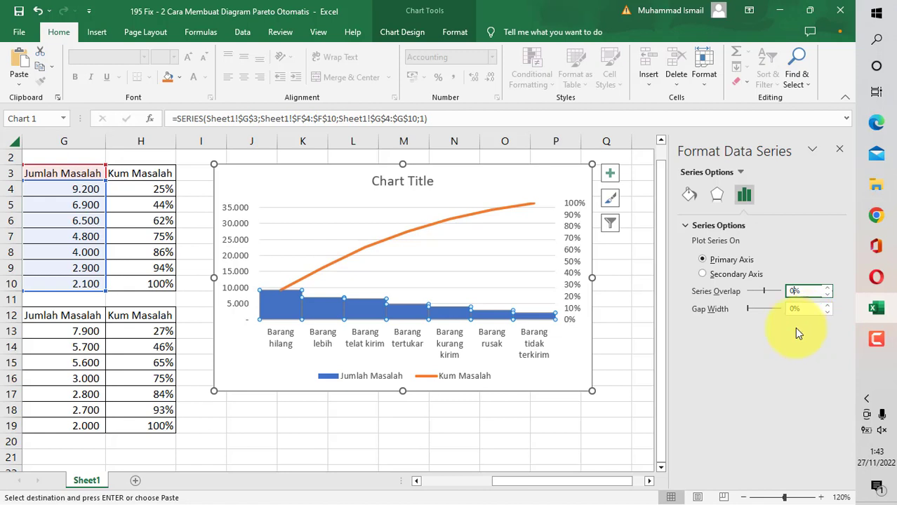
click(597, 361)
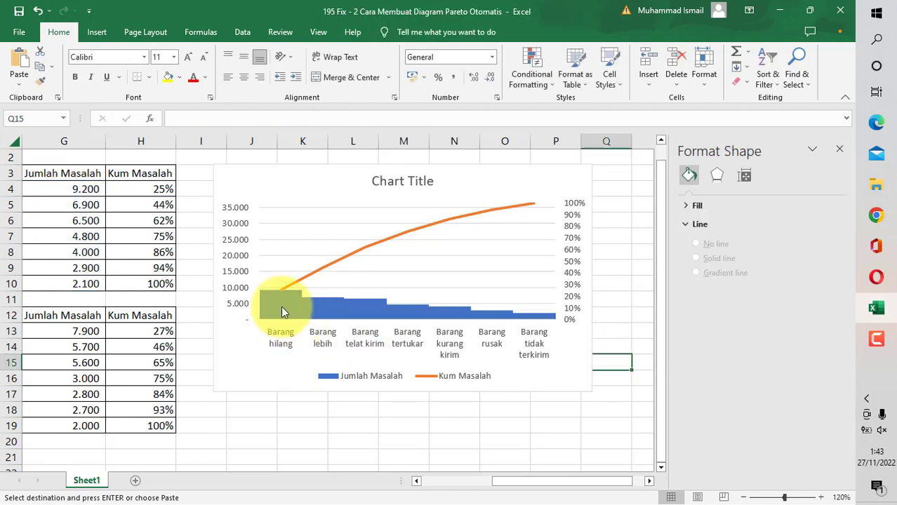
Step: Fill the chart's Barang hilang column with red and the Barang lebih column with orange
click(323, 310)
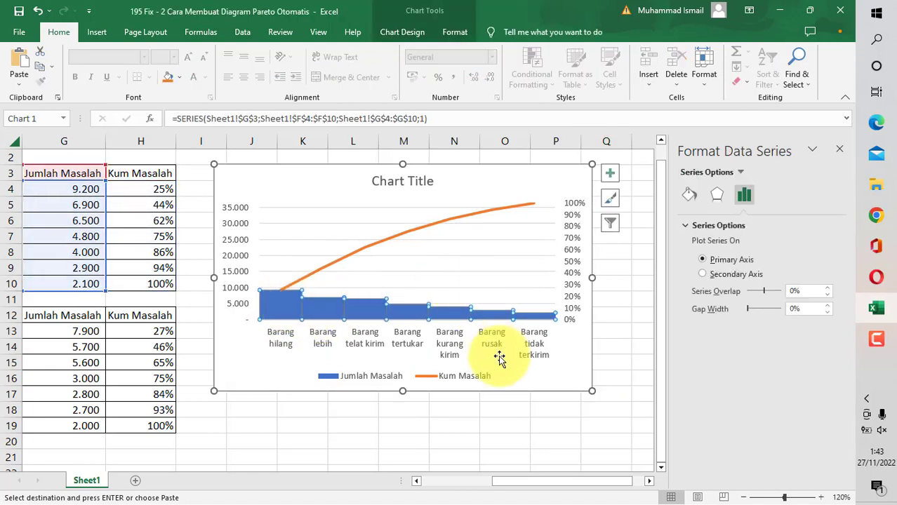
click(275, 311)
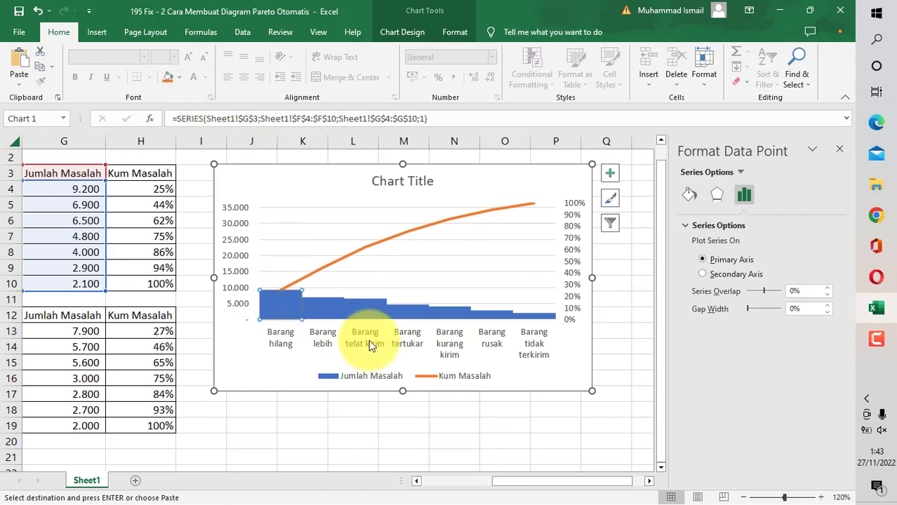
click(181, 76)
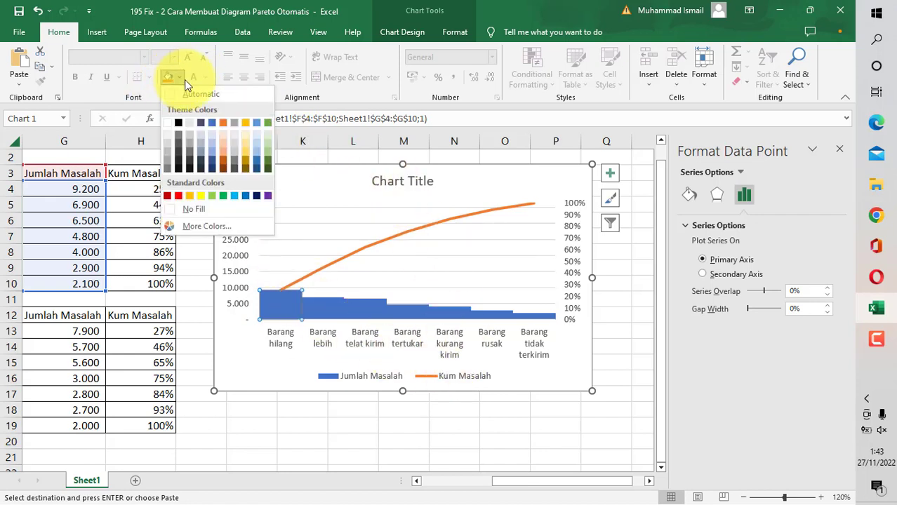
click(178, 197)
click(312, 302)
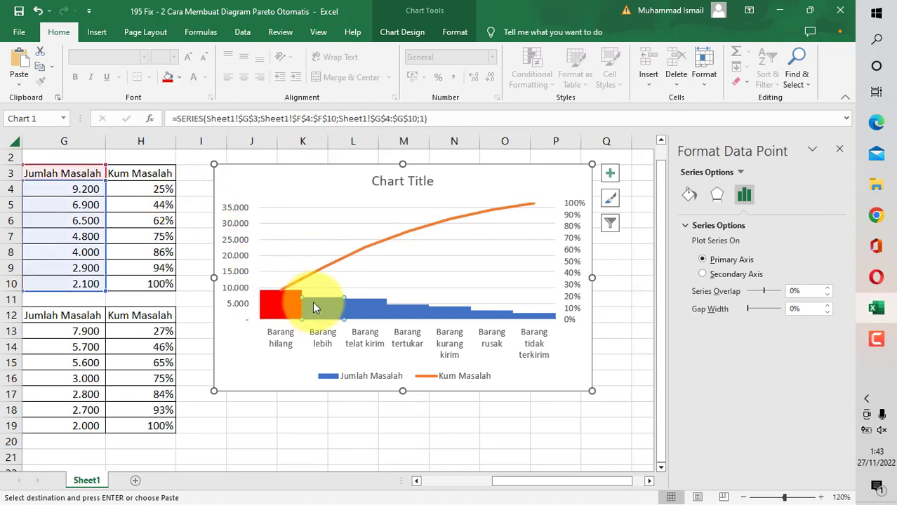
click(176, 74)
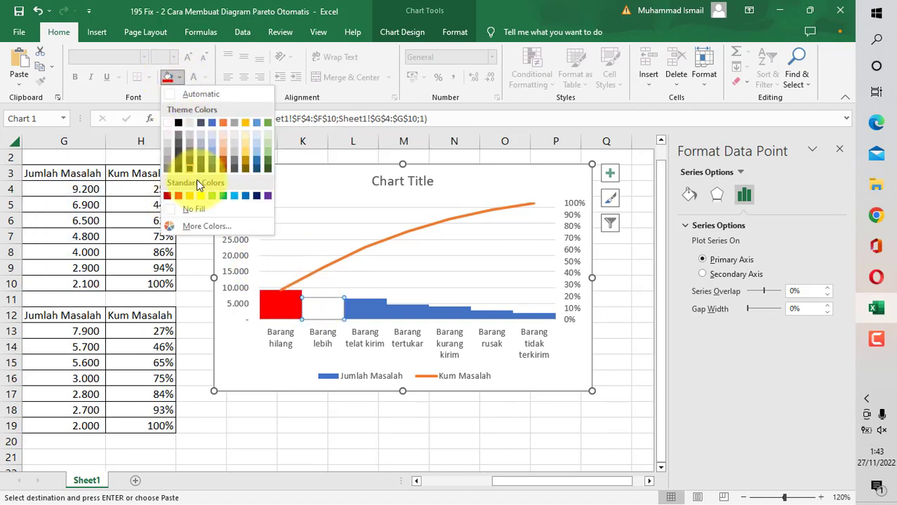
click(192, 200)
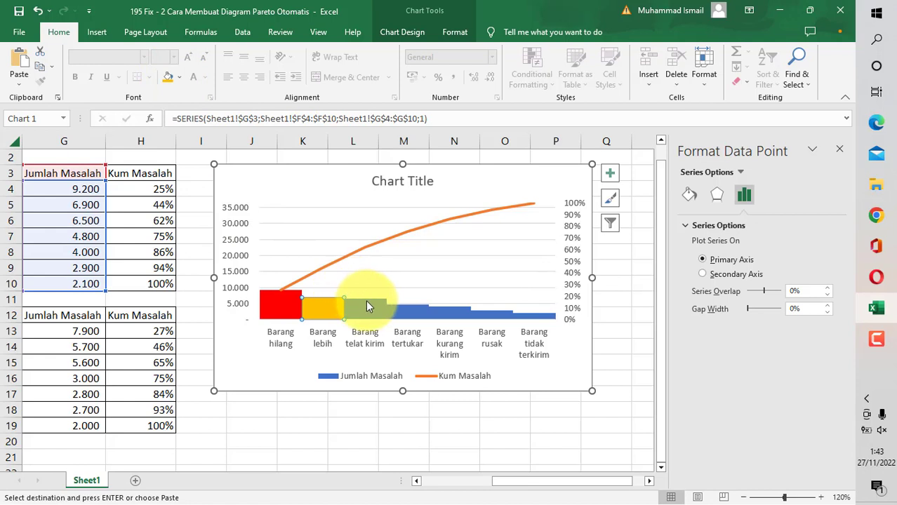
Step: Fill the chart's Barang telat kirim column with yellow and the Barang tertukar column with light green
click(180, 77)
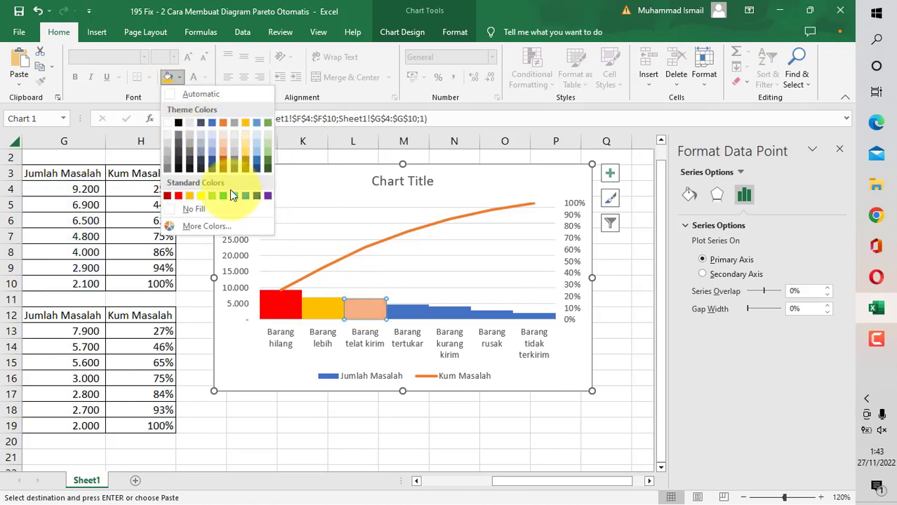
click(201, 195)
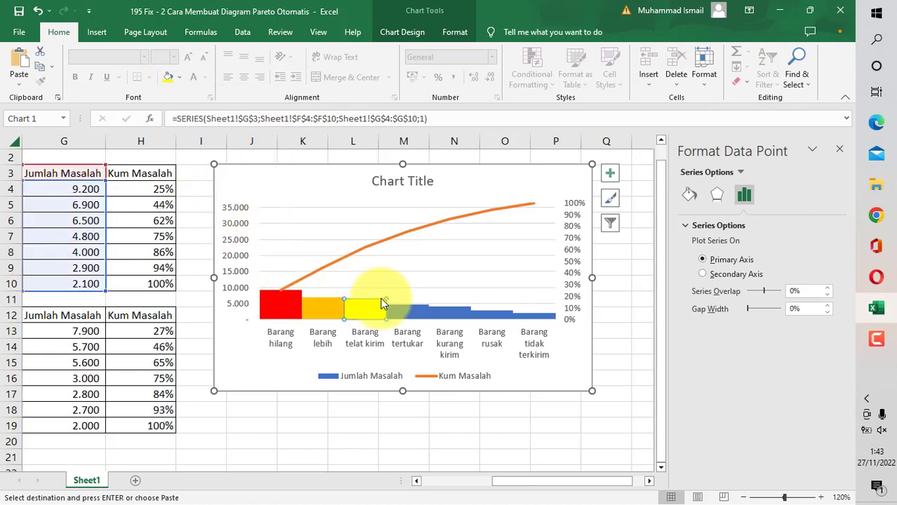
click(406, 309)
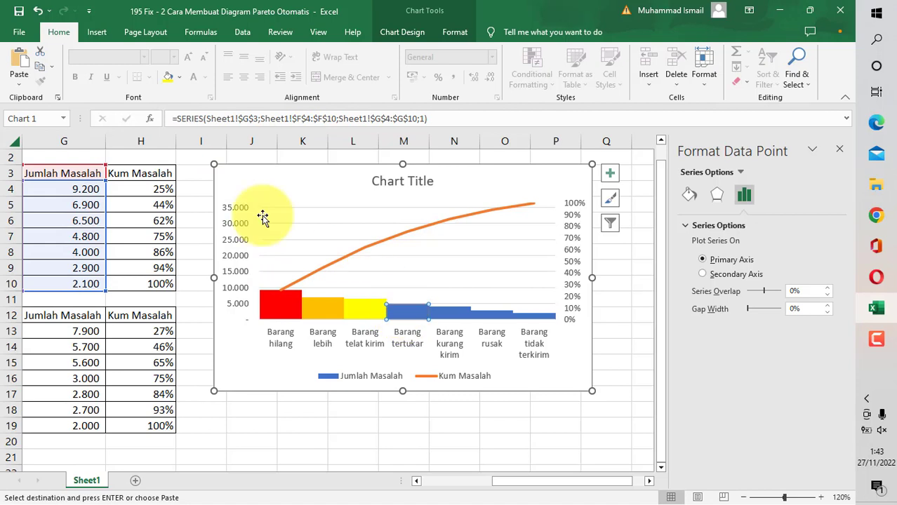
click(179, 74)
click(212, 195)
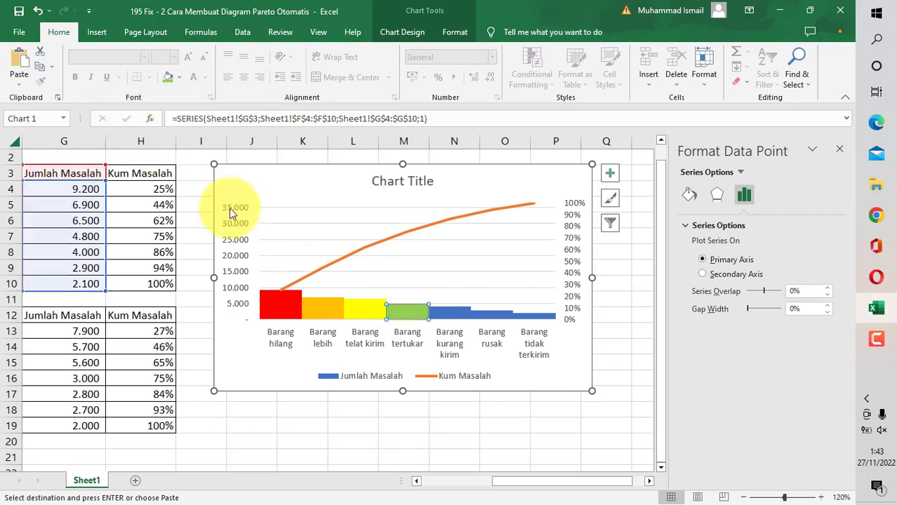
Step: Fill the chart's Barang kurang kirim column with green and the Barang rusak column with light blue
click(447, 309)
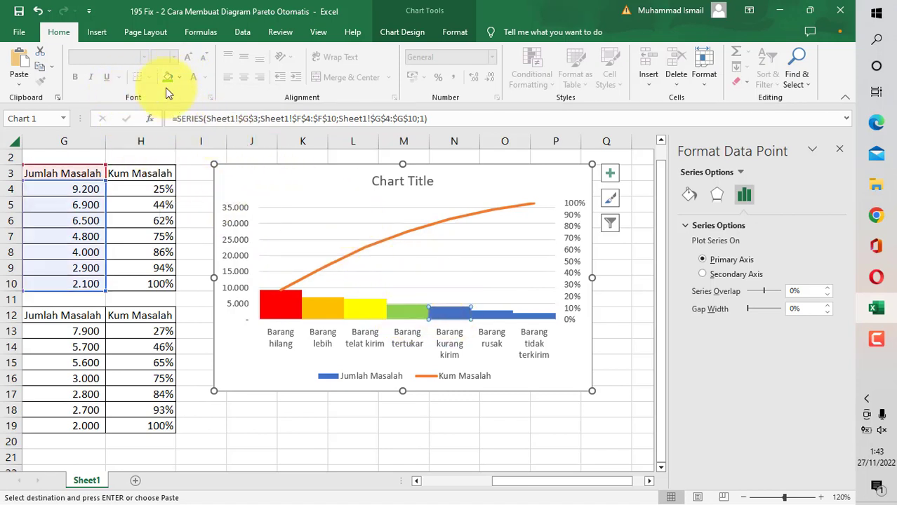
click(180, 75)
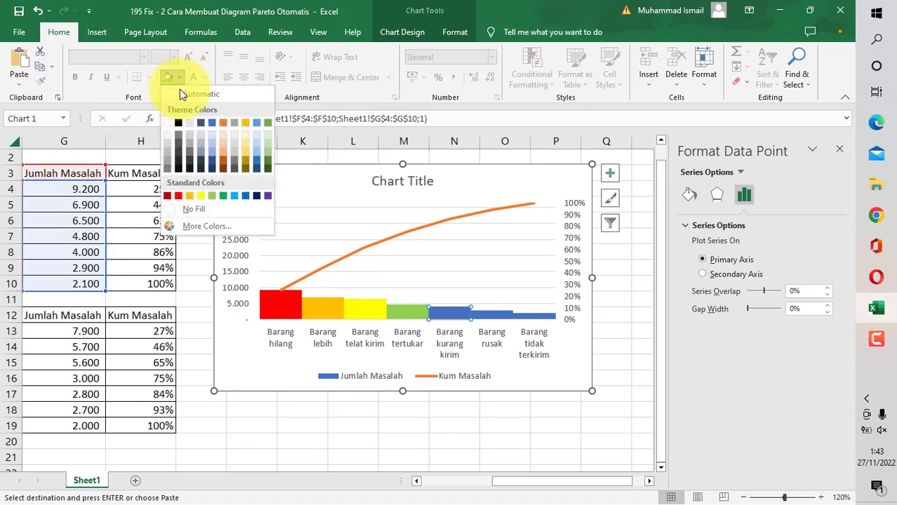
click(224, 196)
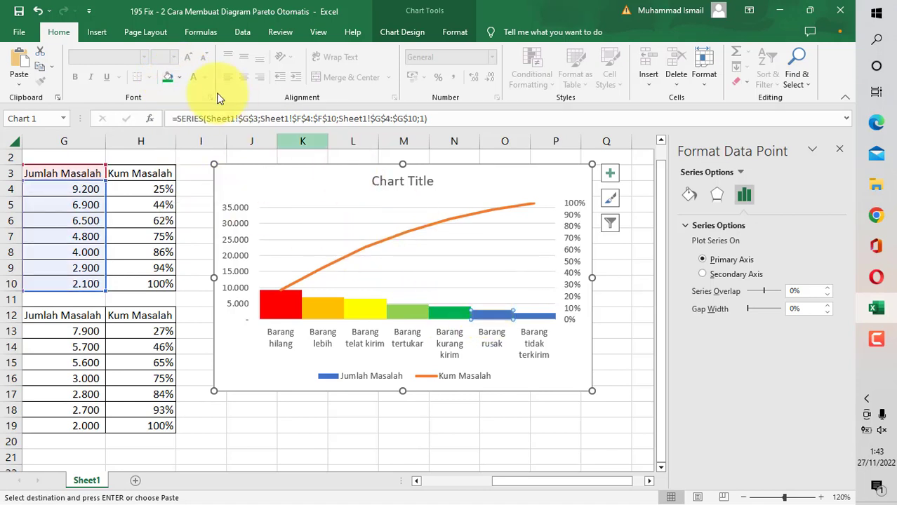
click(179, 78)
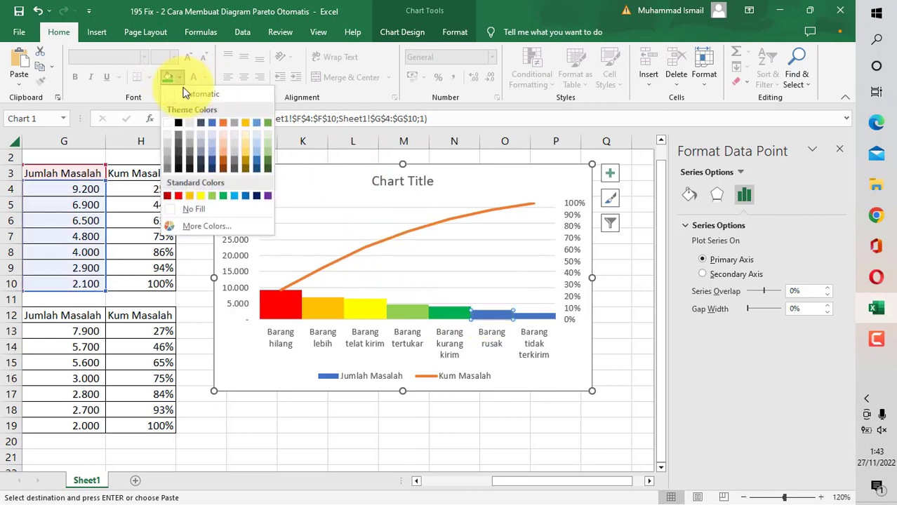
click(235, 196)
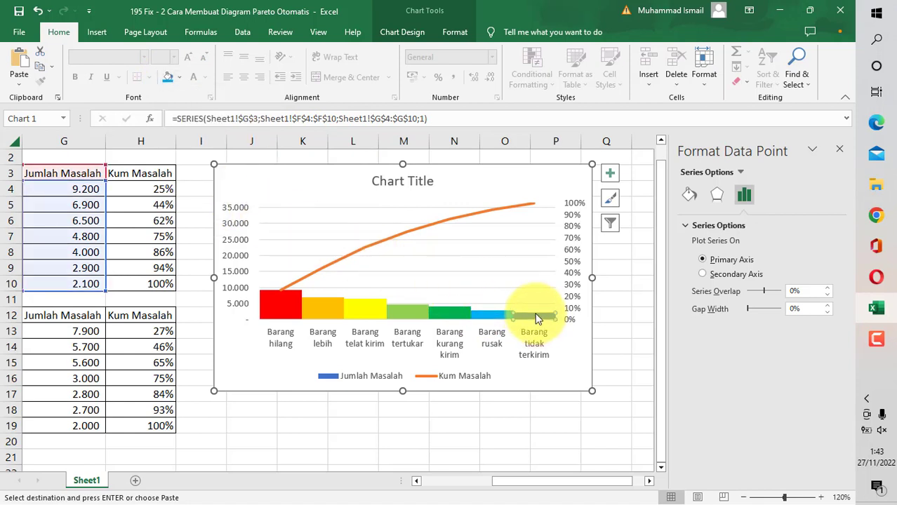
Step: Fill the chart's Barang tidak terkirim column with the standard blue and deselect the chart
click(181, 77)
click(247, 196)
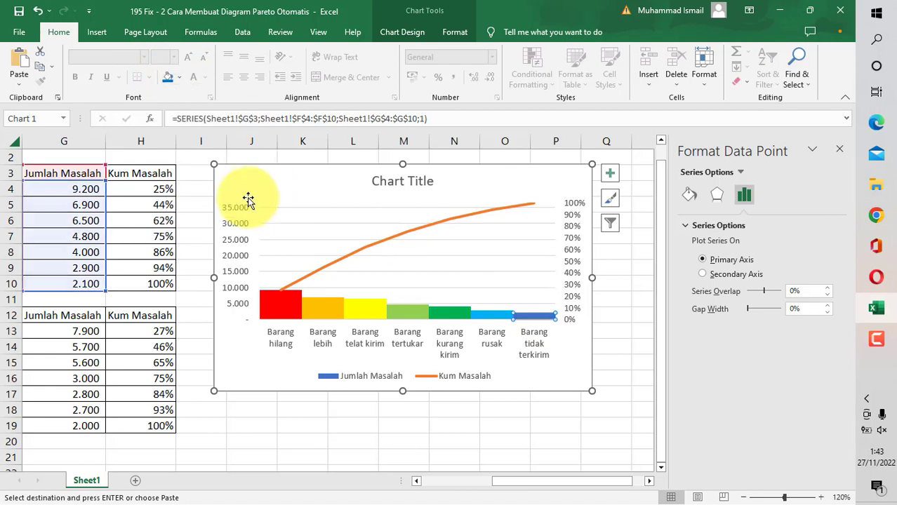
click(191, 330)
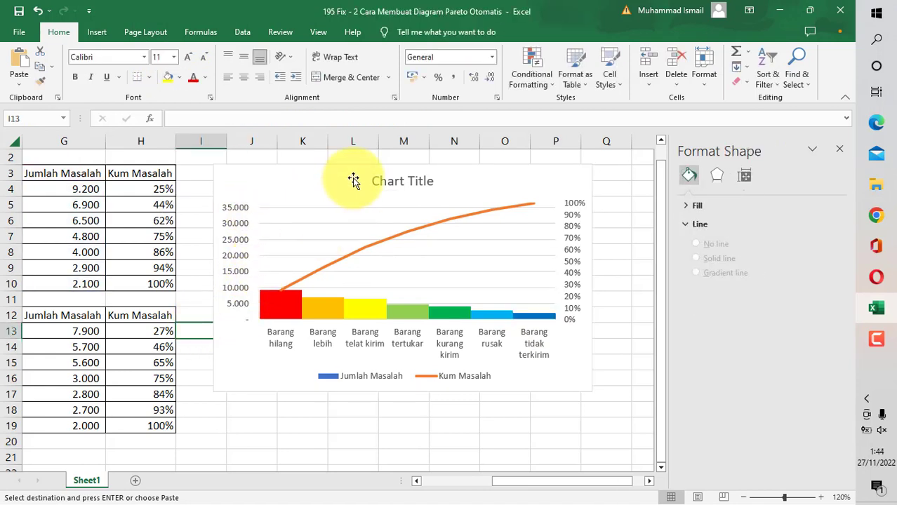
Step: Add data labels to the chart's Jumlah Masalah columns
click(286, 299)
right_click(287, 301)
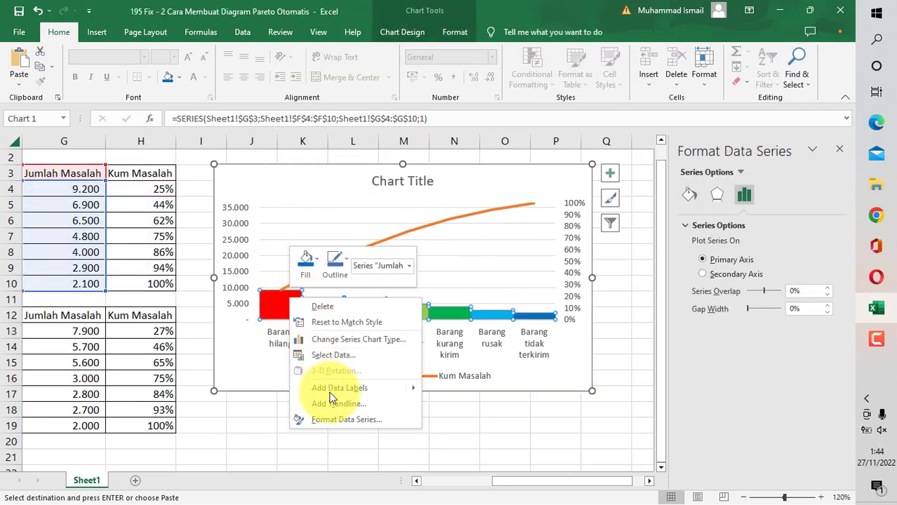
mouse_move(414, 390)
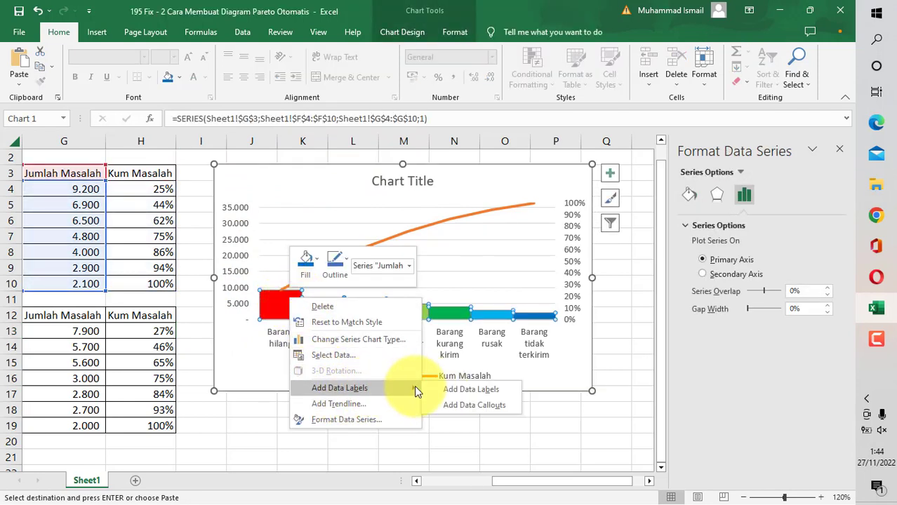
click(456, 391)
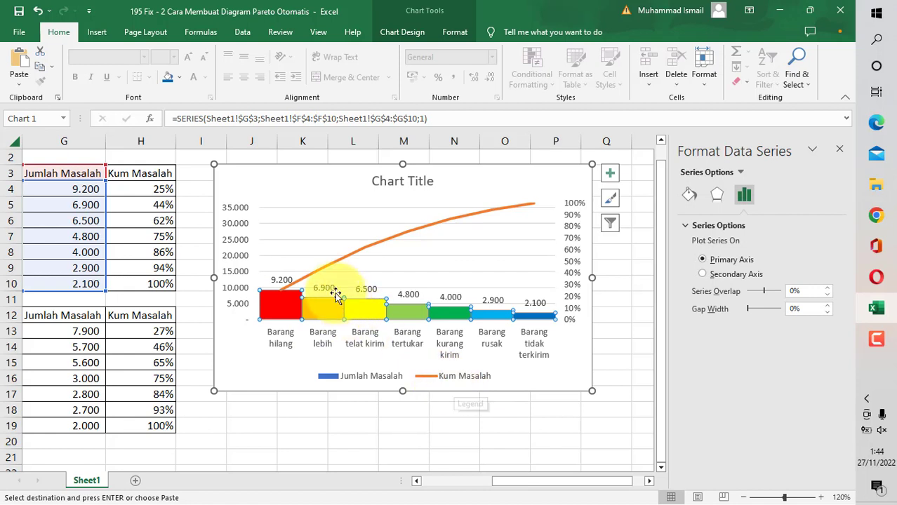
click(281, 281)
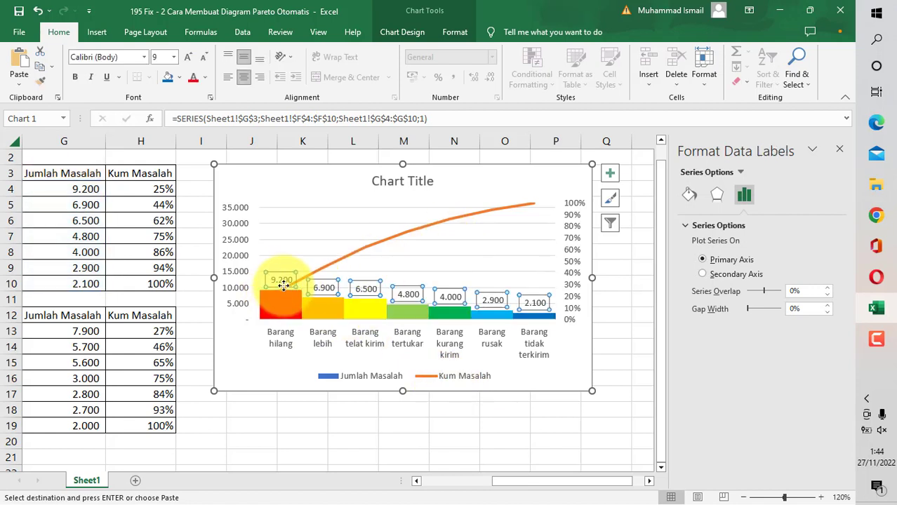
Step: Add data labels to the chart's Kum Masalah line
click(306, 277)
right_click(305, 275)
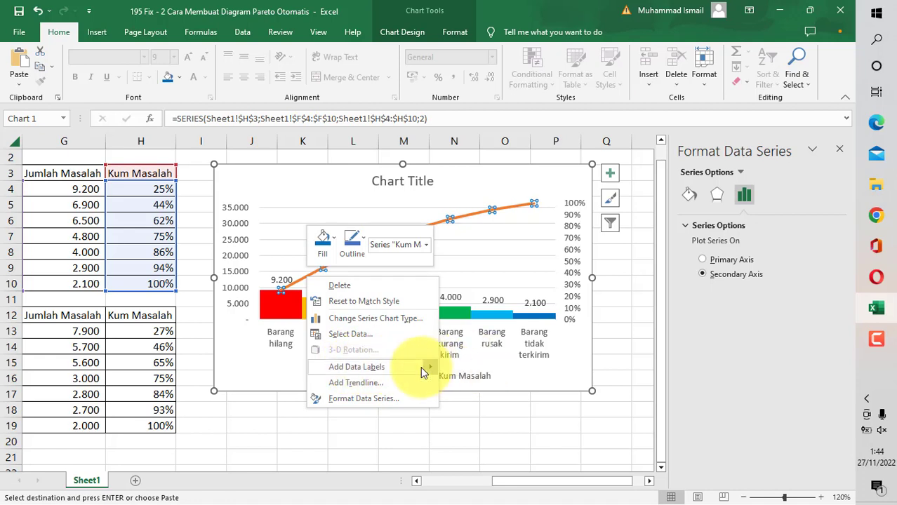
mouse_move(420, 367)
click(468, 366)
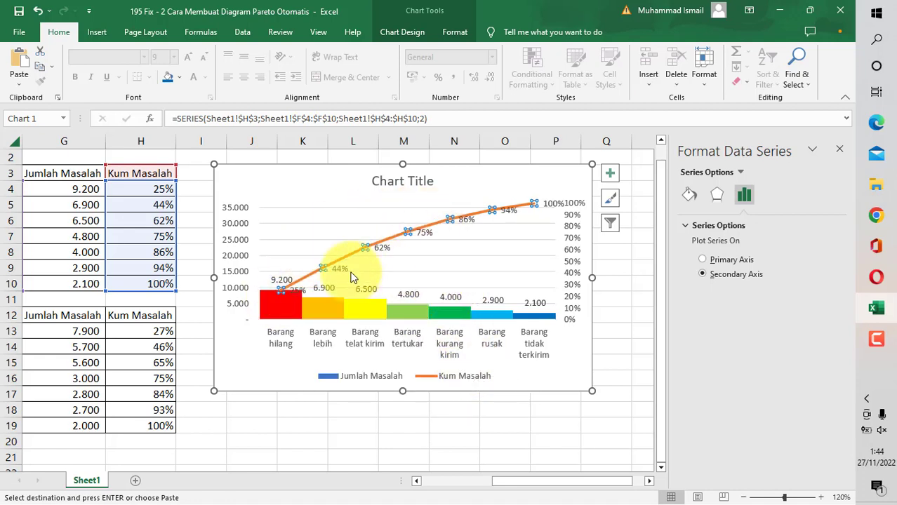
Step: Replace the chart title with "Diagram Pareto Masalah Pengiriman" and deselect the chart
click(379, 180)
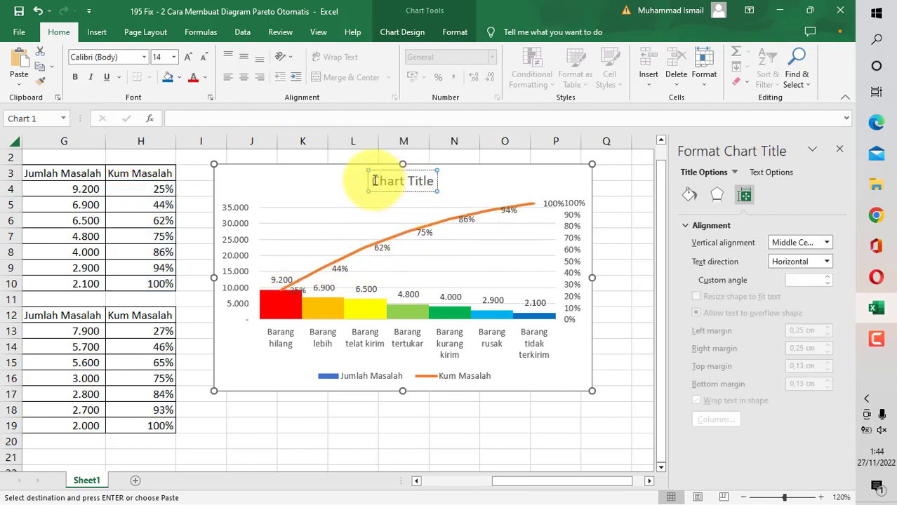
drag(375, 181, 461, 174)
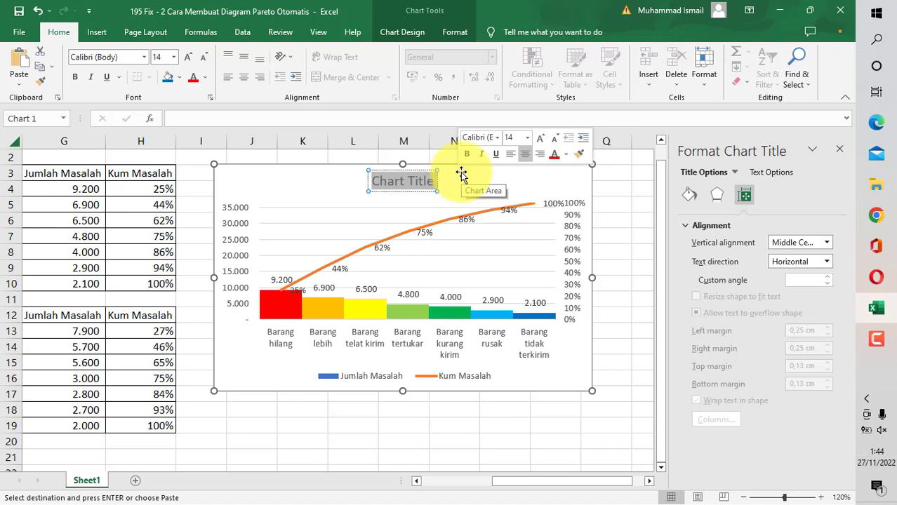
text(Diagr)
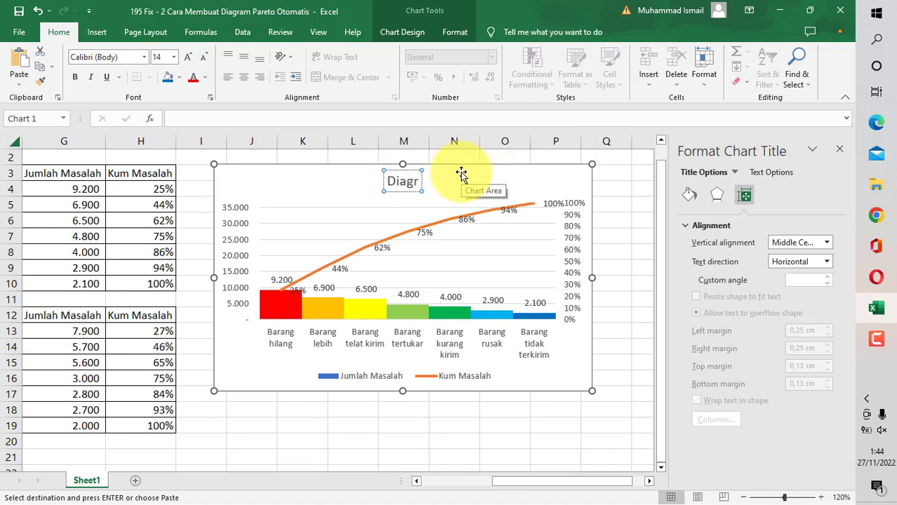
text(amPa)
key(BackSpace)
key(BackSpace)
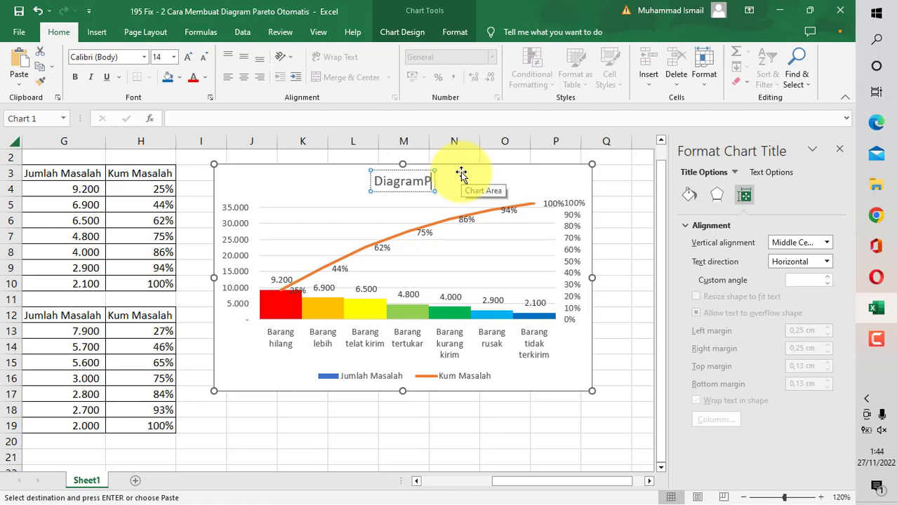
key(BackSpace)
key(BackSpace)
text(m)
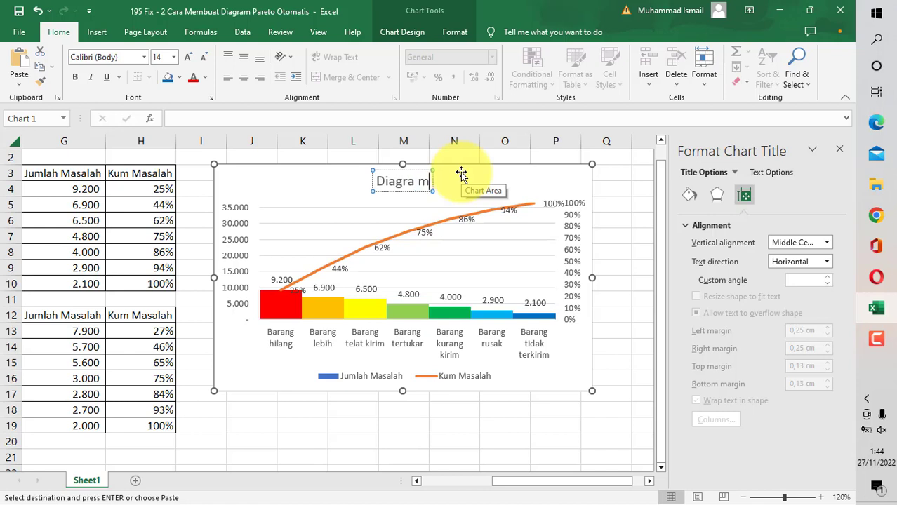
key(BackSpace)
key(BackSpace)
text(m Pareto)
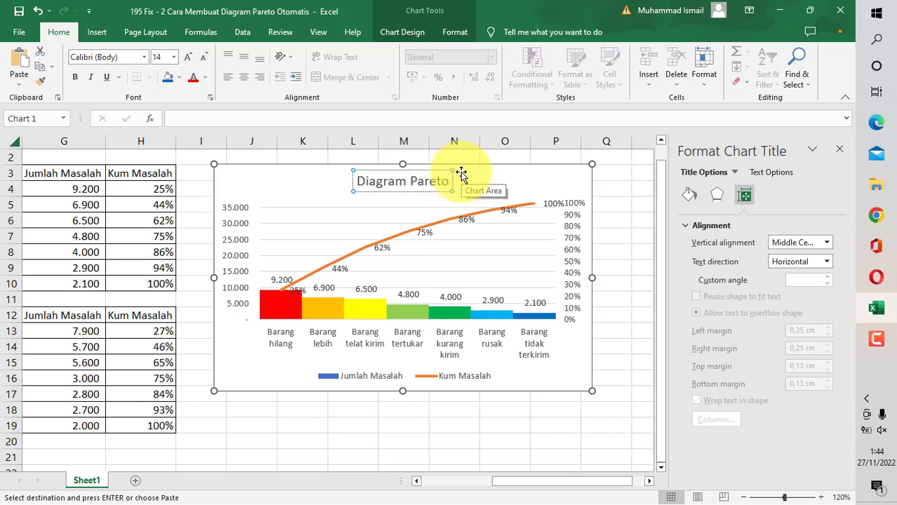
text( Masalah)
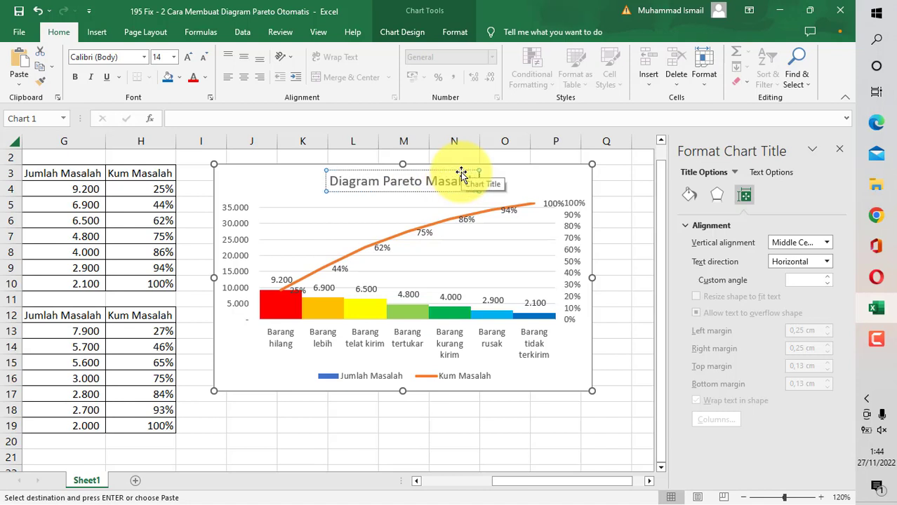
text( Suppli)
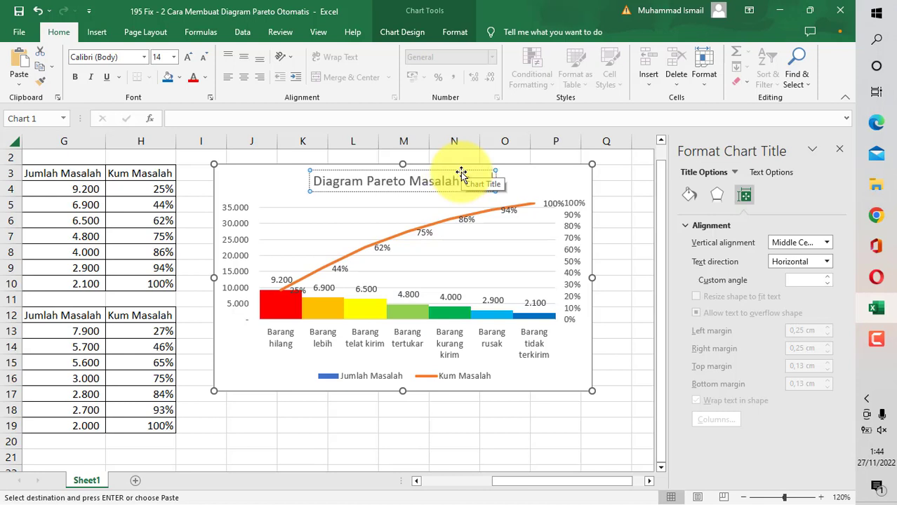
text(riman)
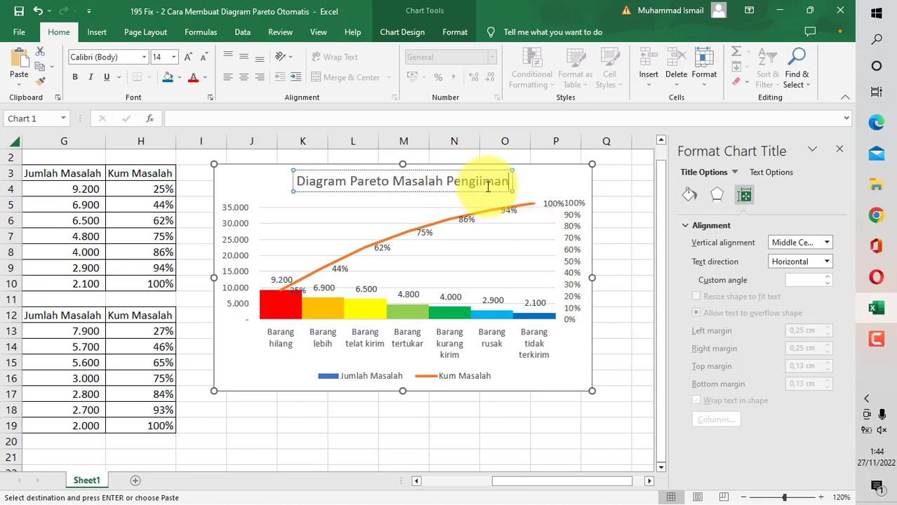
click(479, 181)
text(r)
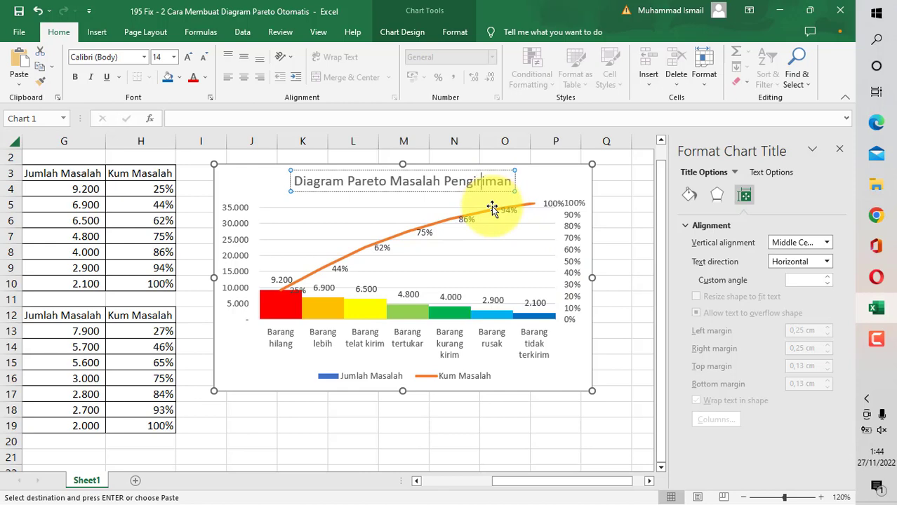
click(414, 421)
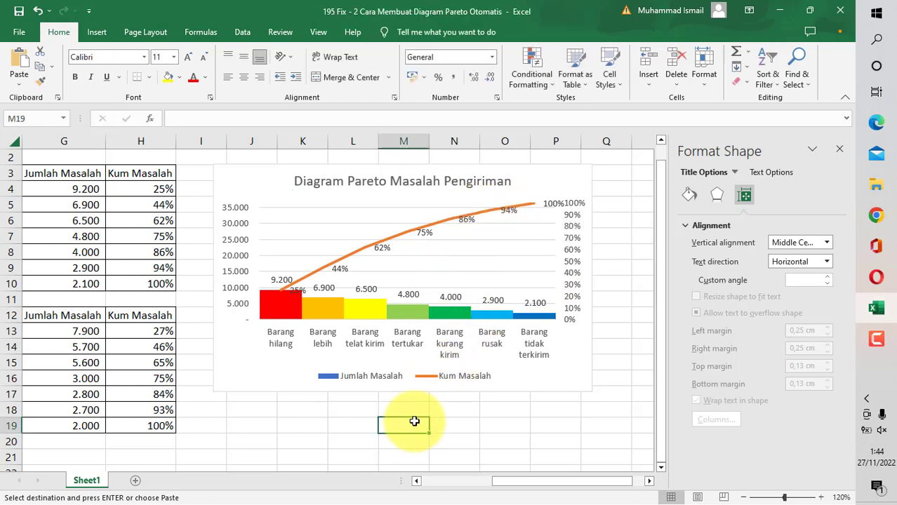
Step: Review the formulas and values in the second table's New Rank to Kum Masalah columns alongside the first table and its chart
drag(506, 482, 447, 490)
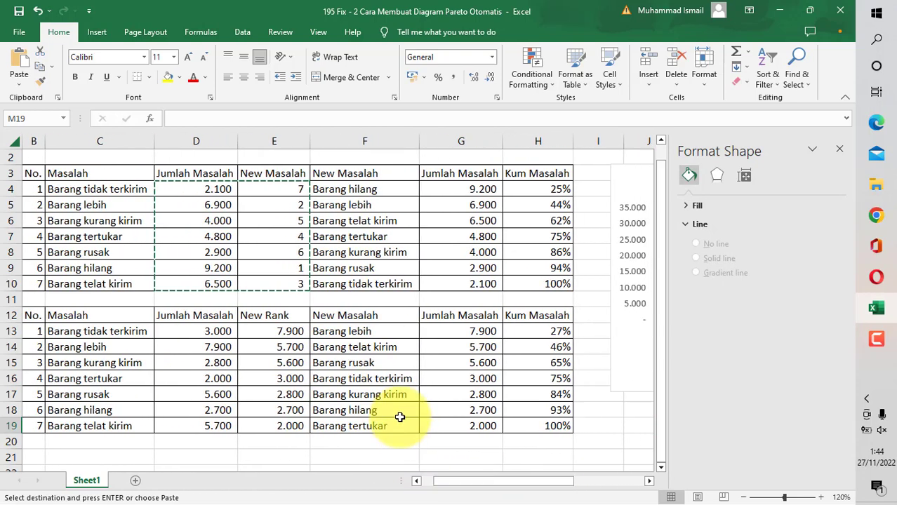
click(295, 333)
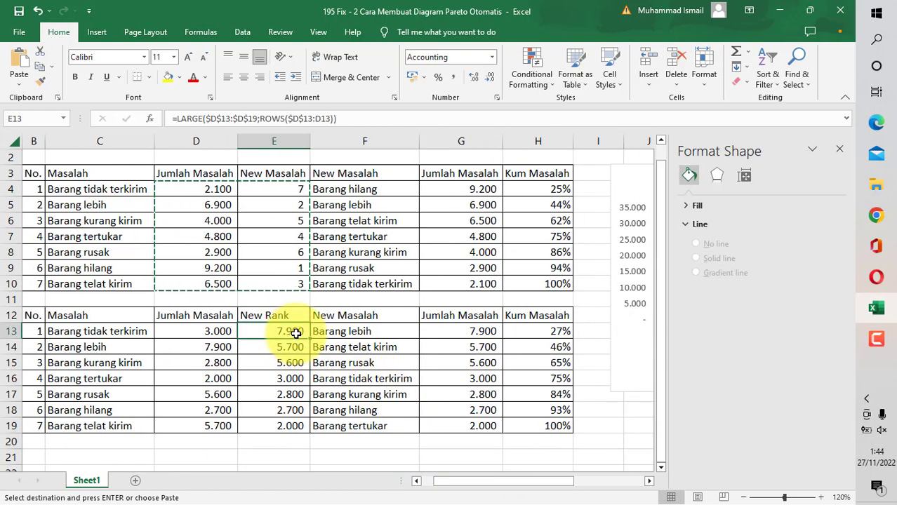
key(Down)
key(Right)
key(Right)
key(Right)
key(Right)
key(Right)
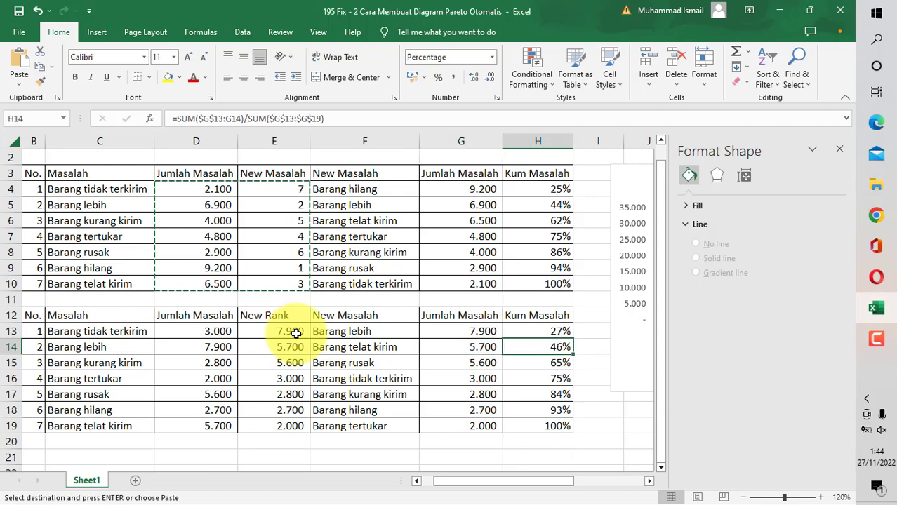
key(Right)
key(Right)
key(Right)
key(Right)
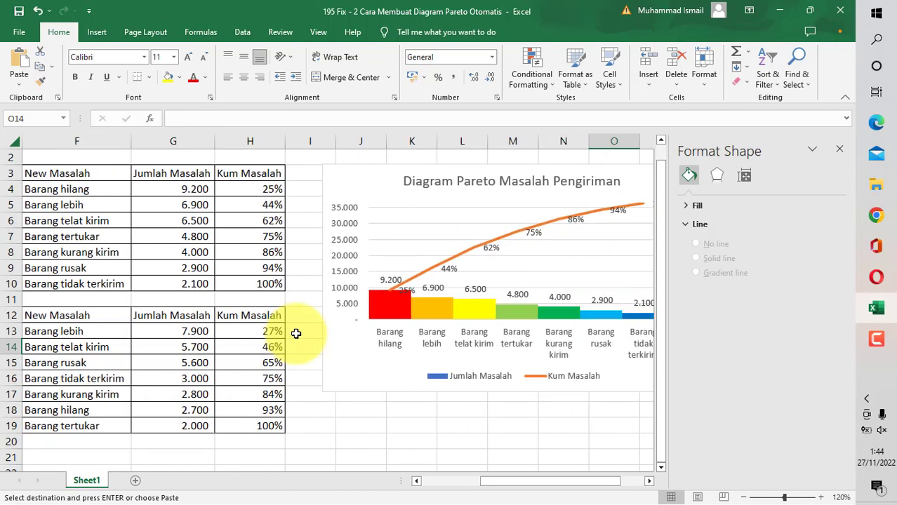
key(Left)
key(Left)
key(Left)
key(Left)
key(Left)
key(Left)
key(Left)
key(Left)
key(Left)
key(Left)
key(Left)
key(Left)
key(Left)
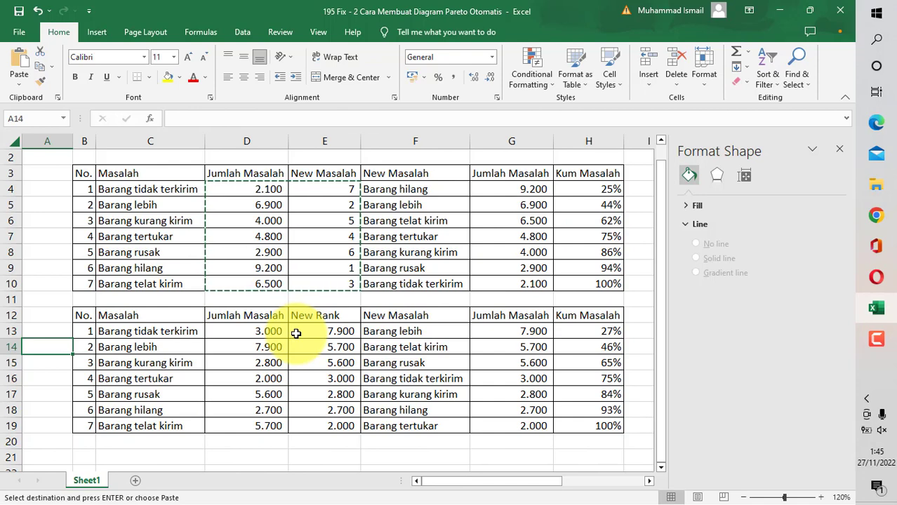
Step: Return from the second table to the Pareto chart area and close the Format Shape pane
click(331, 330)
key(Right)
key(Right)
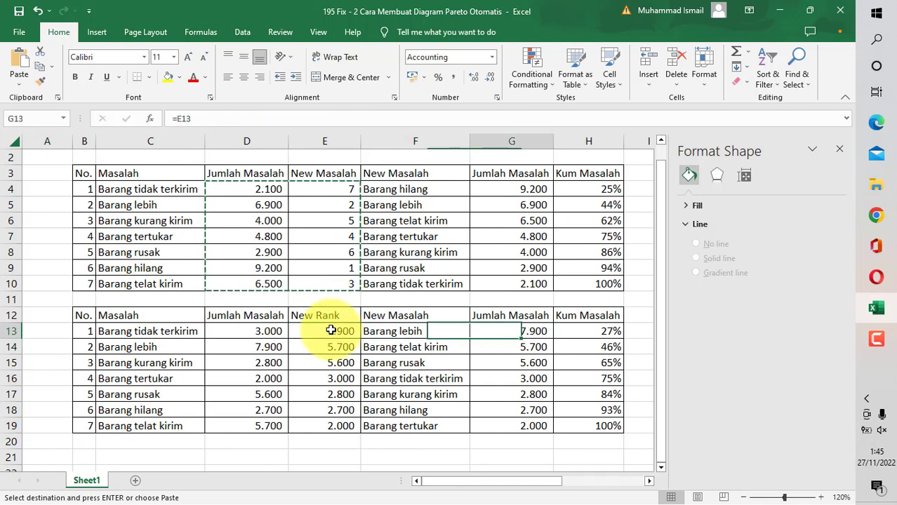
key(Right)
key(Right)
key(Right)
key(Right)
key(Right)
key(Down)
key(Down)
key(Down)
key(Down)
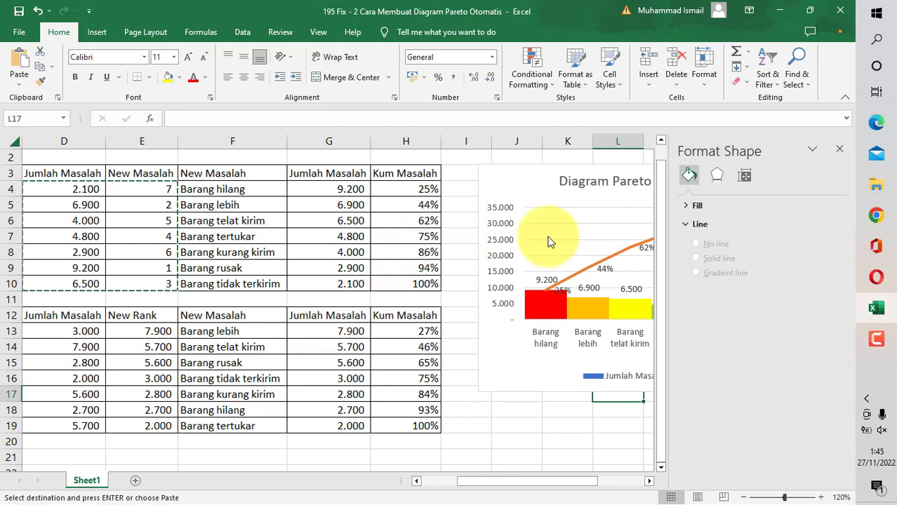
click(841, 152)
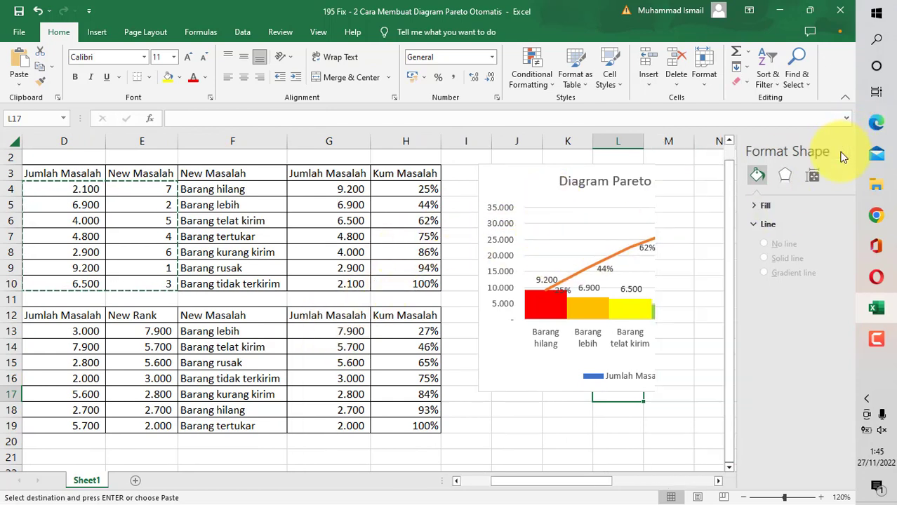